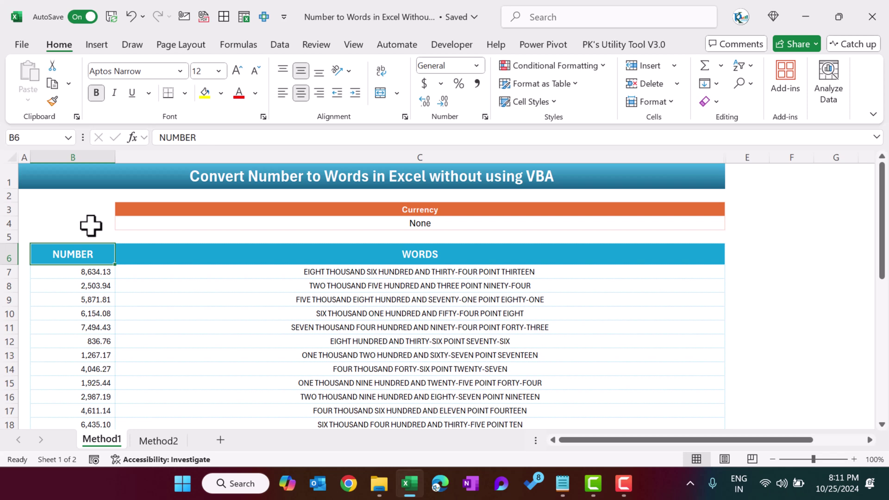
Try 1000 as the first number in cell B7 of the Method1 sheet and undo the entry.
scroll(91, 225, "down", 1)
left_click_drag(96, 232, 147, 351)
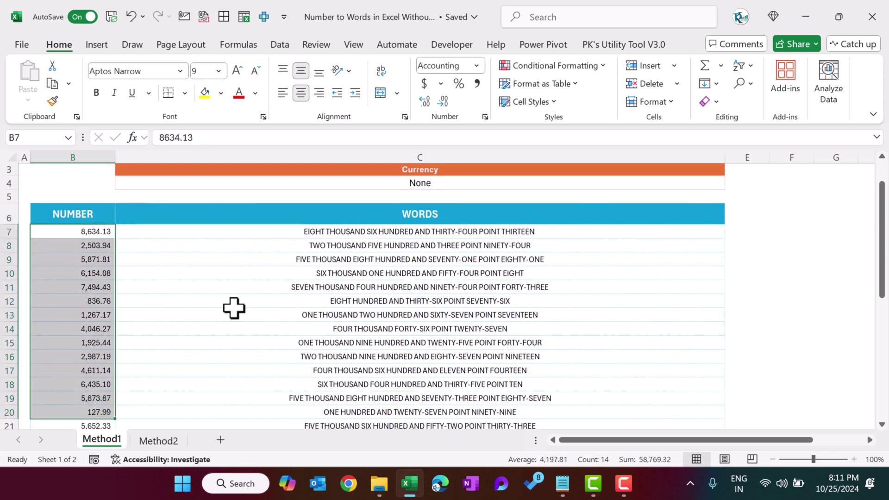
scroll(401, 241, "down", 1)
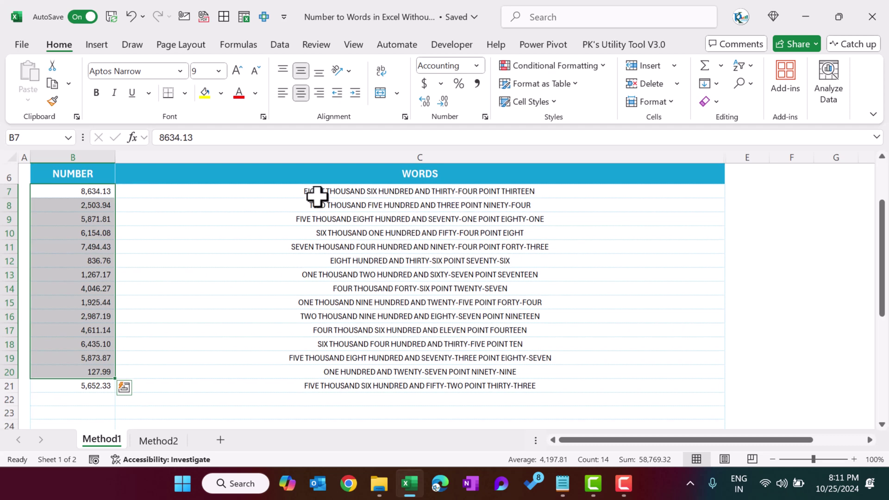
left_click(93, 190)
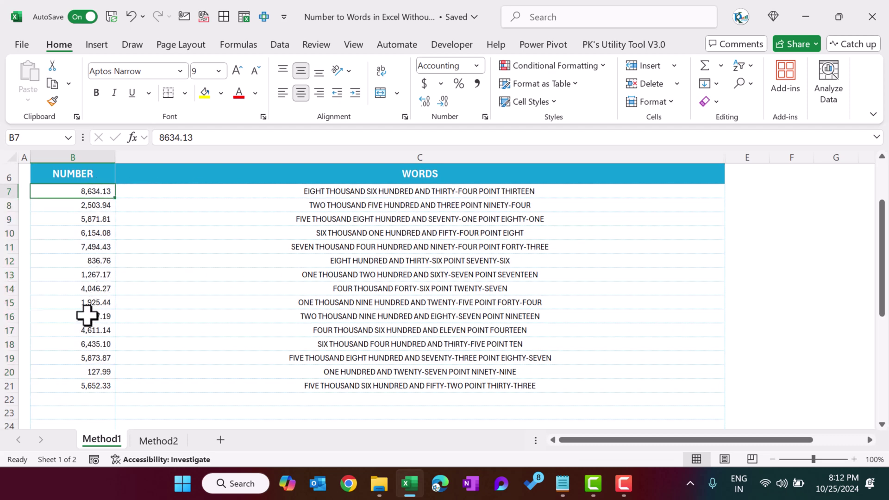
type("1000")
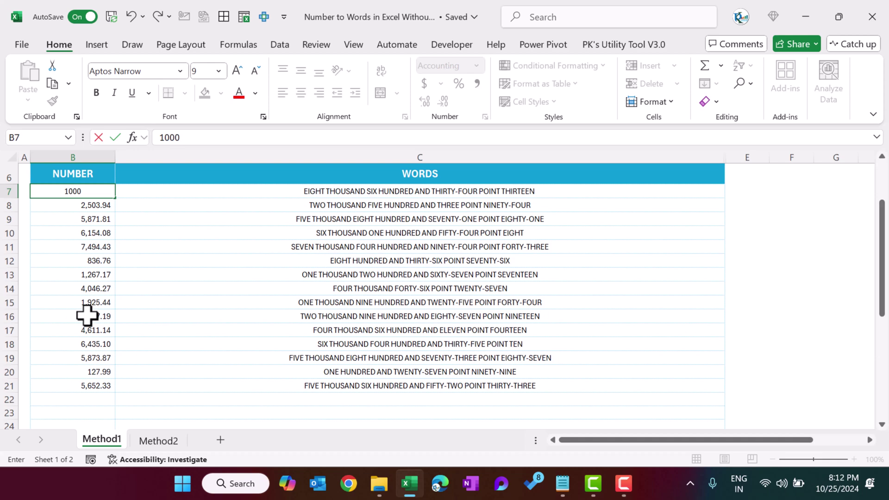
key("Return")
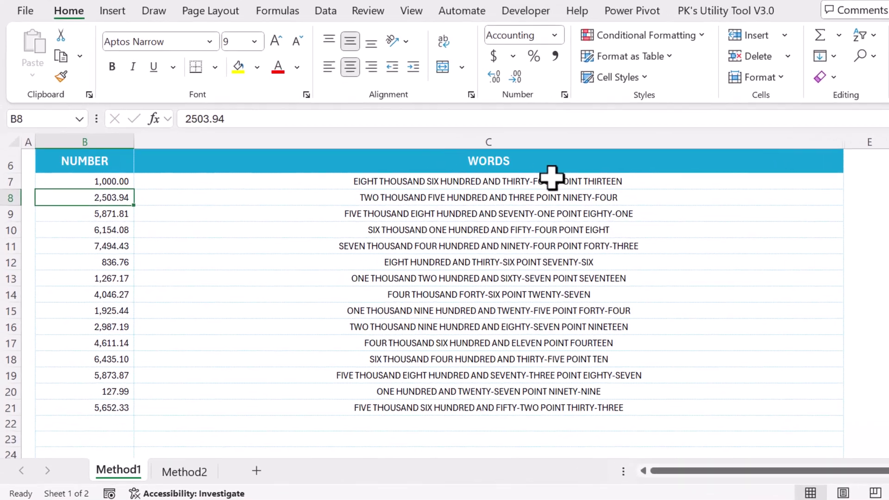
key("ctrl+z")
scroll(258, 341, "up", 2)
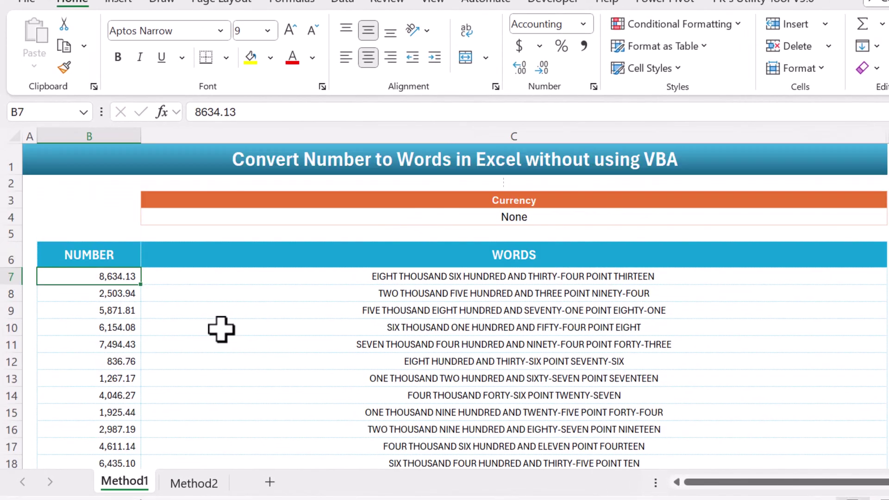
Switch to the Method2 sheet, try the Proper and lower words cases, and set the case back to UPPER.
left_click(204, 484)
left_click(109, 275)
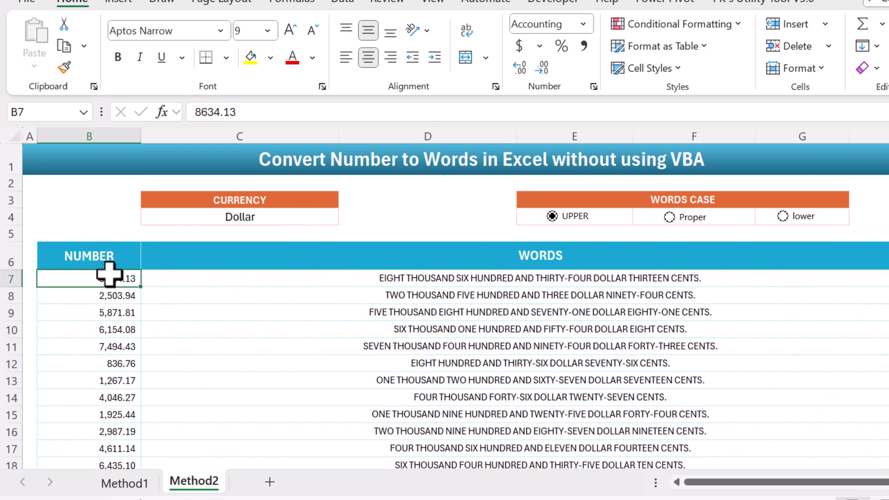
left_click(684, 218)
left_click(782, 217)
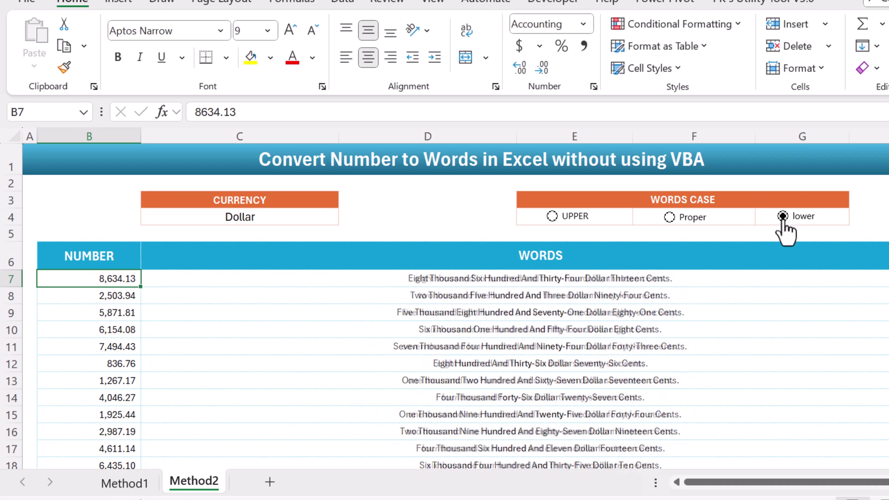
left_click(677, 220)
left_click(580, 223)
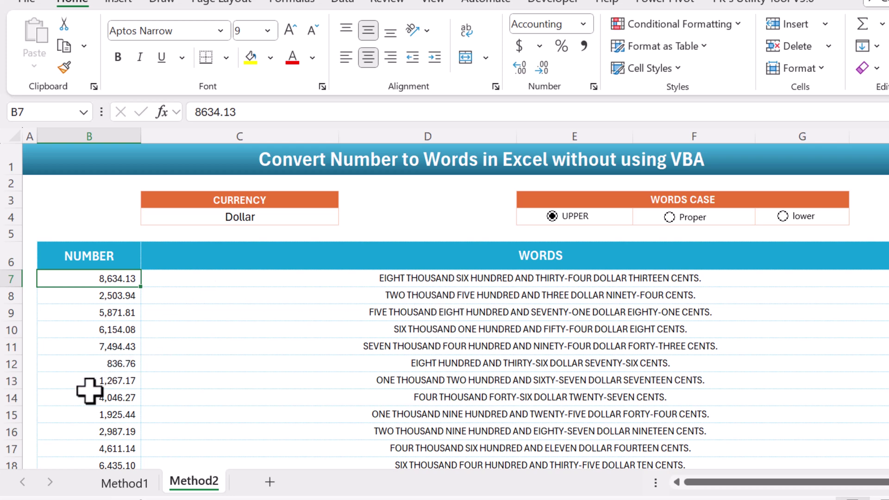
Enter 1000 as the first number in cell B7, then try Rupees as the currency and set it to None.
type("1000")
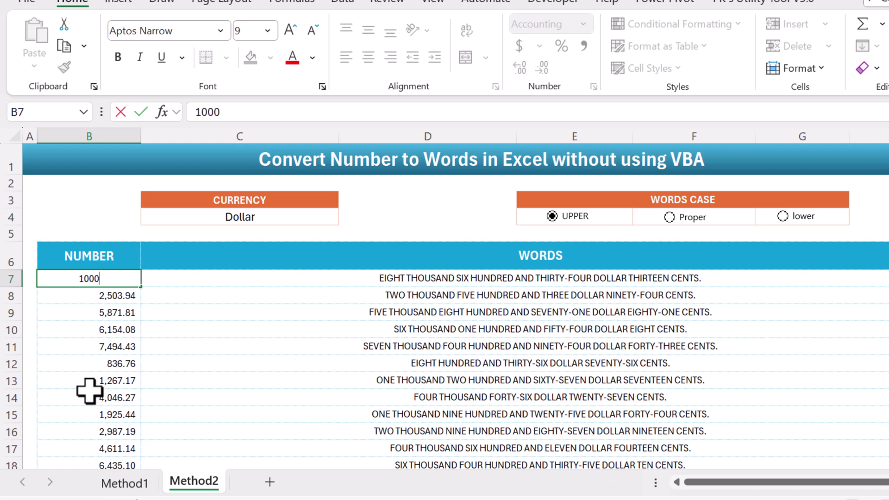
key("Return")
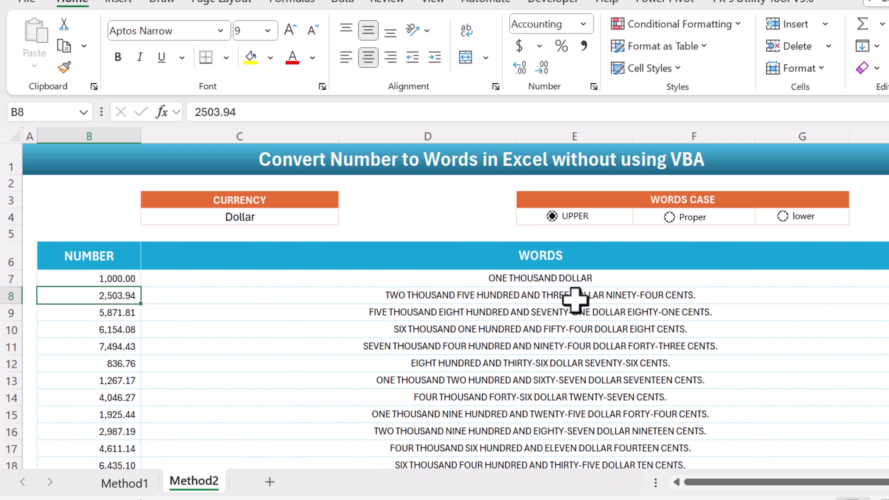
left_click(261, 218)
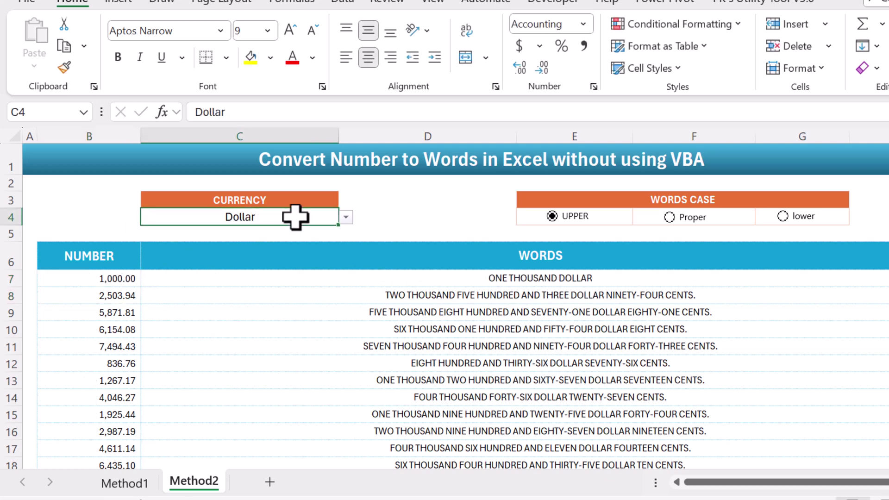
left_click(346, 215)
left_click(234, 246)
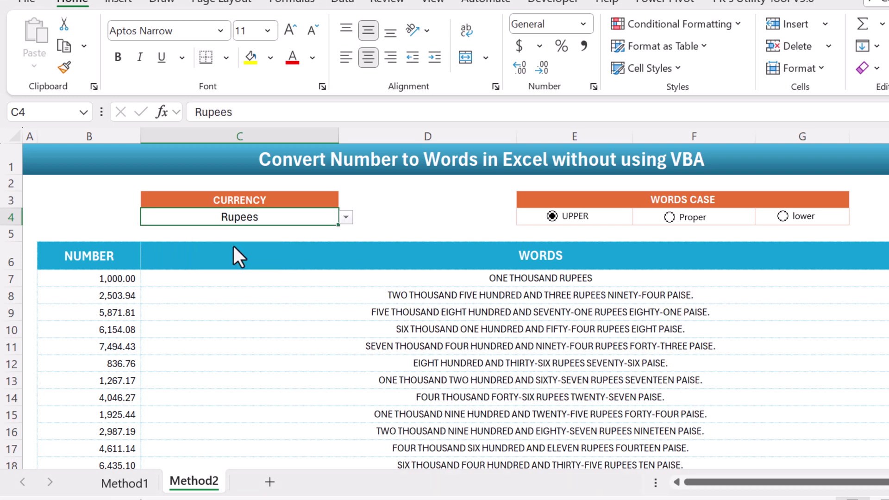
left_click(346, 217)
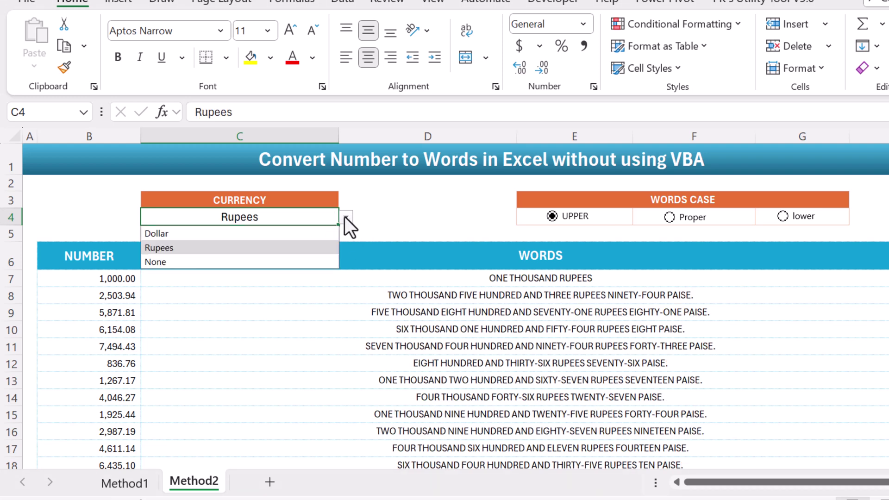
left_click(259, 262)
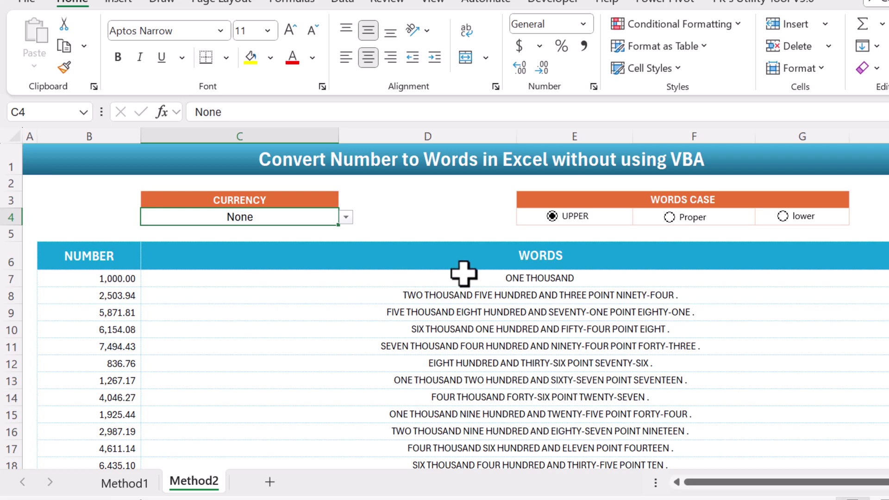
Set the currency in cell C4 of the Method1 sheet to Dollar.
left_click(142, 482)
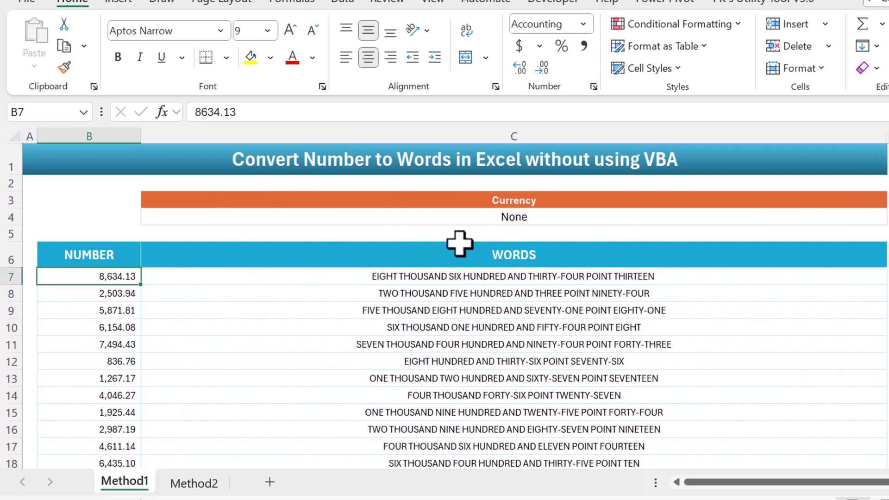
left_click(523, 214)
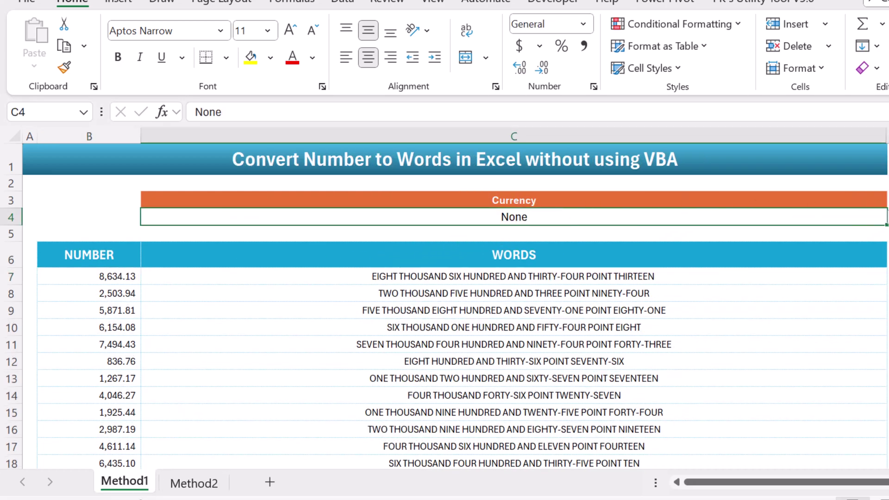
left_click(887, 221)
left_click(502, 234)
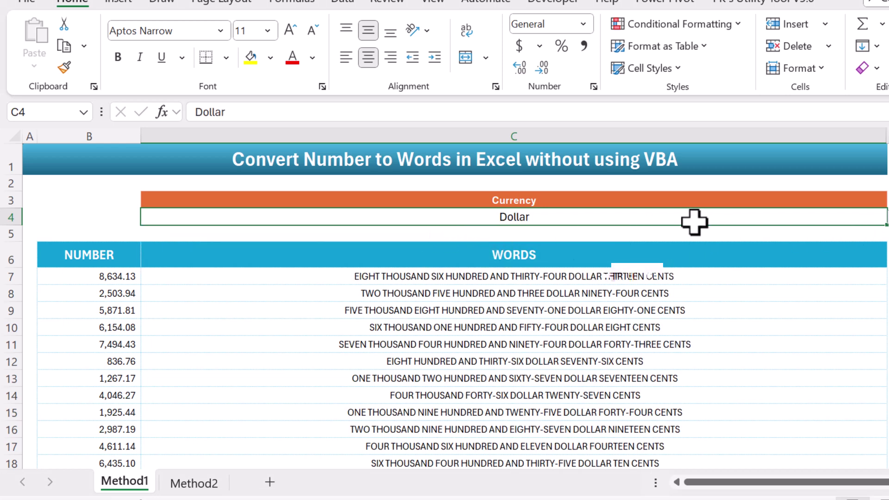
Copy the NUMBER column with its header from the Method1 sheet and paste it at cell A5 of a new blank workbook.
left_click(121, 250)
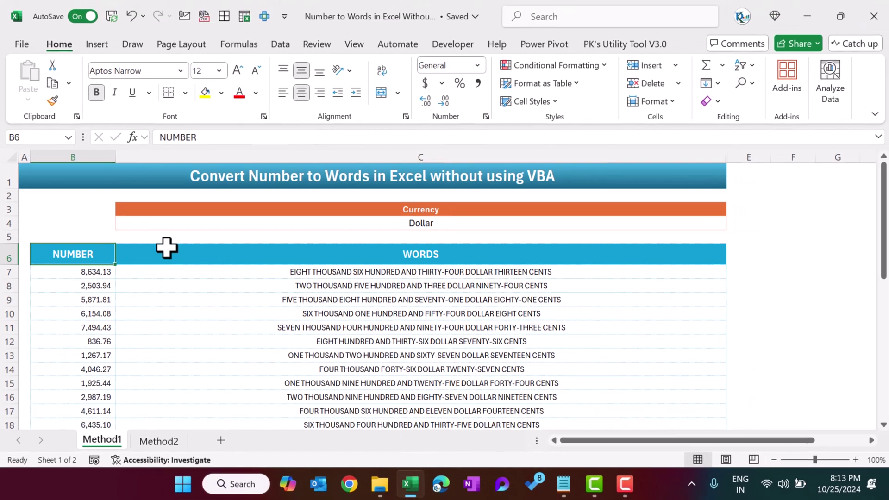
scroll(166, 248, "down", 1)
key("ctrl+shift+Down")
key("ctrl+c")
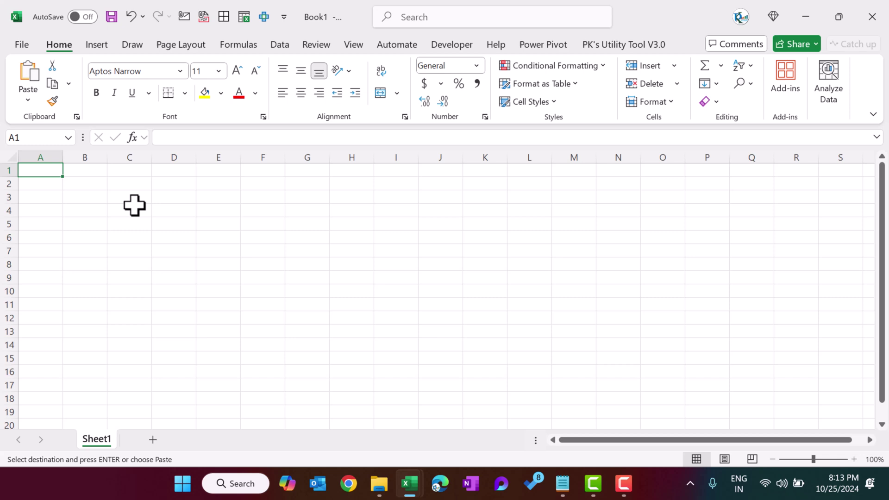
left_click(47, 224)
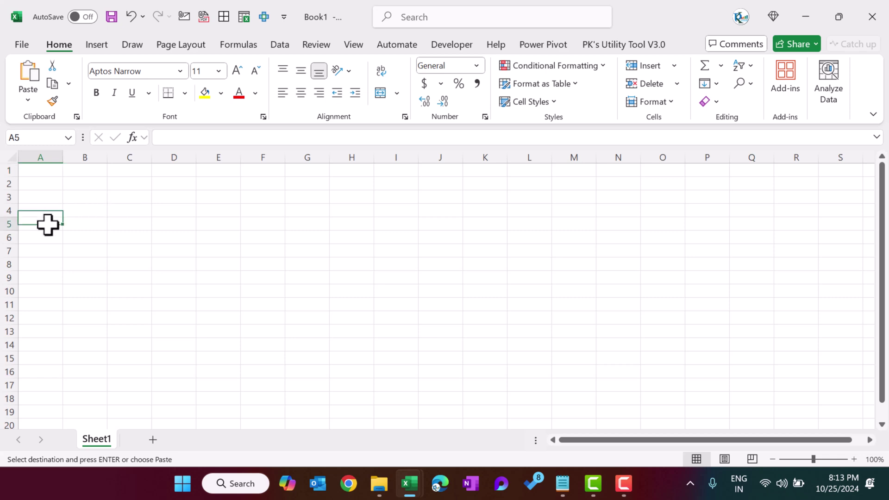
key("ctrl+v")
Widen columns A and B, making B much wider, and enter the header Words in cell B5.
left_click(77, 226)
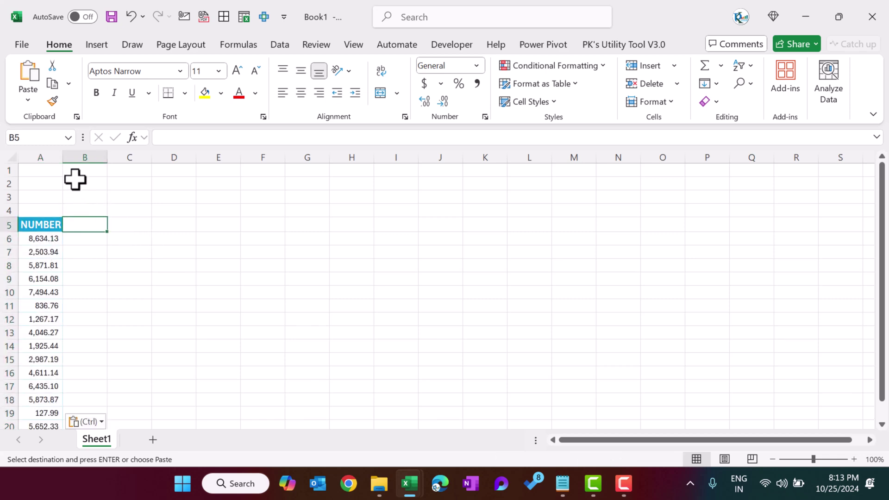
left_click_drag(63, 152, 531, 213)
left_click(201, 225)
left_click(185, 225)
type("Words")
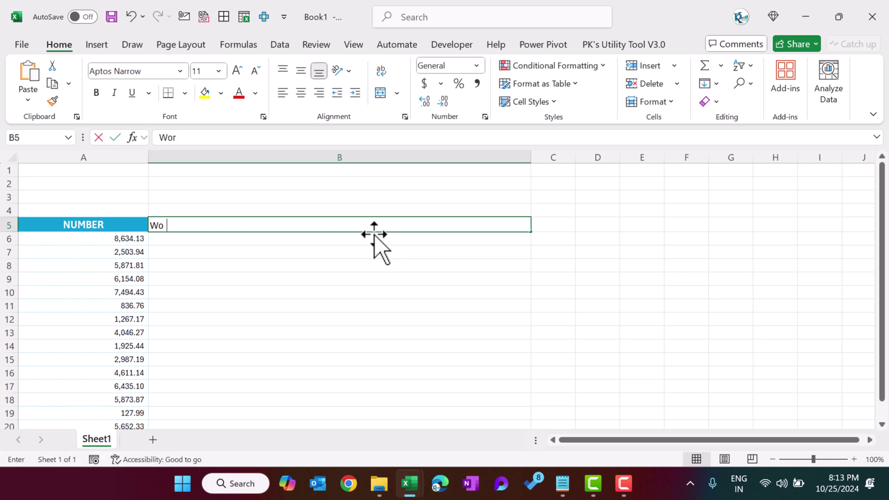
key("Return")
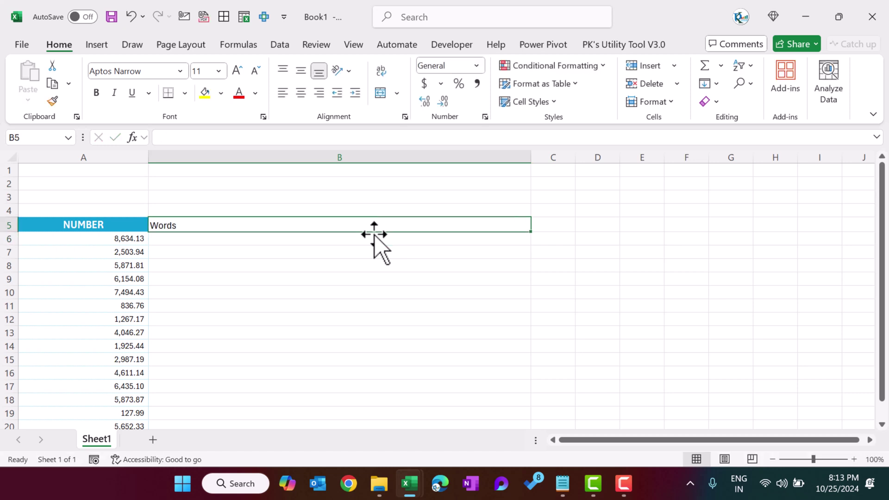
Enter the header Support Column in cell C5.
key("Right")
type("Suppo")
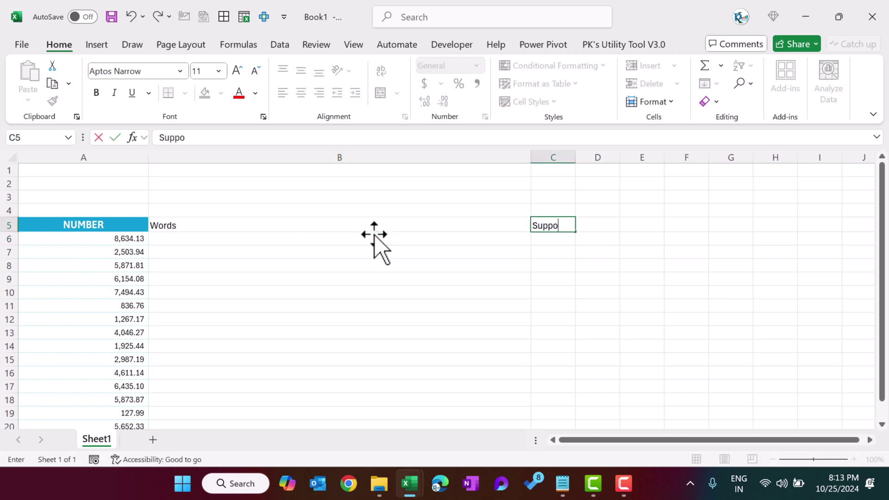
type("rt Column")
key("Return")
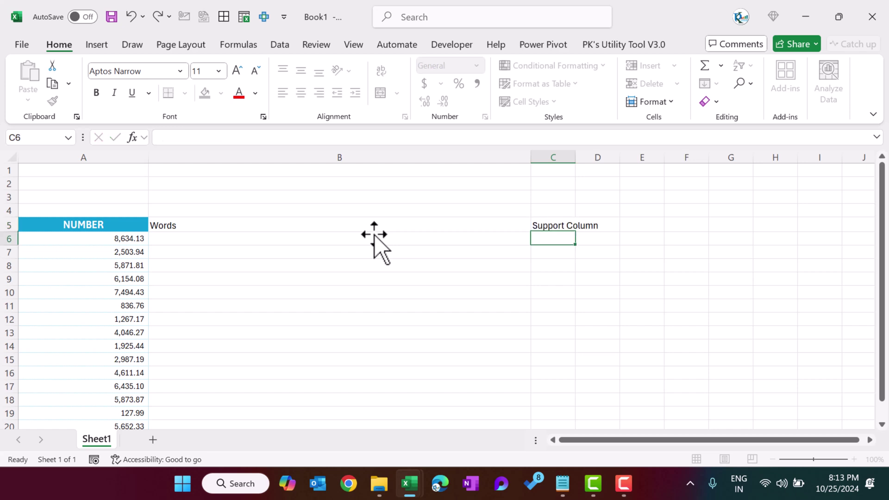
Widen column C to fit its header and hide the sheet's gridlines.
key("Up")
left_click_drag(575, 157, 655, 158)
left_click(353, 44)
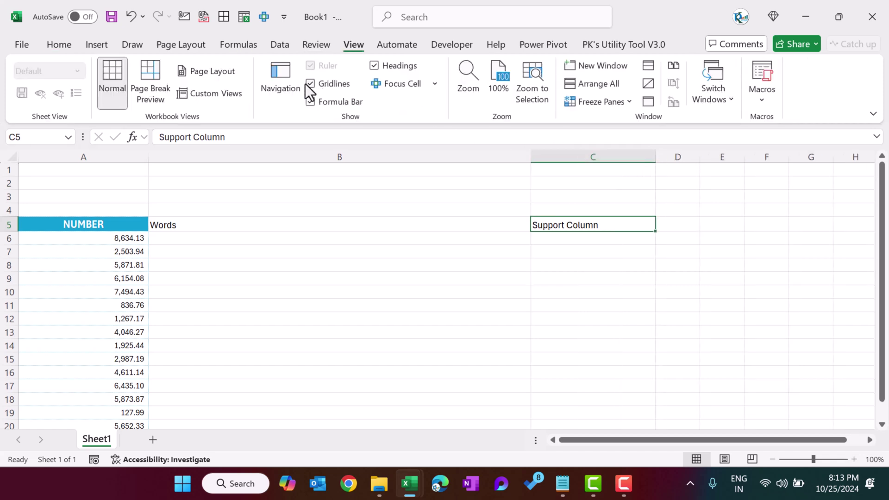
left_click(334, 83)
Copy the formatting of the NUMBER column onto the Words and Support Column ranges, rows 5 to 20.
left_click(116, 224)
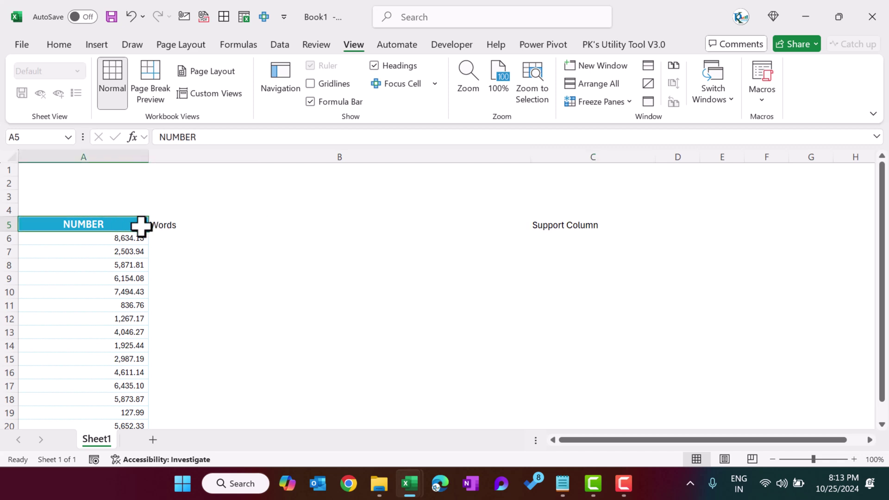
key("ctrl+shift+Down")
left_click(68, 49)
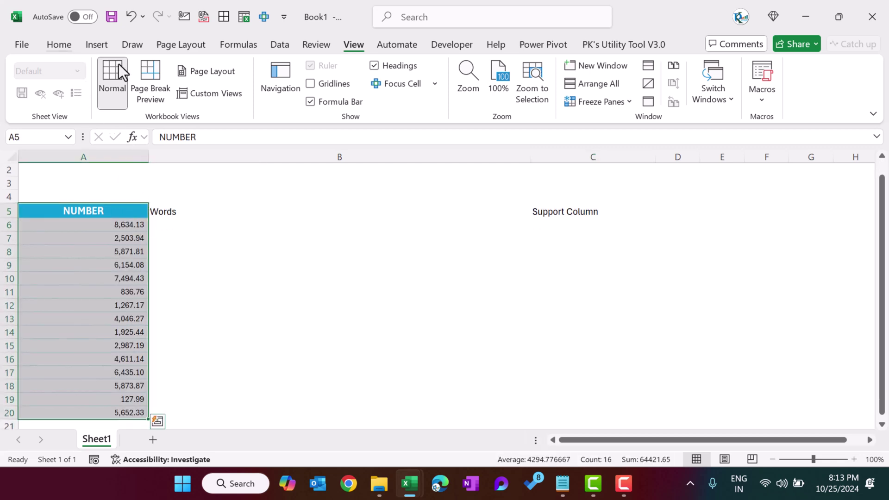
left_click(52, 101)
mouse_move(165, 215)
left_mouse_down()
mouse_move(556, 241)
mouse_move(555, 411)
left_mouse_up()
left_click(467, 252)
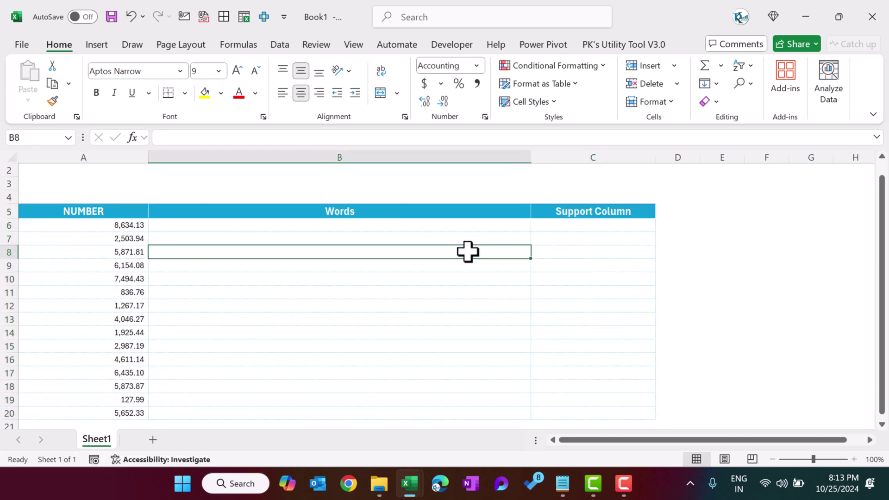
Enter the label Currency in cell B2 above the table.
scroll(463, 245, "up", 1)
left_click(239, 182)
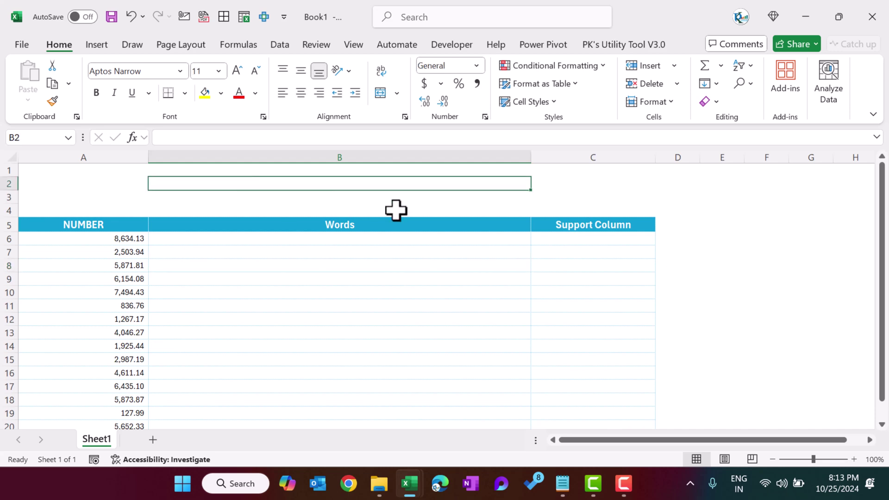
type("Currency")
key("Return")
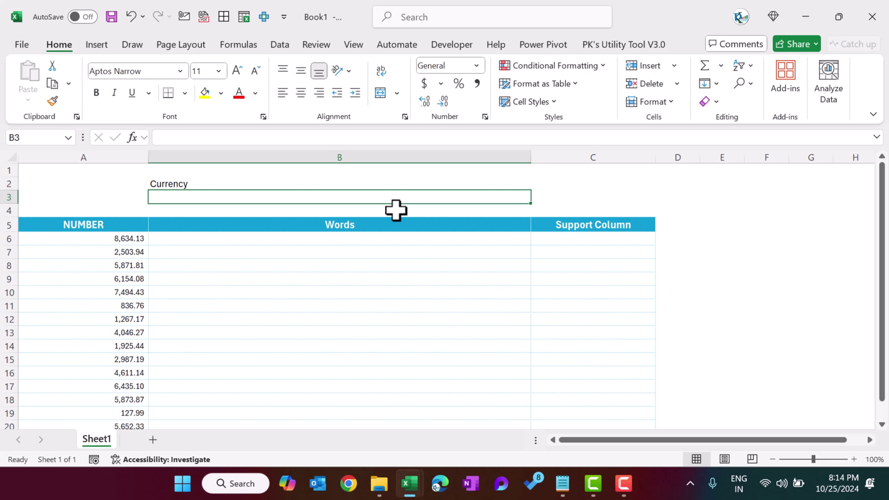
Add a dropdown list to cell B3 with the options Dollar, Rupees and None, and choose Dollar.
key("alt+d")
key("l")
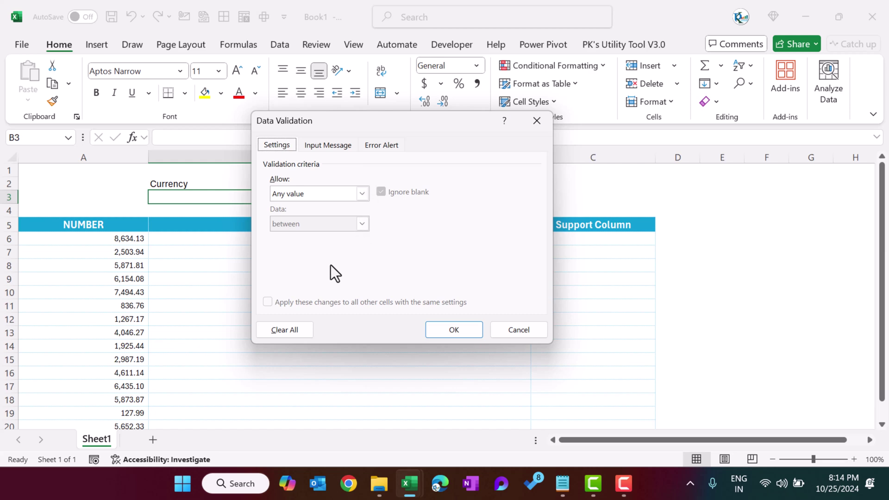
left_click(365, 193)
left_click(329, 237)
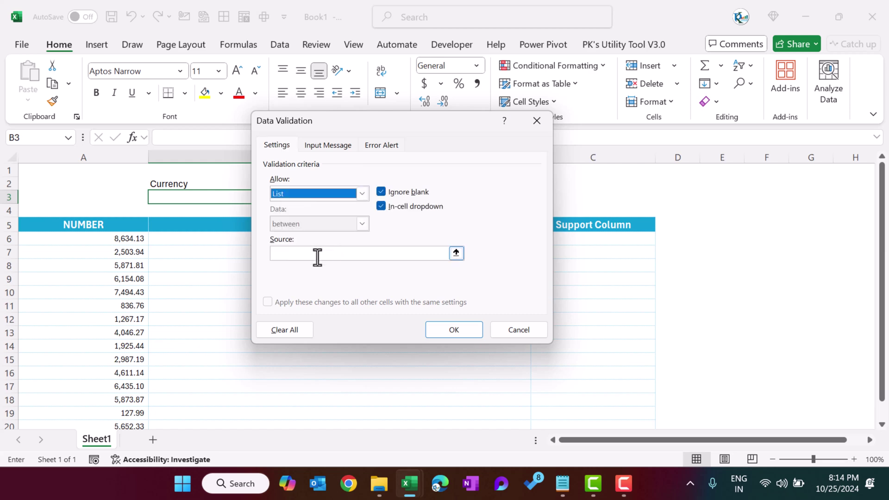
type("Dollar,R")
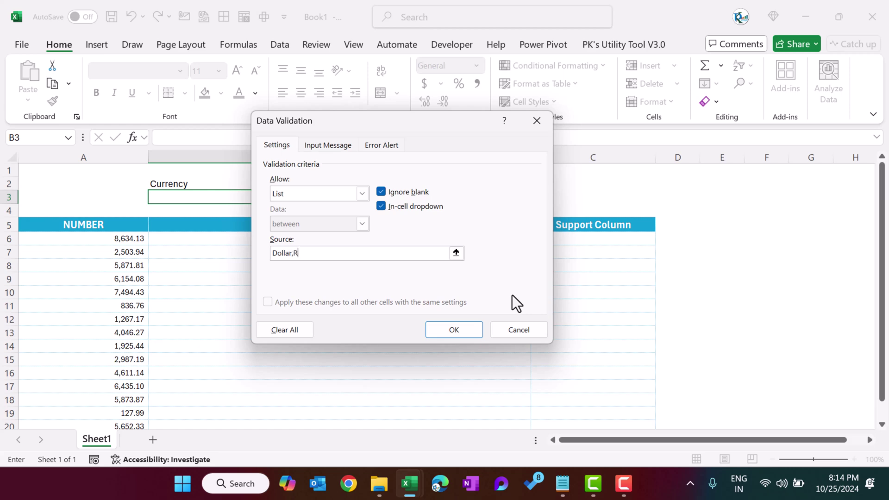
type("upees,None")
left_click(465, 331)
left_click(540, 196)
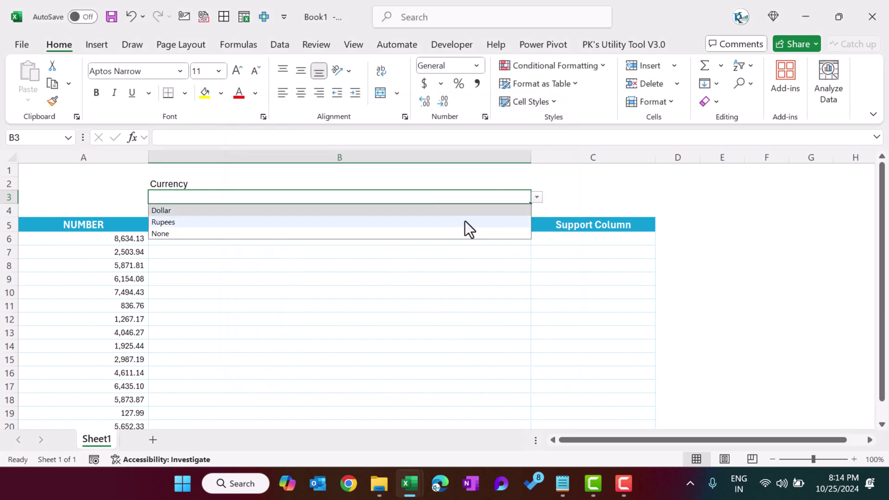
left_click(326, 211)
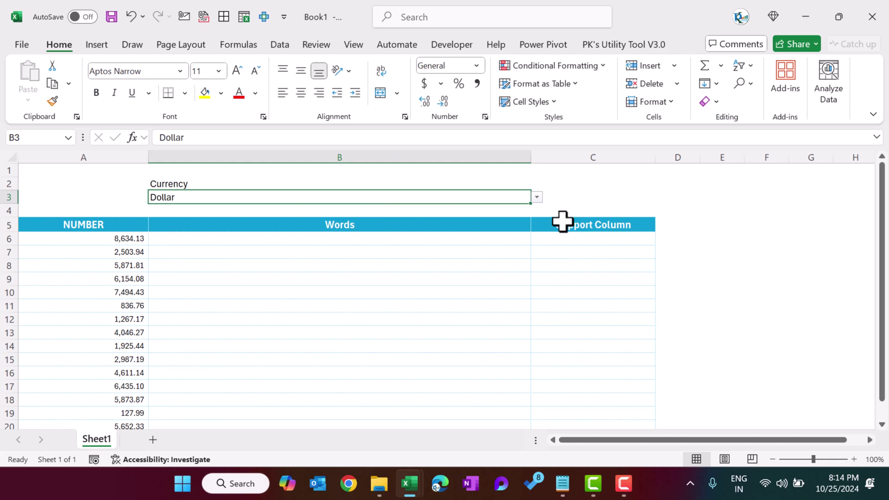
Copy the formatting of the Words header and its first cell, B5:B6, onto the Currency cells B2:B3.
left_click_drag(401, 226, 308, 238)
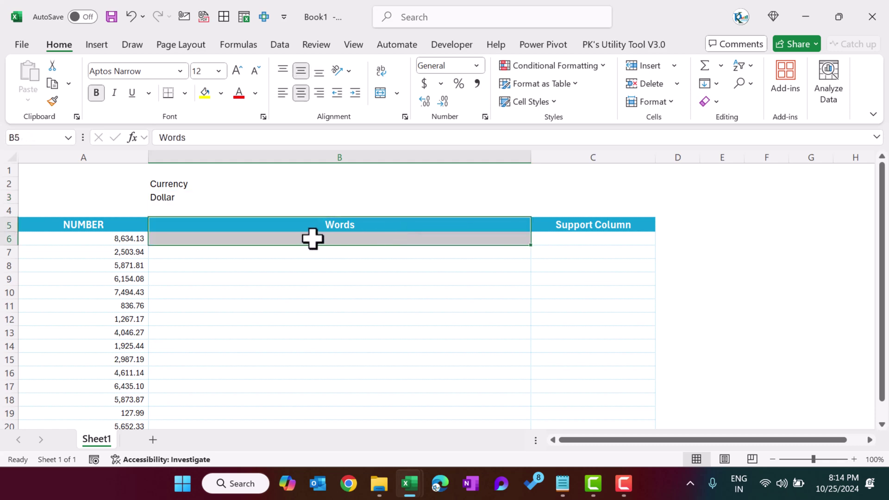
left_click(54, 102)
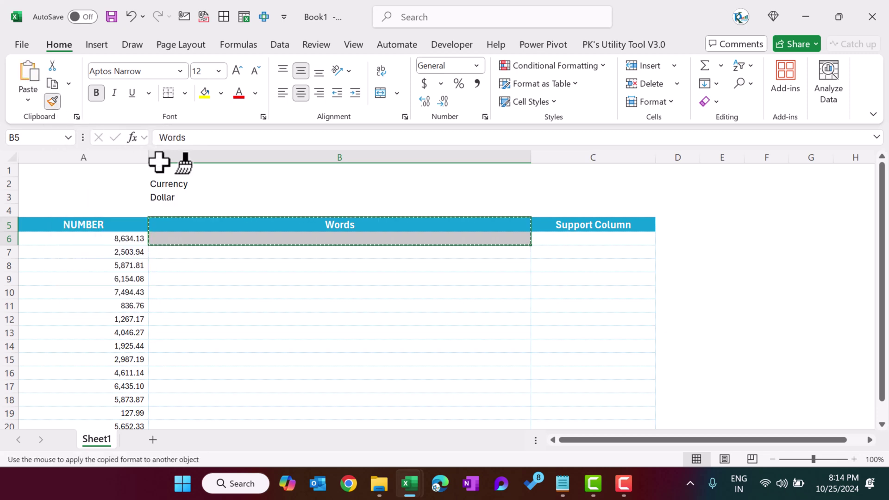
left_click(184, 181)
left_click(604, 197)
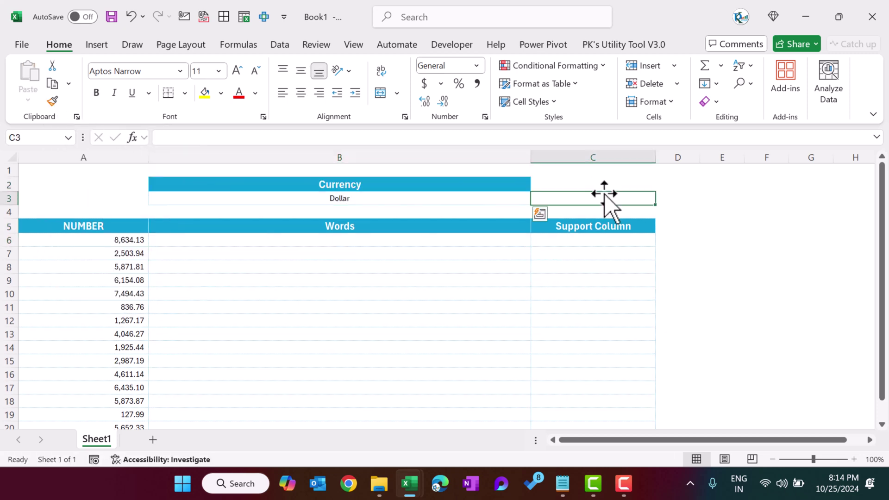
left_click(419, 199)
left_click(537, 200)
left_click(570, 194)
left_click(570, 195)
Widen column C and enter the formula =BAHTTEXT(A6) in cell C6.
left_click_drag(655, 157, 736, 161)
key("Down")
key("Down")
key("Down")
type("=")
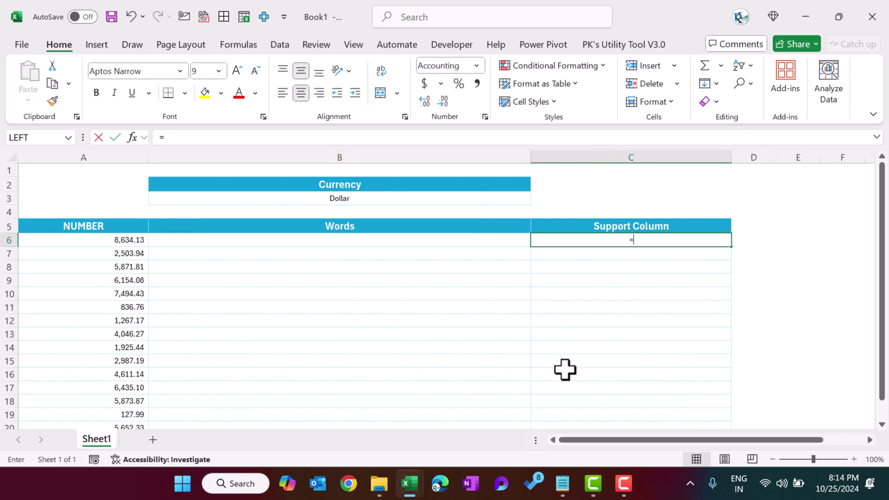
type("b")
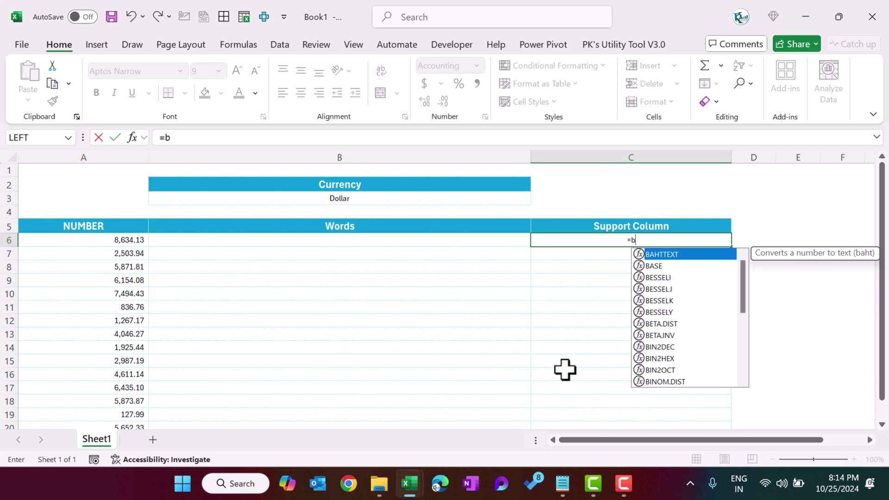
key("Tab")
key("Left")
key("Left")
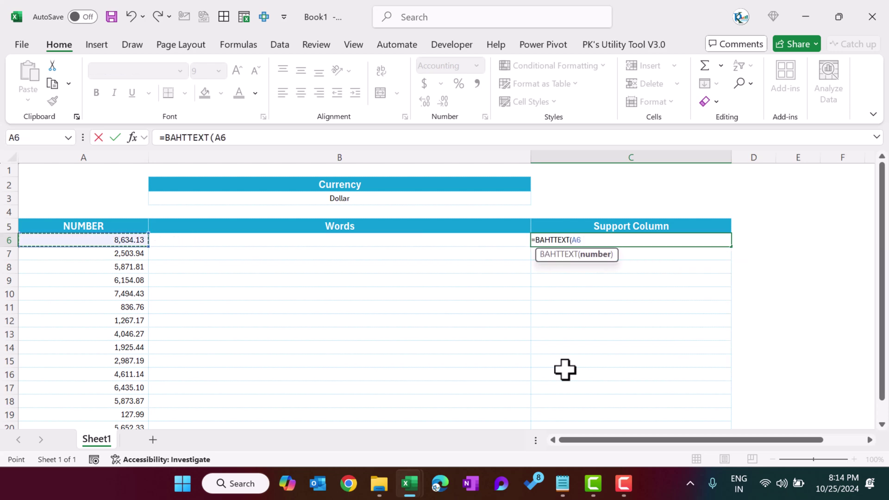
type(")")
key("Return")
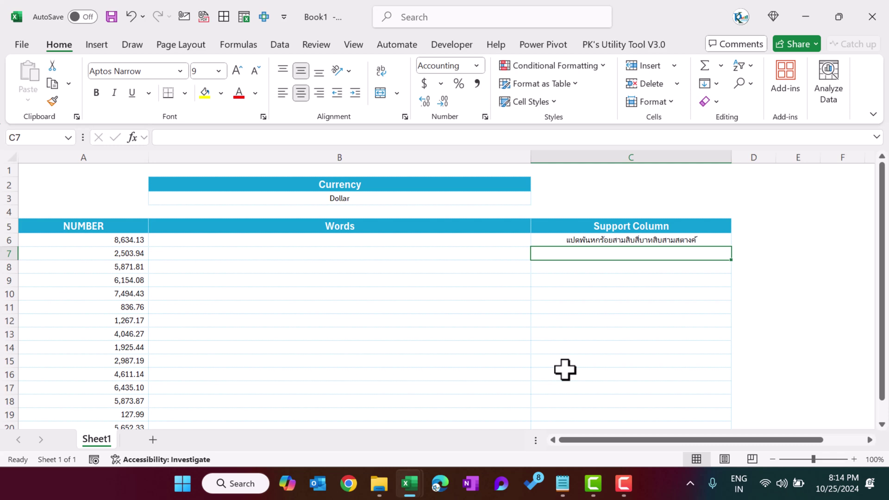
Append an asterisk to the formula in C6 so it reads =BAHTTEXT(A6)&"*".
left_click(631, 239)
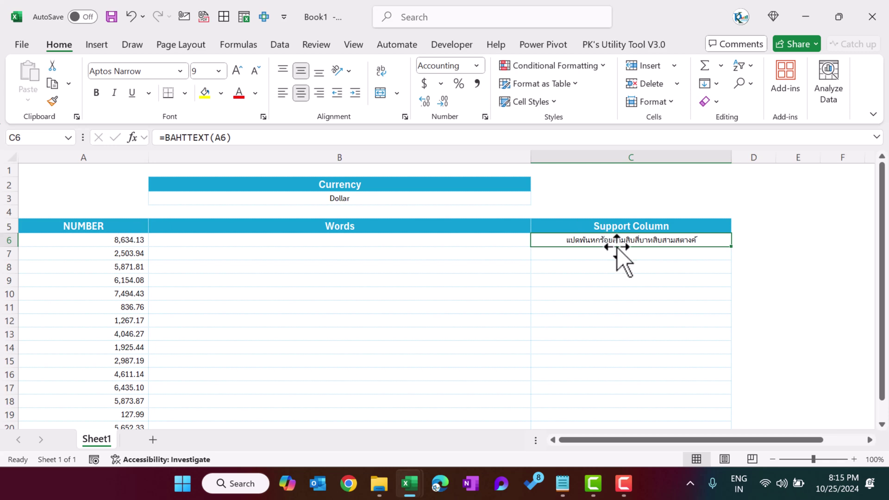
left_click(260, 139)
type("&\"*")
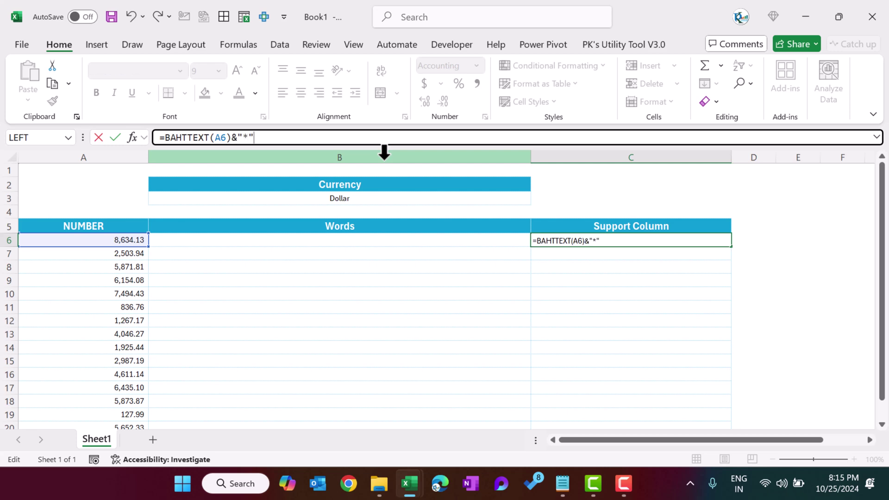
key("ctrl+Return")
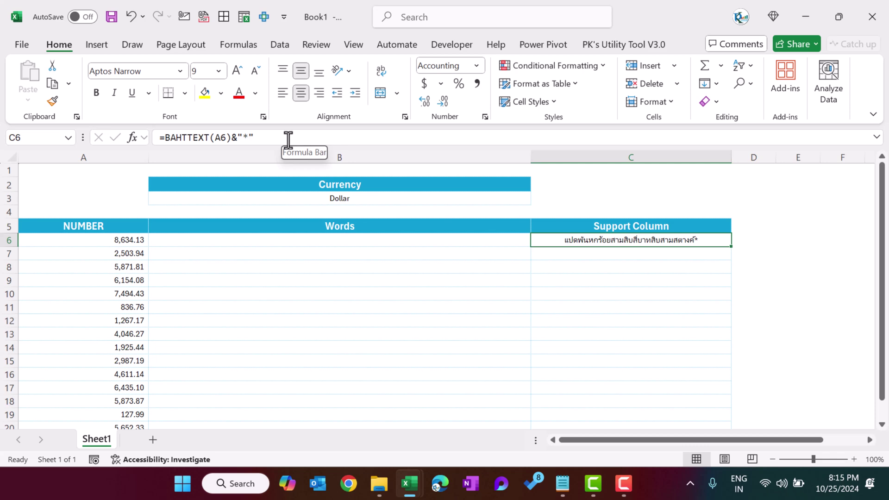
Fill the C6 formula down the Support Column to row 20.
key("shift+Down")
key("shift+Down")
key("shift+Down")
key("shift+Down")
key("shift+Down")
key("shift+Down")
key("shift+Down")
key("shift+Down")
key("shift+Down")
key("shift+Down")
key("shift+Down")
key("shift+Down")
key("shift+Down")
key("shift+Down")
key("shift+Down")
key("shift+Down")
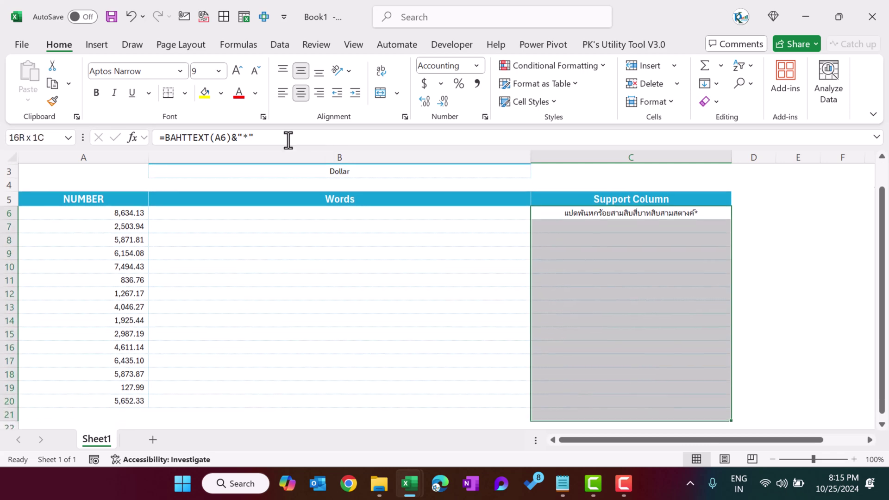
key("shift+Up")
key("shift+Up")
key("ctrl+d")
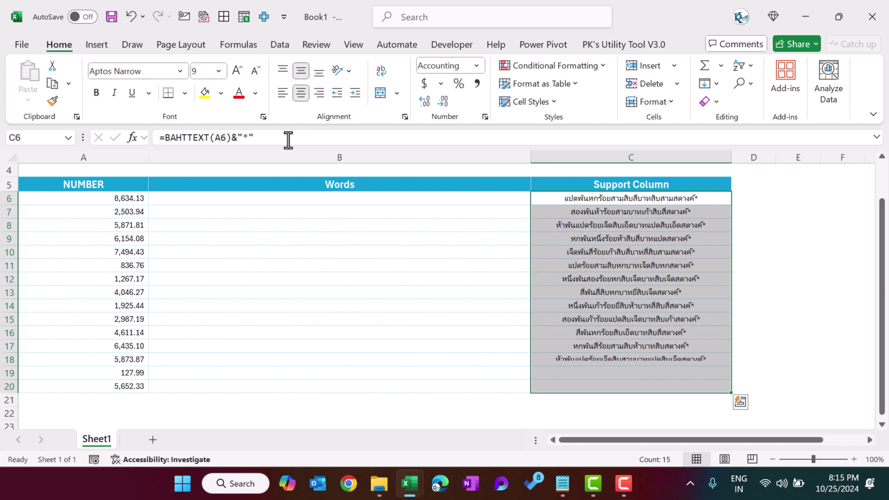
key("shift+BackSpace")
key("ctrl+shift+Down")
key("ctrl+d")
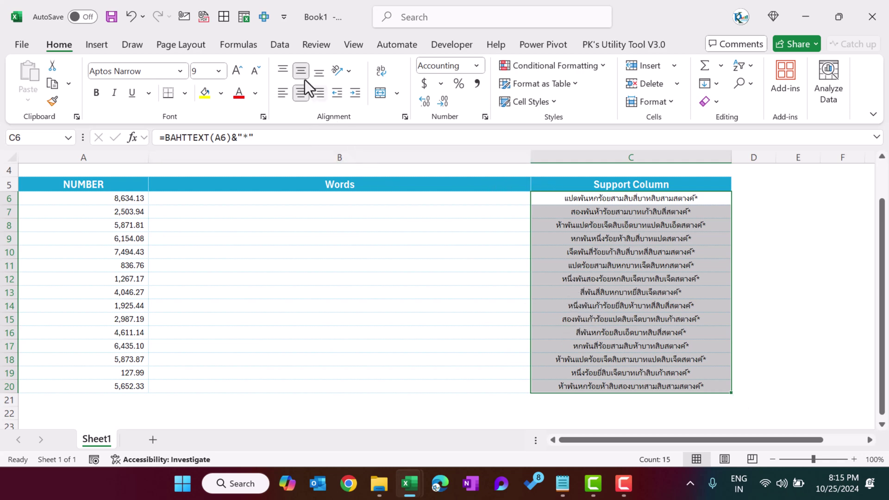
Translate the Thai texts in C6:C20 into English with the Translator.
left_click(315, 44)
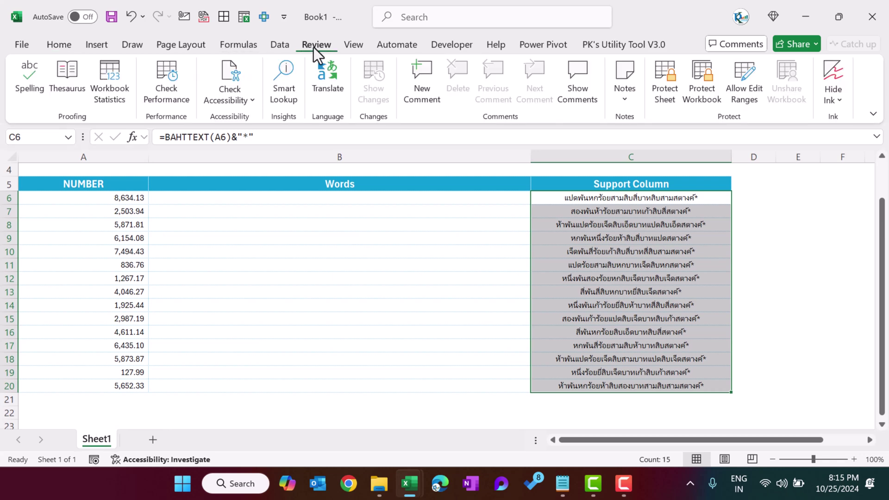
left_click(332, 83)
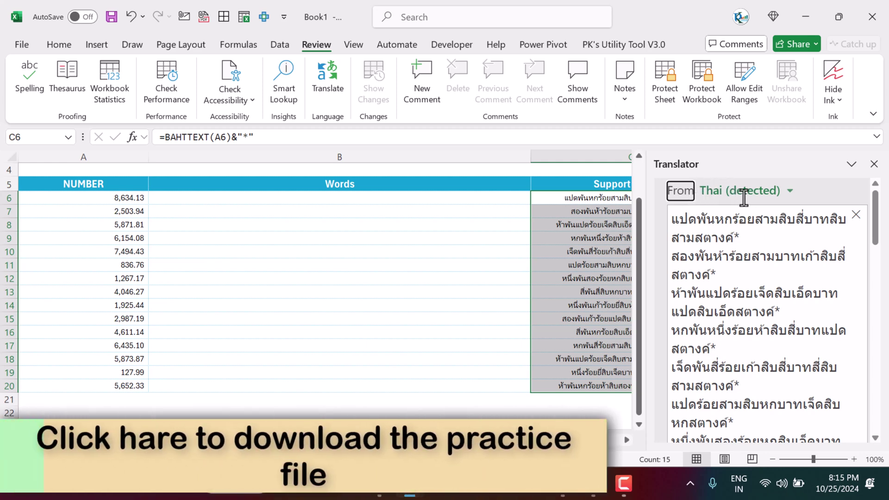
left_click_drag(875, 217, 888, 326)
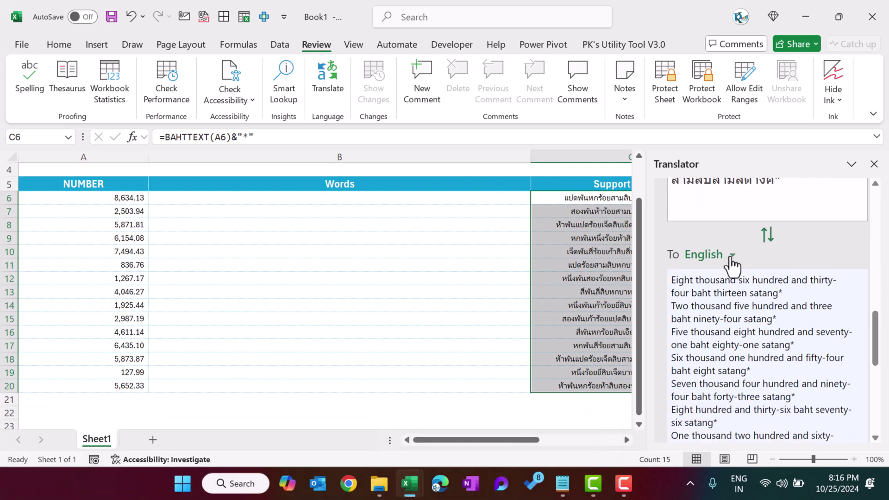
left_click(732, 256)
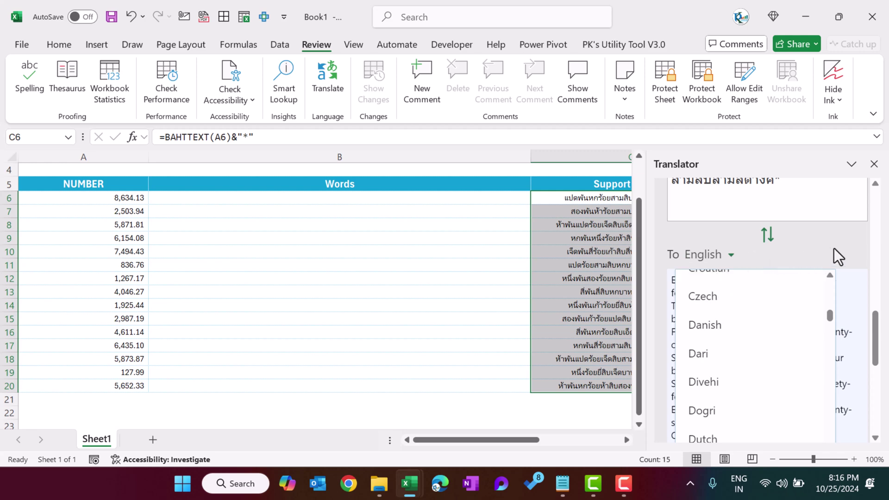
left_click(843, 262)
left_click_drag(879, 327, 879, 342)
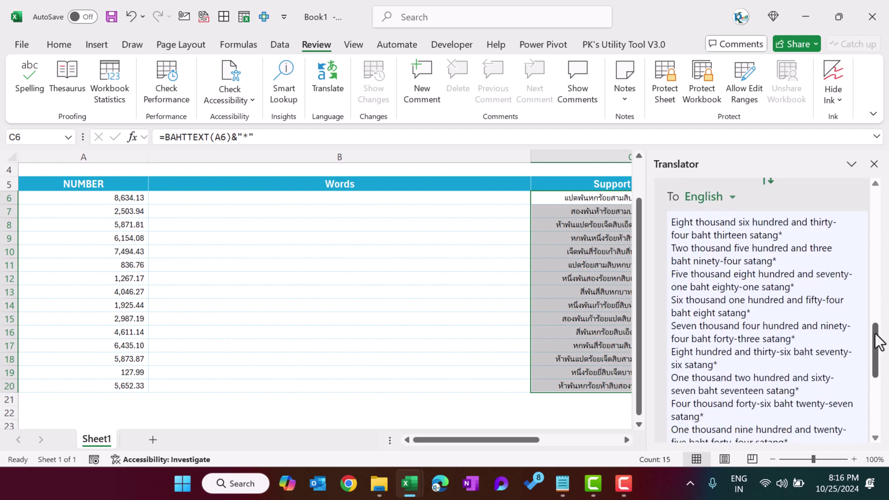
Copy the complete English translation of the Support Column texts and close the Translator.
left_click_drag(669, 221, 839, 393)
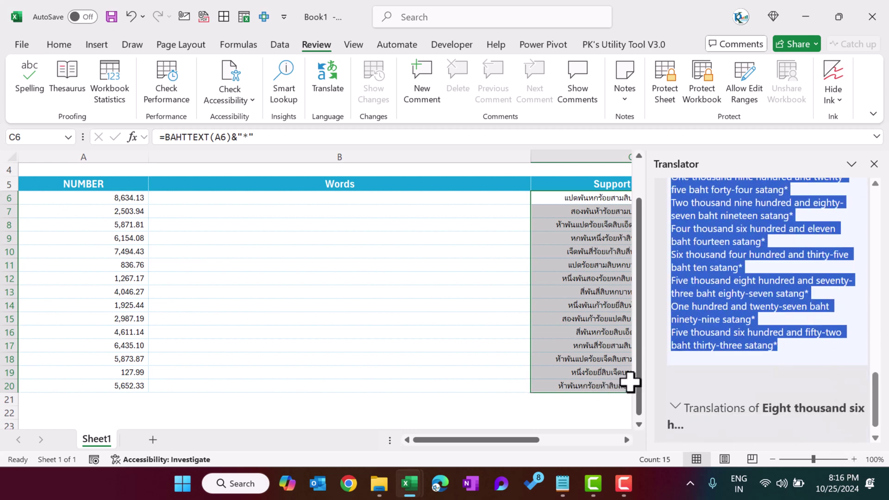
left_click(610, 412)
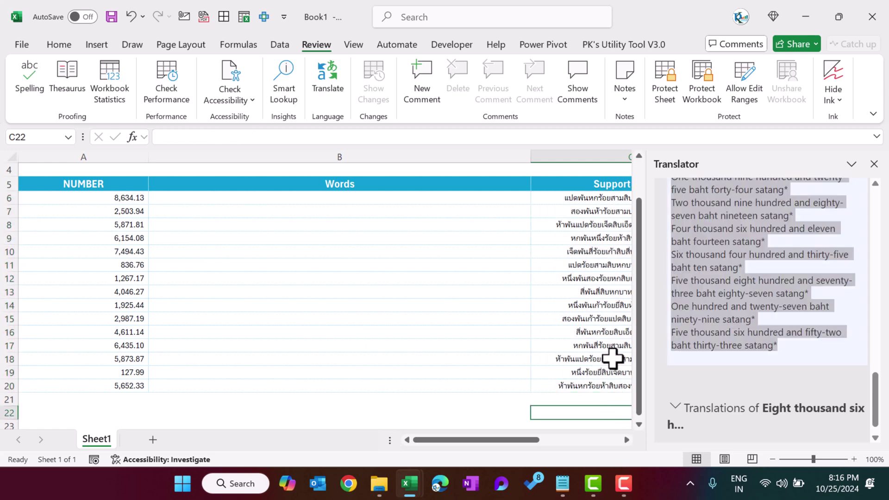
left_click(597, 191)
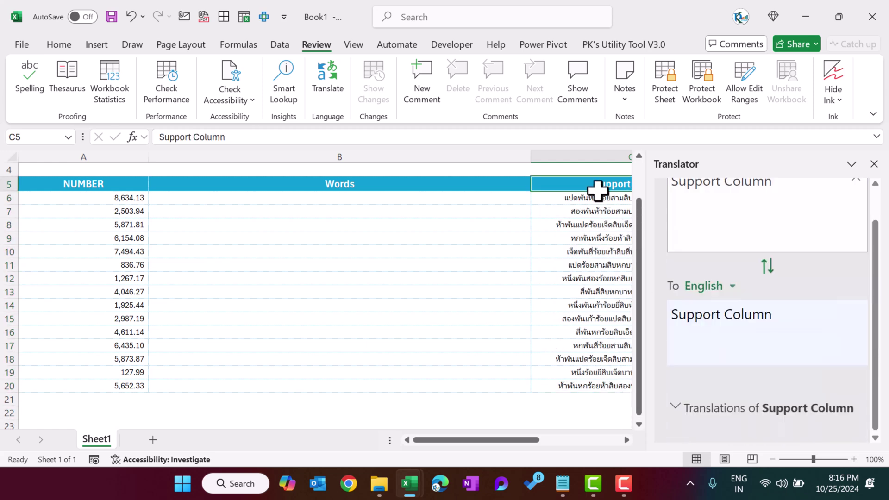
key("Right")
key("Right")
key("Right")
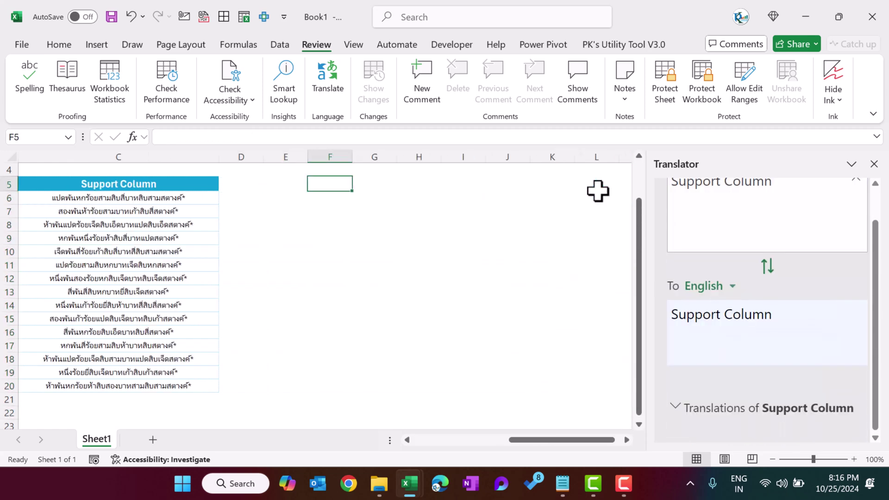
left_click(874, 163)
Paste the copied English translation into cell F1.
key("Up")
key("Up")
key("Up")
key("Up")
key("Down")
key("Left")
key("Left")
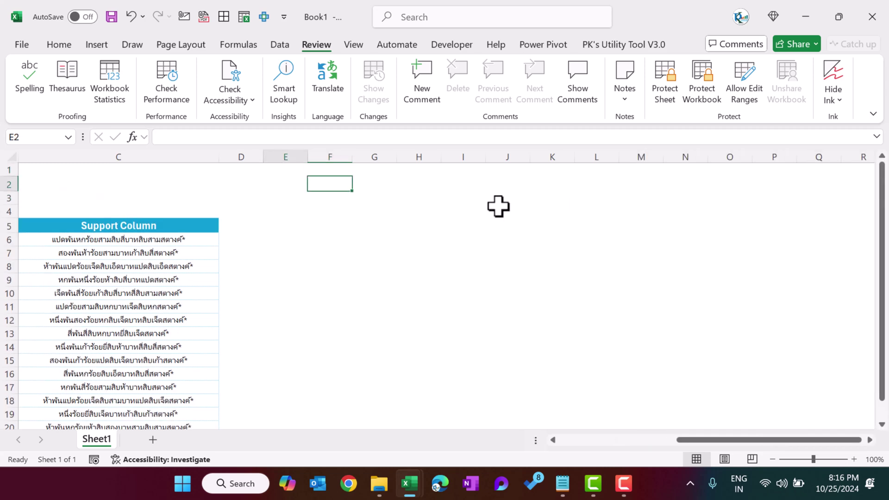
key("Right")
key("Right")
key("Up")
key("ctrl+v")
Examine the pasted text in F1 and the C6 formula to see how the asterisks separate the translated amounts.
key("Down")
key("Left")
key("Left")
key("Left")
key("Left")
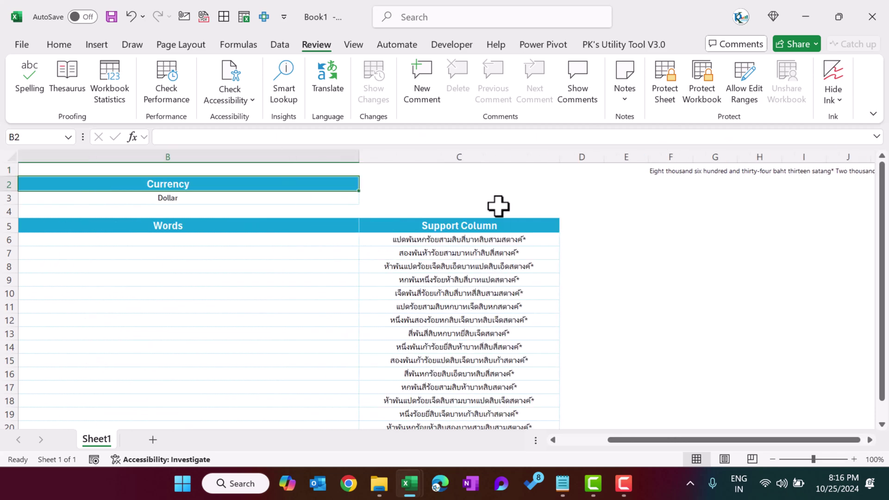
left_click(695, 171)
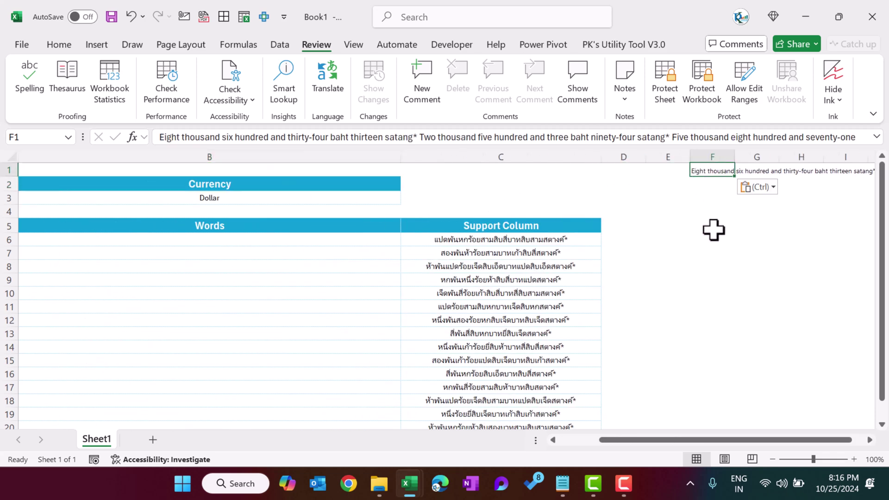
left_click(516, 241)
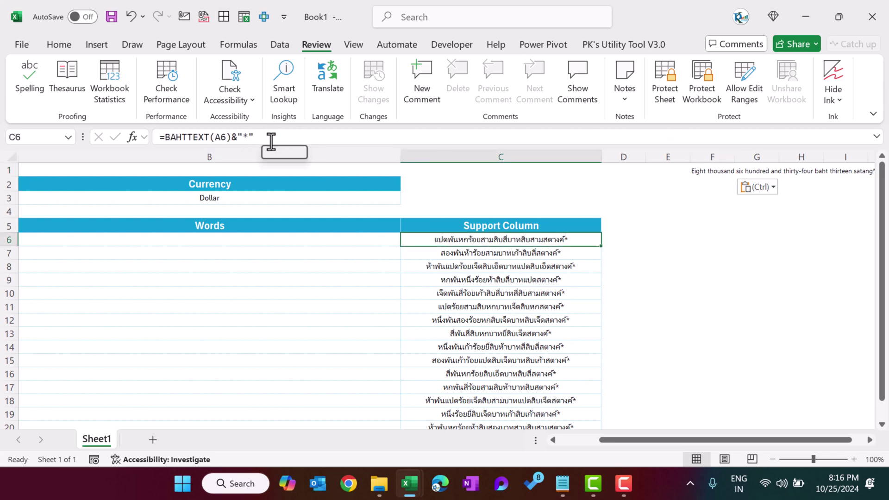
left_click(708, 171)
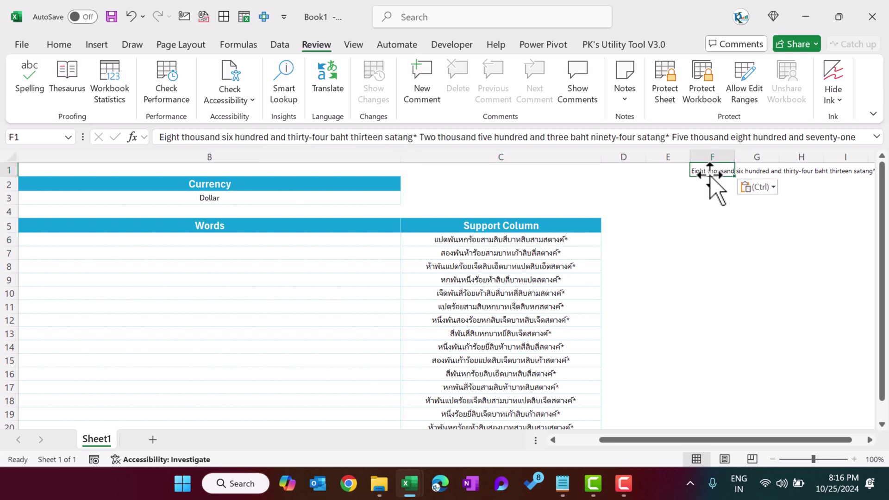
left_click(420, 137)
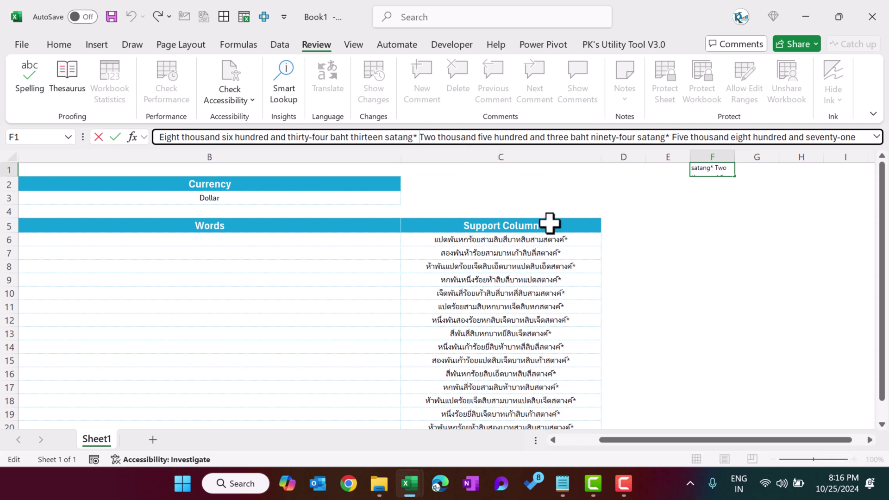
key("Escape")
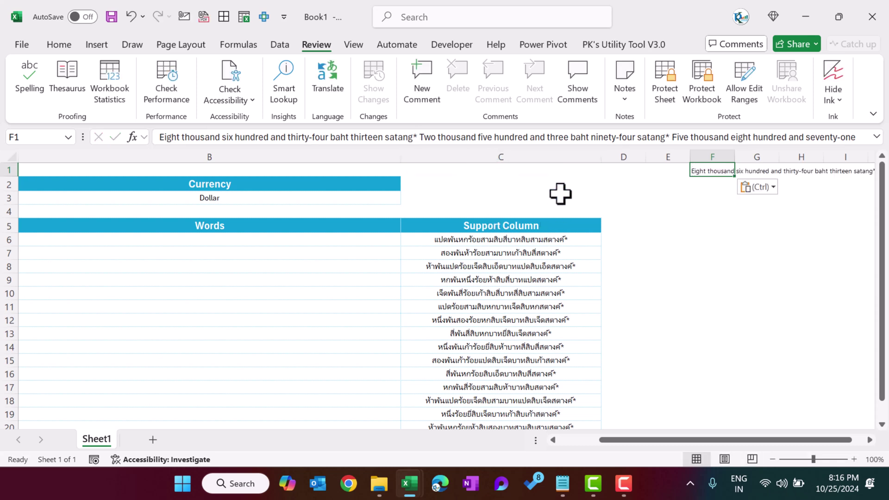
Enter =TEXTSPLIT(F1,,"*") in B6 to split the translated text into the rows of the Words column.
left_click(348, 239)
type("=te")
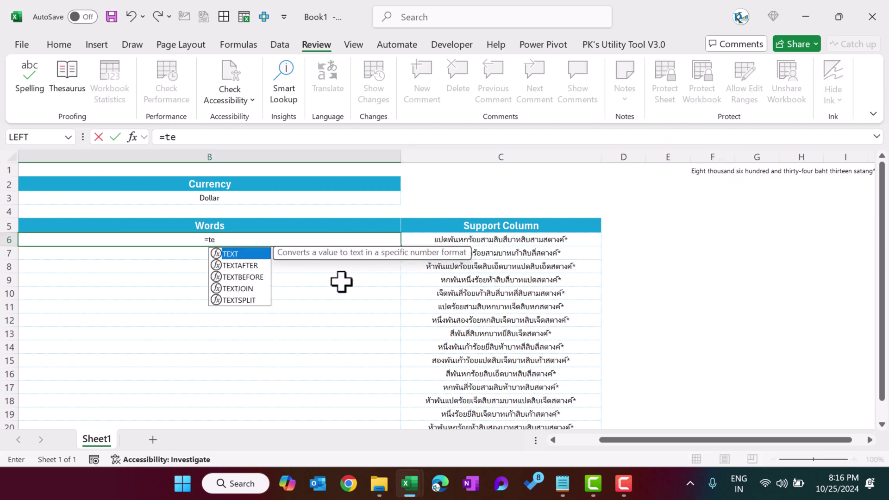
key("Down")
key("Down")
key("Down")
key("Down")
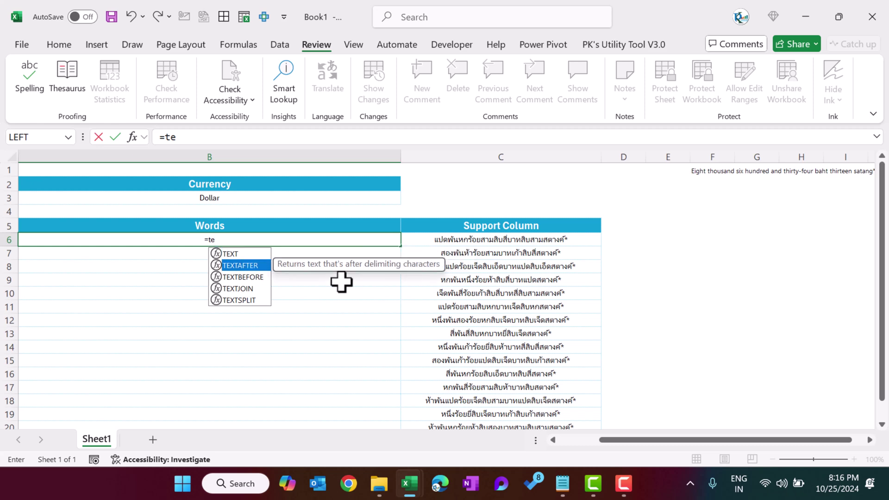
key("Tab")
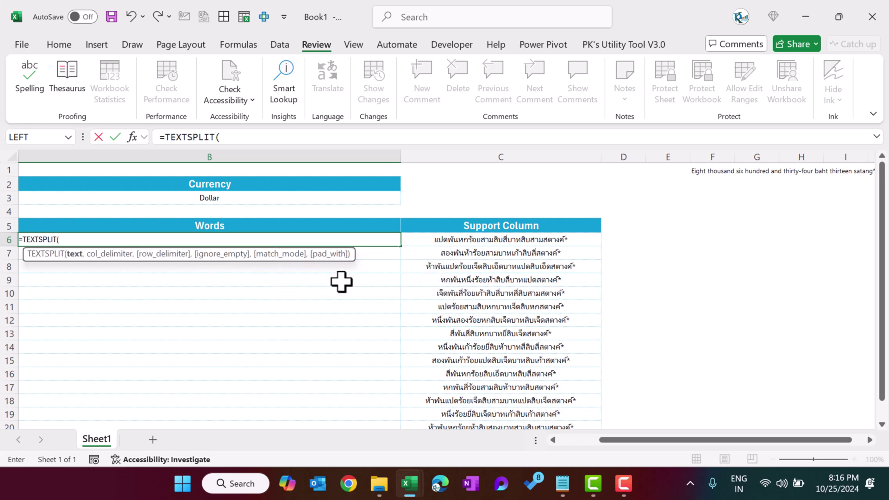
left_click(707, 169)
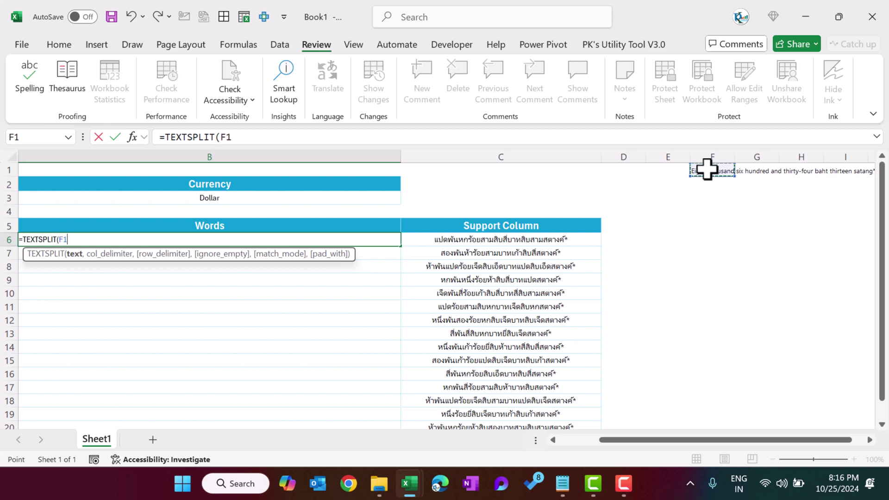
type(",")
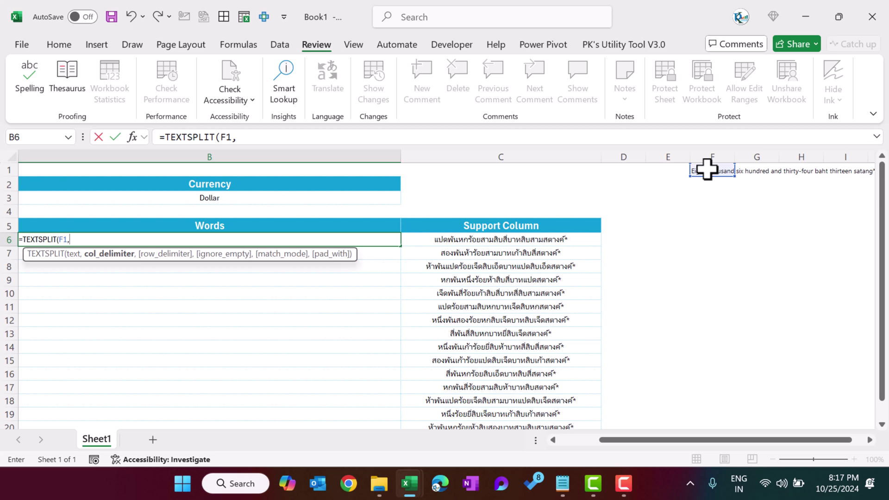
type(",")
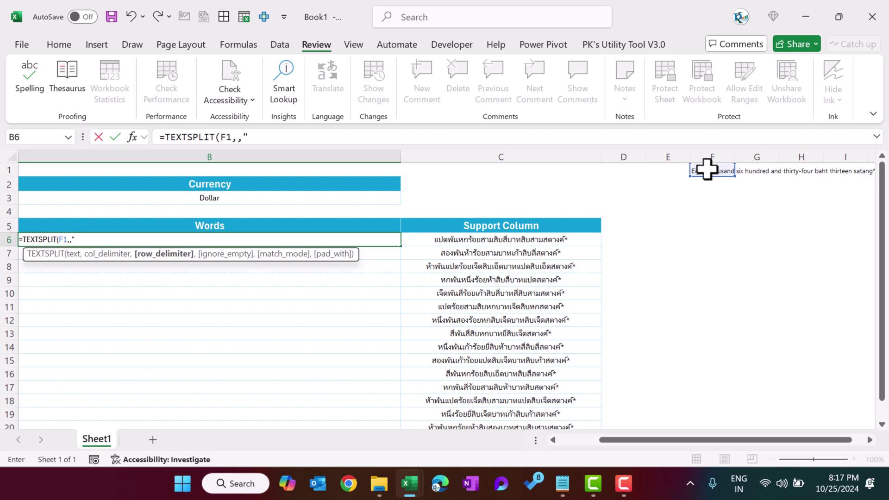
type("\"*\")")
key("Return")
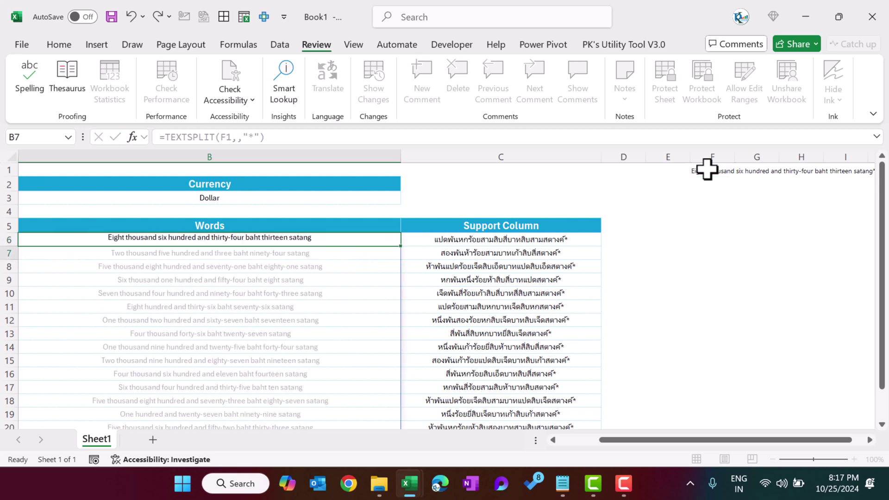
Wrap the B6 formula in TRIM so it reads =TRIM(TEXTSPLIT(F1,,"*")).
scroll(707, 169, "left", 3)
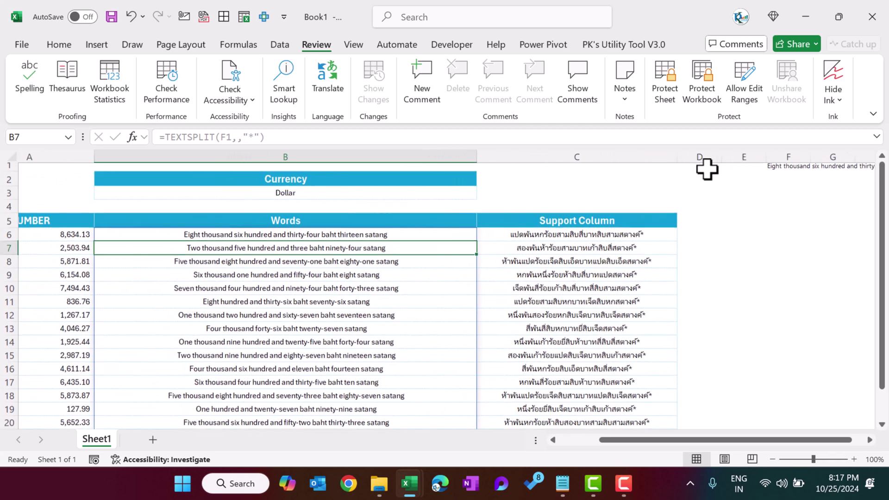
left_click(367, 234)
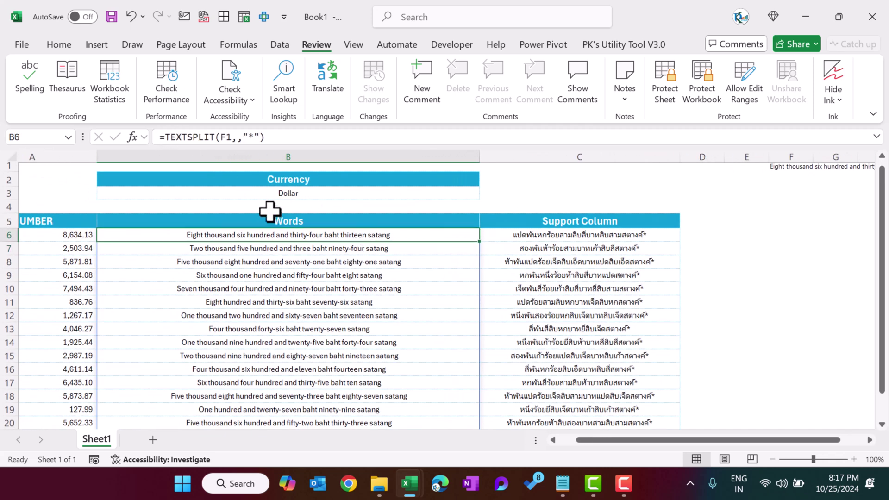
left_click(165, 137)
type("TRIM(")
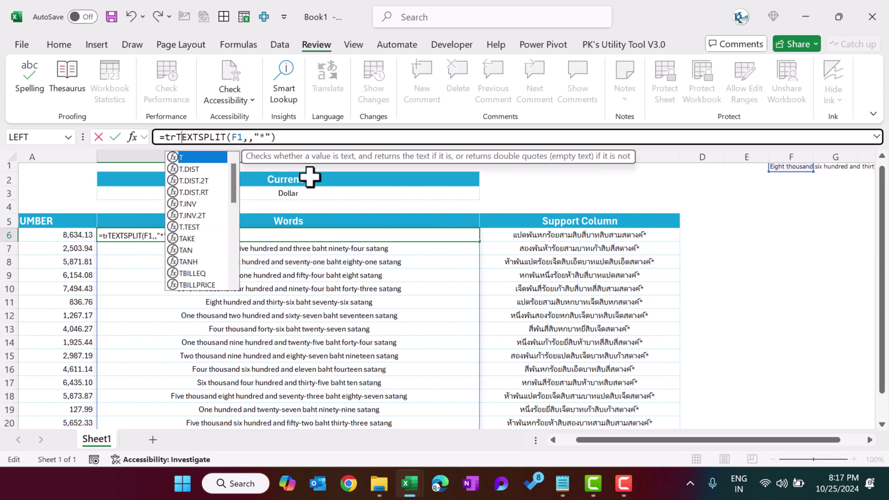
left_click(324, 136)
type(")")
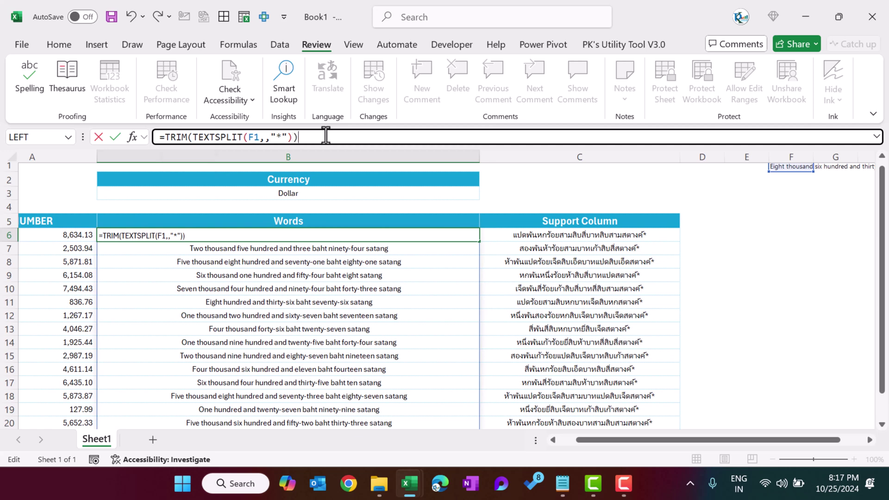
key("Return")
key("Up")
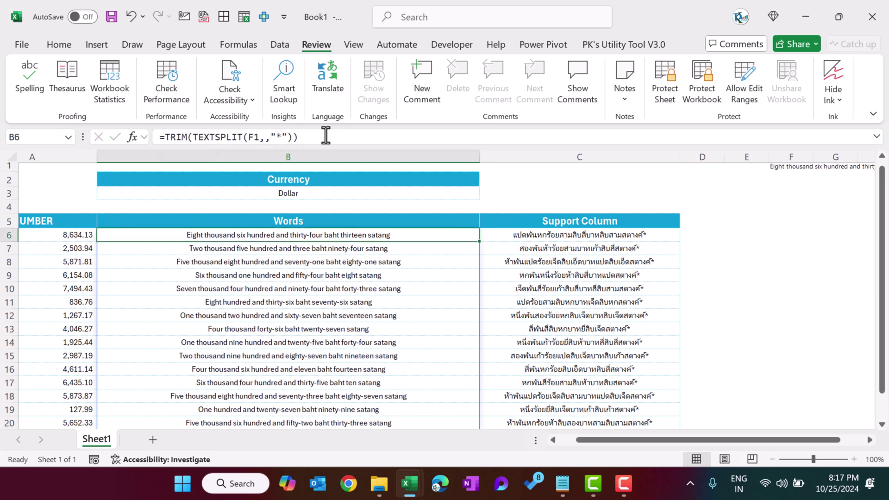
key("Left")
key("Right")
key("Right")
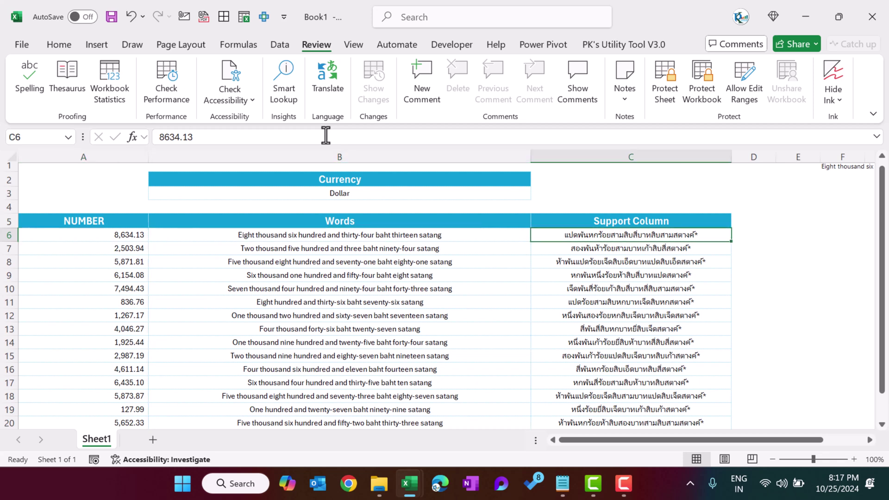
key("Left")
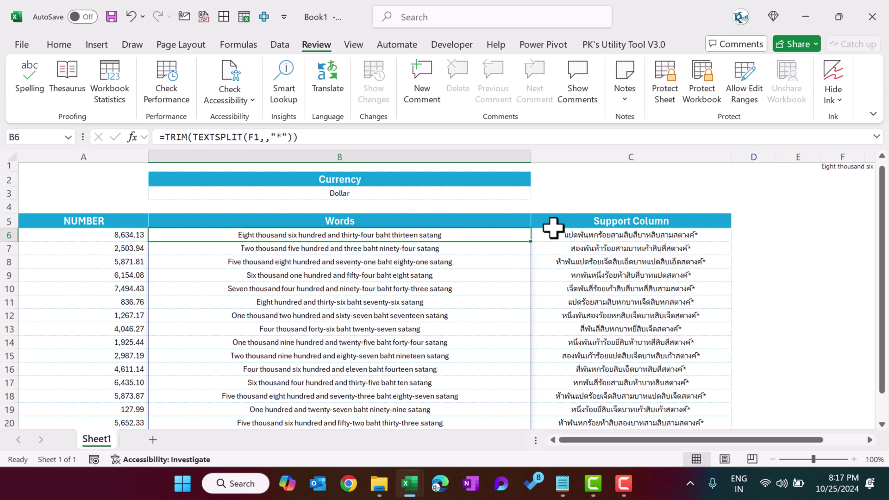
key("ctrl+c")
left_click(630, 190)
key("Escape")
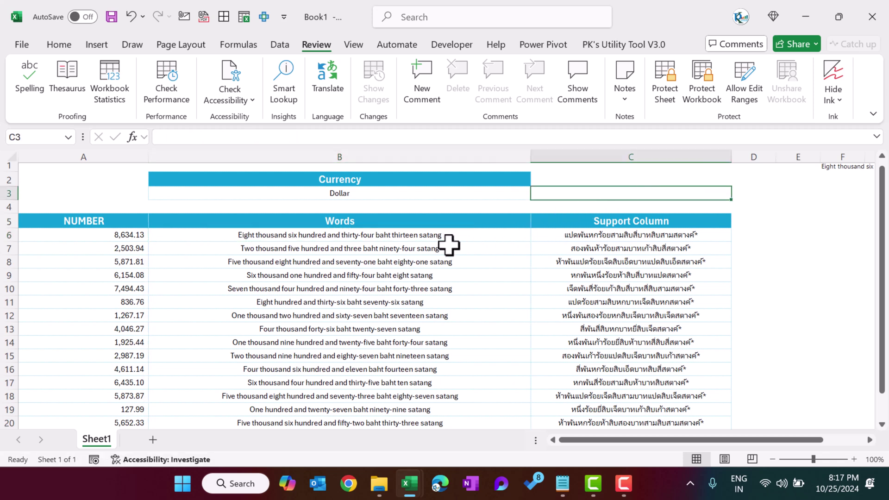
Start wrapping the TRIM formula in B6 in a SUBSTITUTE function.
left_click(451, 237)
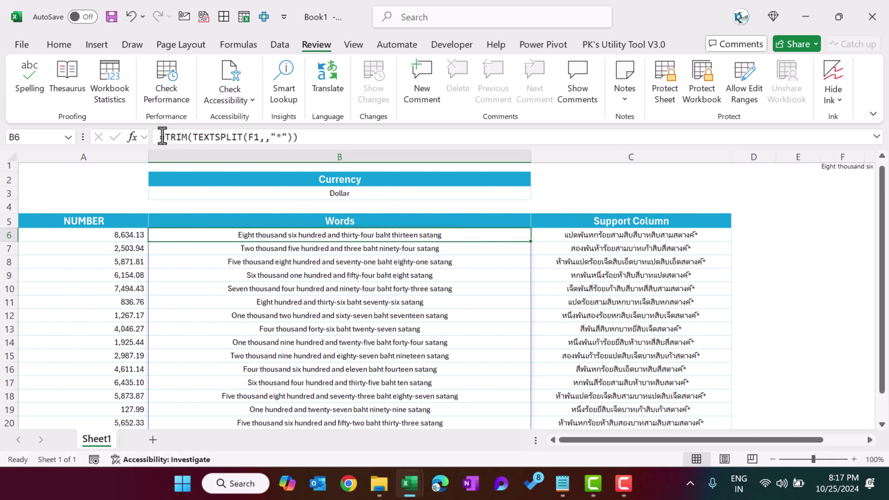
left_click(162, 136)
type("su")
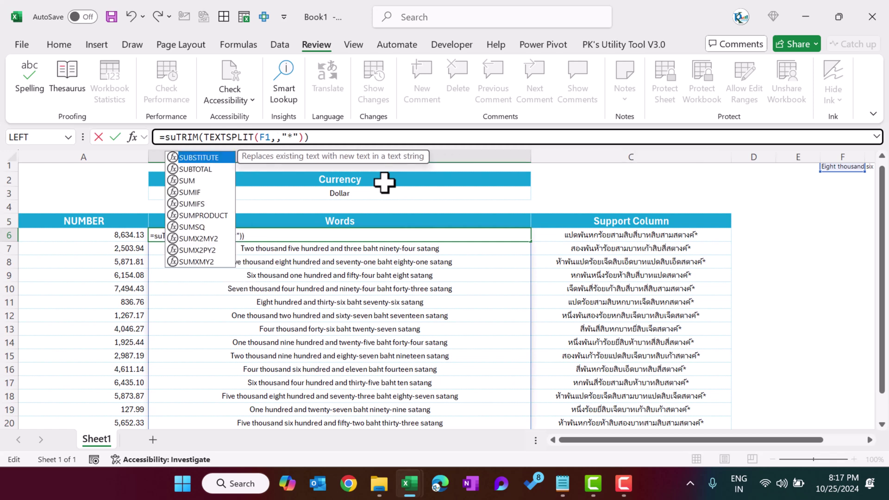
type("p")
key("BackSpace")
type("b")
key("Tab")
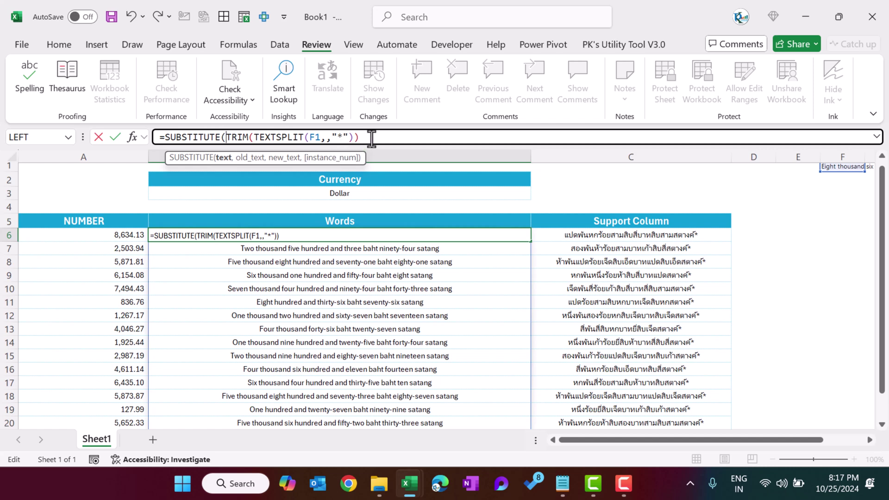
Complete the SUBSTITUTE in B6 with "baht" as the old text and an empty string as the new text.
left_click(413, 136)
type(",\"baht")
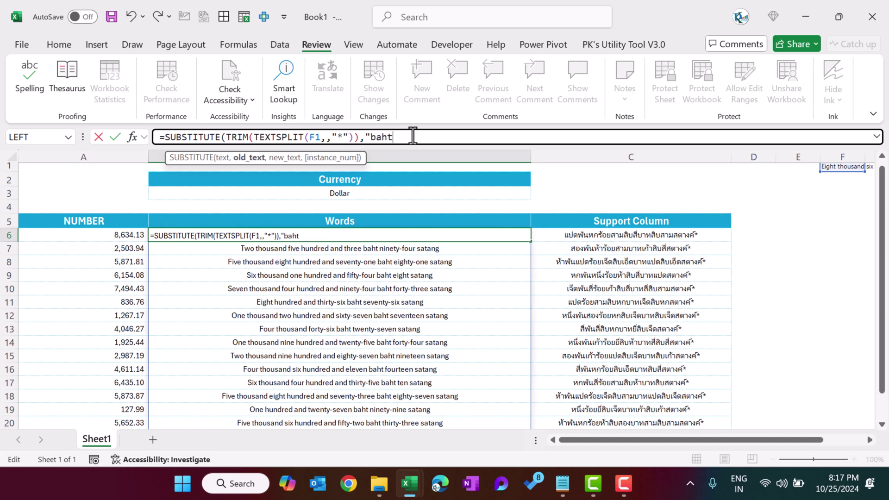
type("\",\"\"")
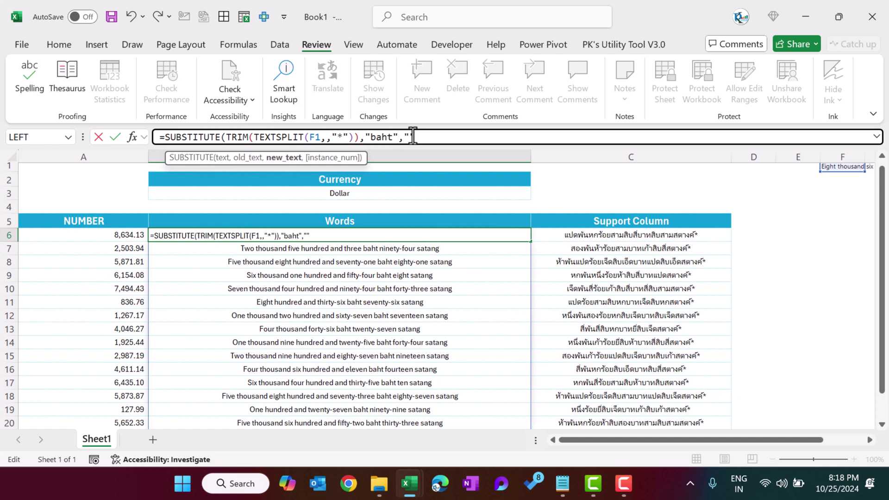
type(")")
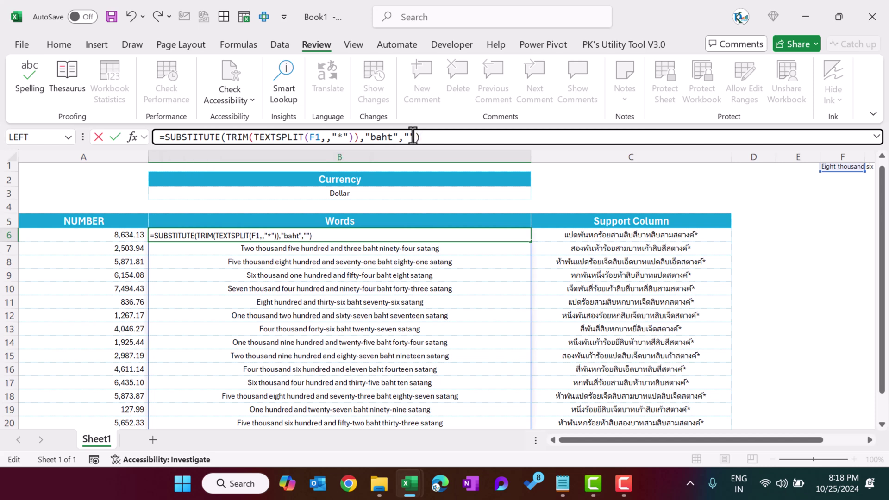
key("Return")
key("Up")
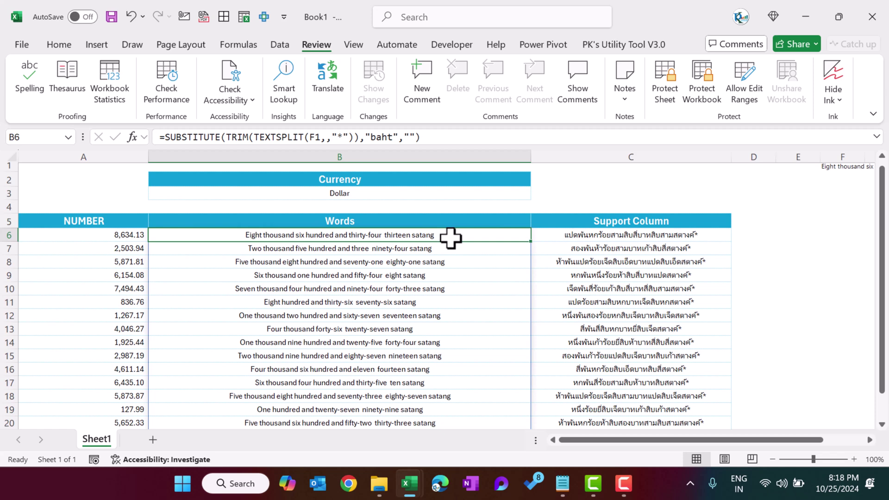
Replace the empty new text in B6's SUBSTITUTE with an IF that returns "Dollar" when B3="Dollar".
left_click(405, 137)
double_click(405, 138)
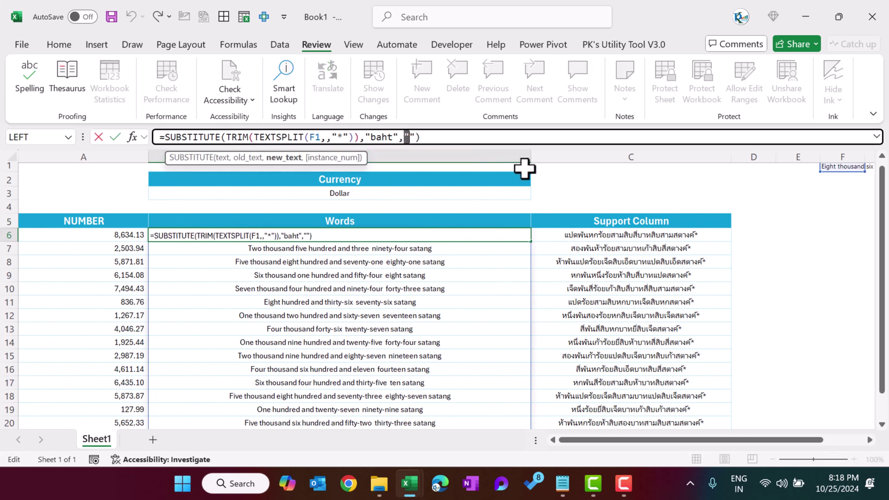
type("IF(")
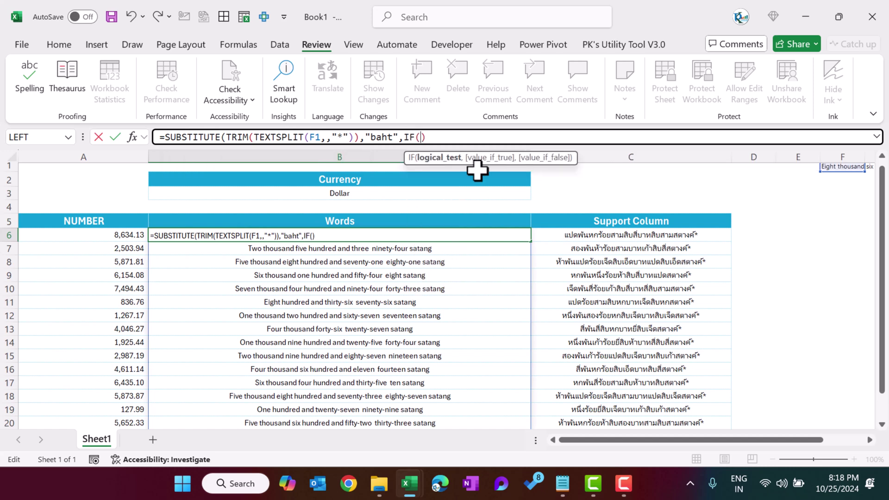
left_click(396, 193)
type("=\"Doll")
type("ar")
type("\"")
type(",\"Do")
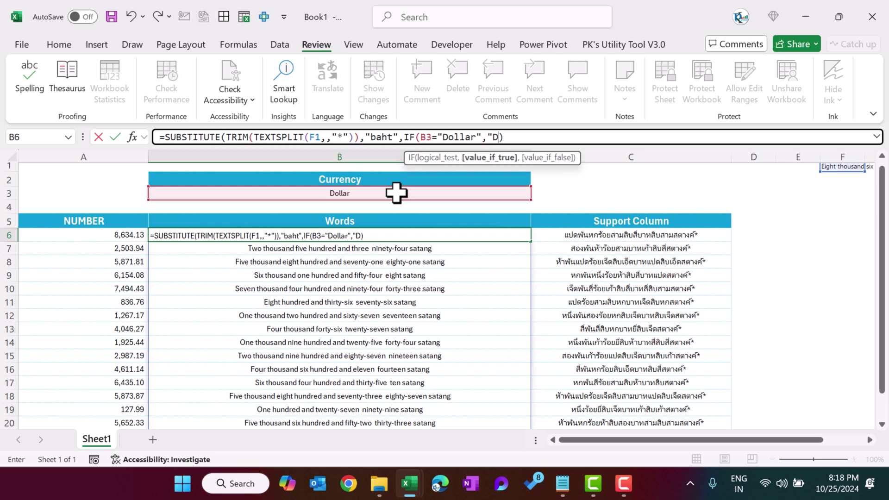
key("BackSpace")
key("BackSpace")
type("Dollar\",")
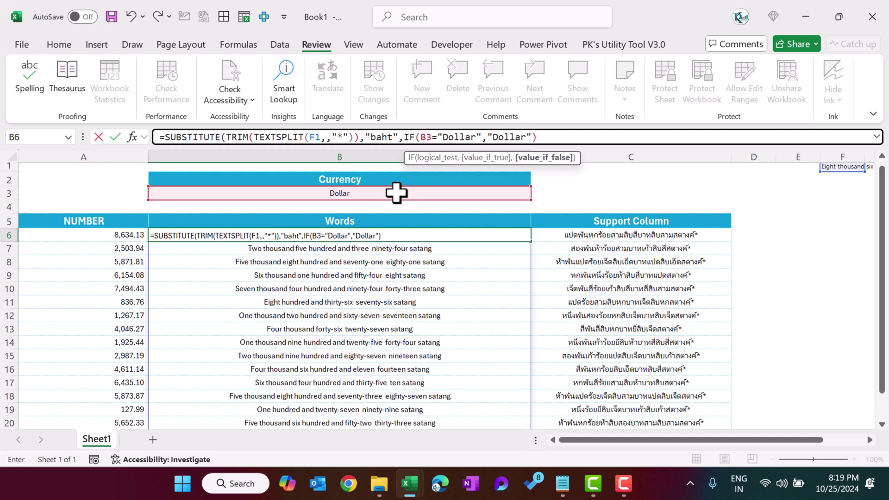
Nest IF(B3="Rupees","Rupees","") as the false value of the currency IF in B6.
type("if")
key("Tab")
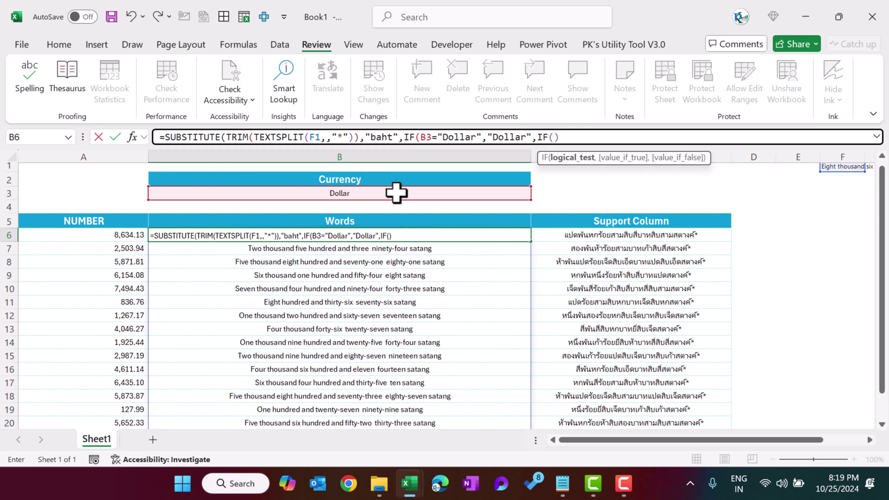
left_click(387, 193)
type("=")
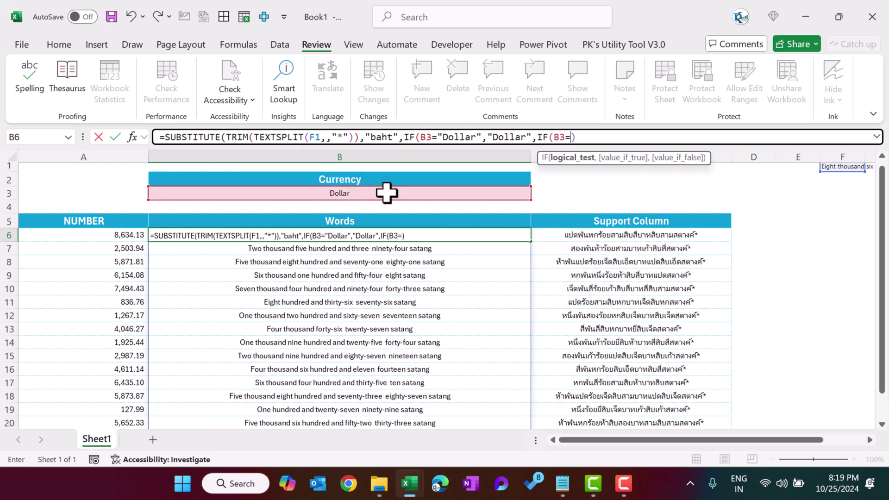
type("\"Ru")
type("p")
type("ees\",")
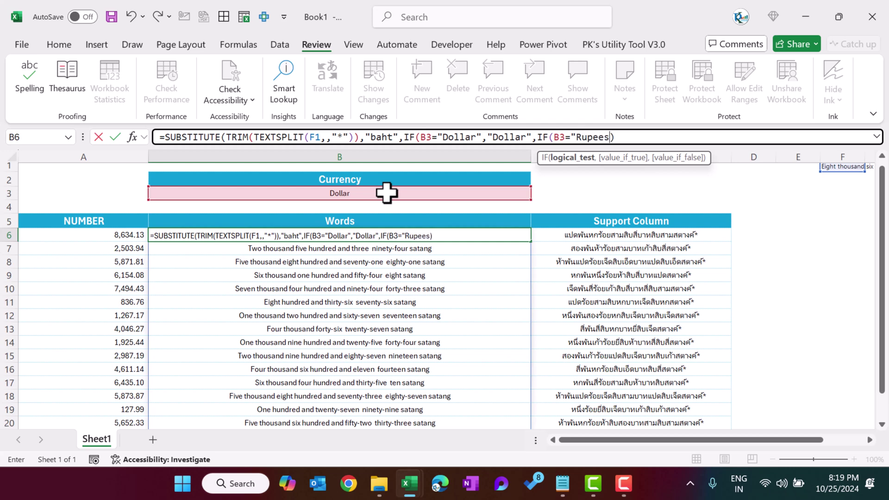
type("\"Rpee")
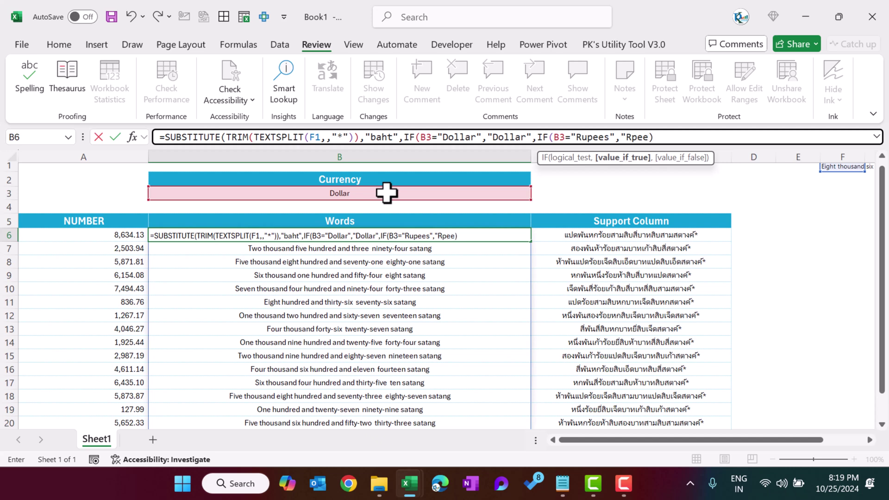
key("BackSpace")
type("upees\",\"\"")
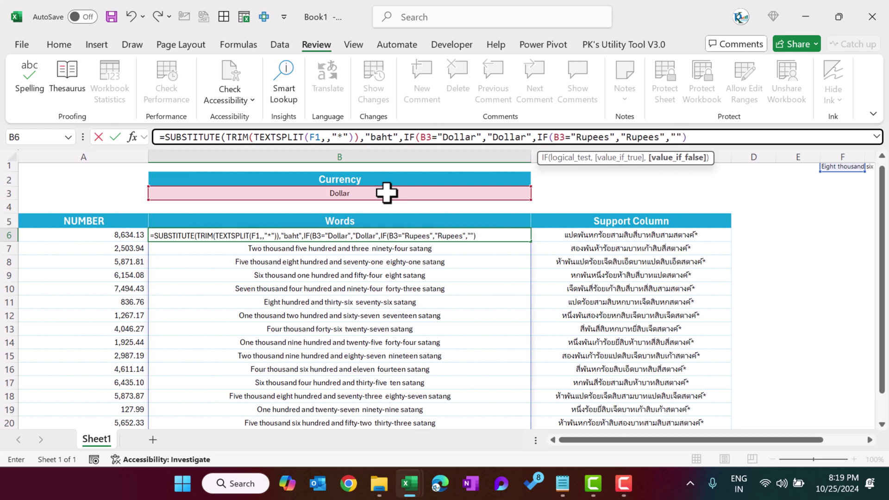
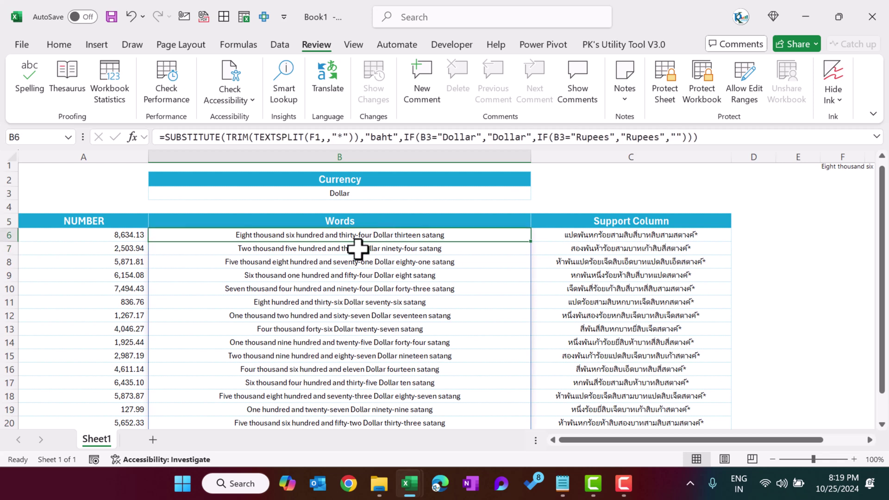
Test whether the Words column reacts to a new number by entering 100 in A6, and undo the entry.
left_click(119, 236)
type("100")
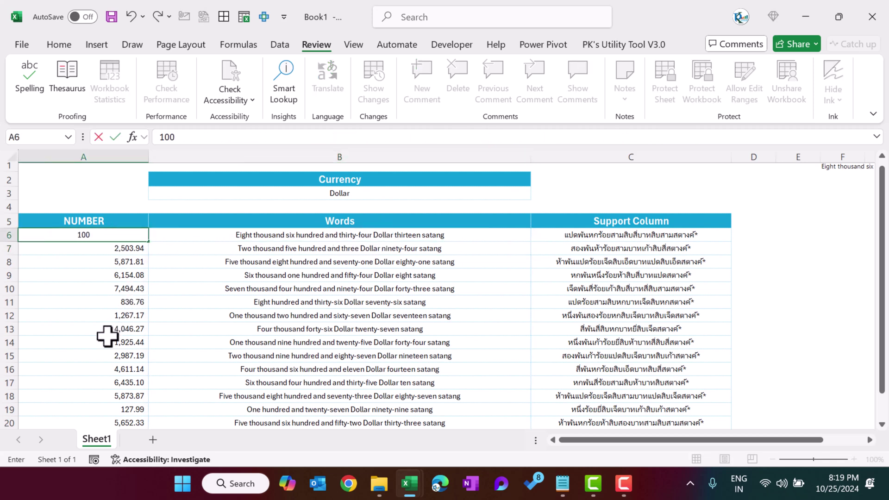
key("Return")
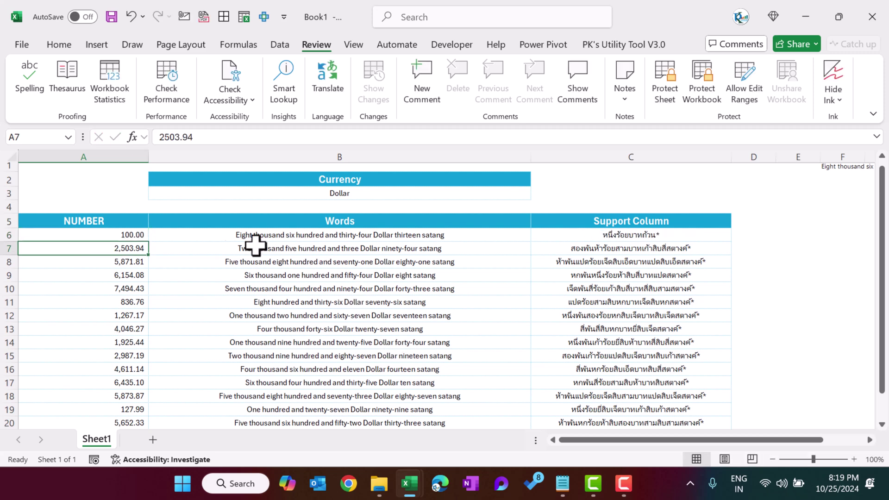
left_click(122, 231)
key("ctrl+z")
left_click(341, 234)
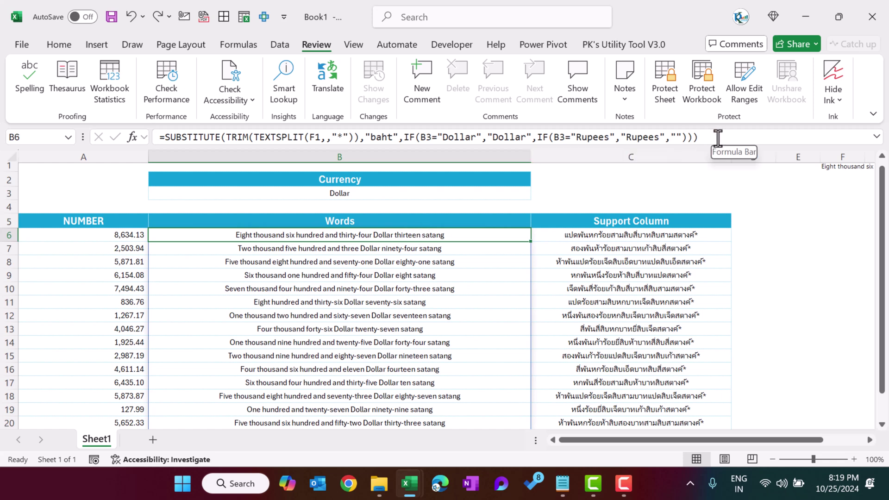
Wrap B6's formula in another SUBSTITUTE with "satang" as the old text and an empty string as the new text.
left_click(163, 138)
type("sub")
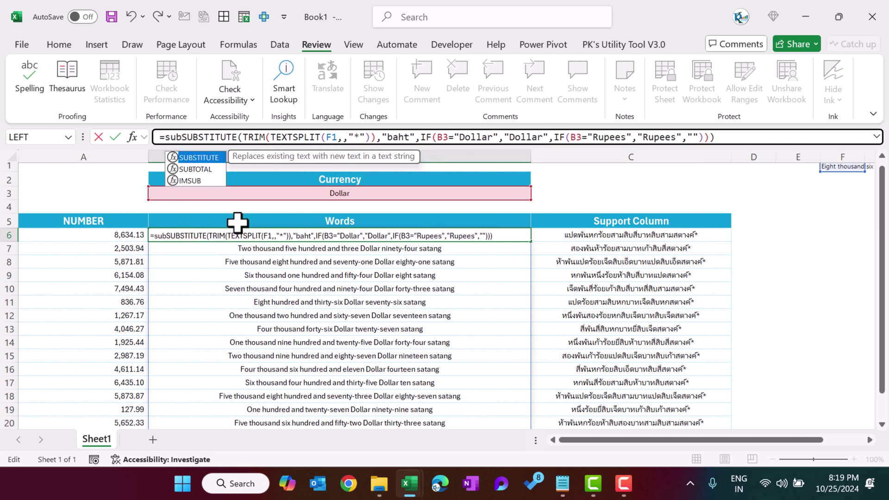
key("Tab")
type(",")
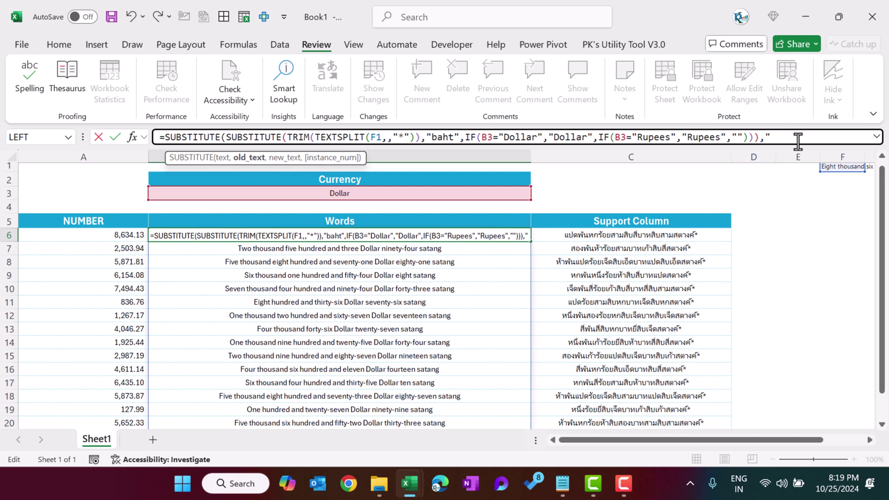
type("\"s ")
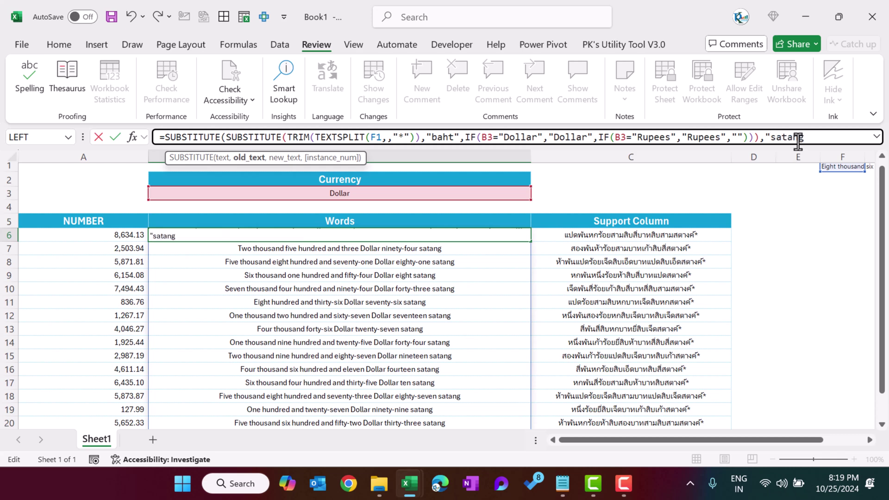
type(",")
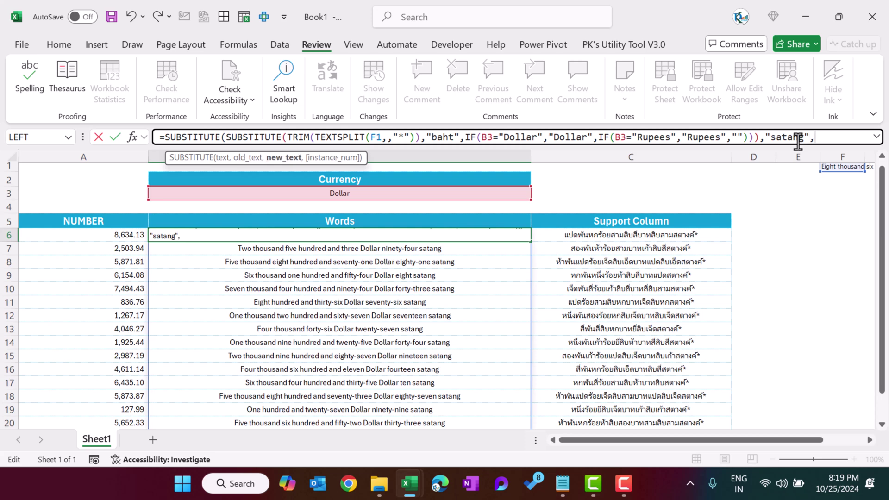
type(")")
key("Return")
key("Up")
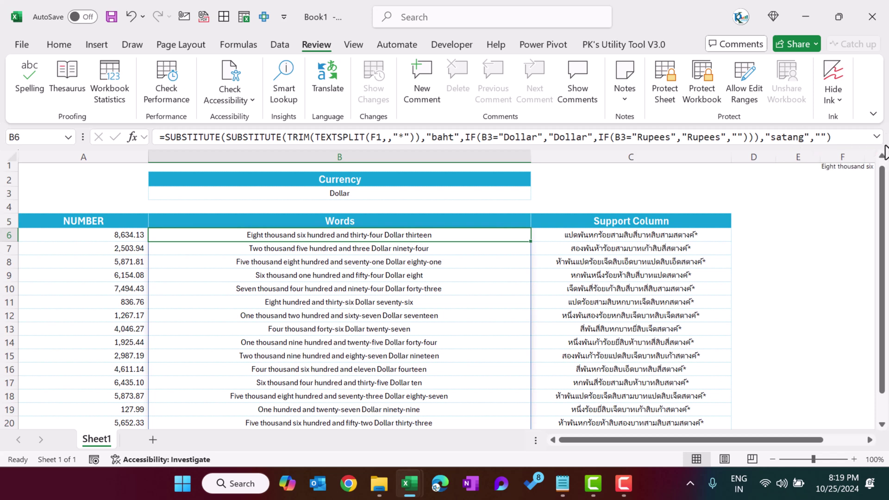
Replace the empty new text for "satang" in B6 with an IF that returns "Cents" when $B$3="Dollar".
left_click(877, 138)
double_click(820, 137)
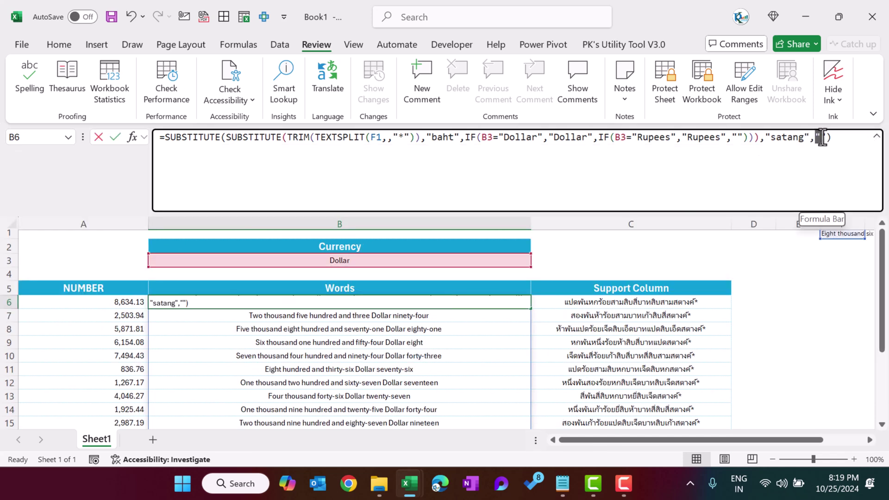
type("if")
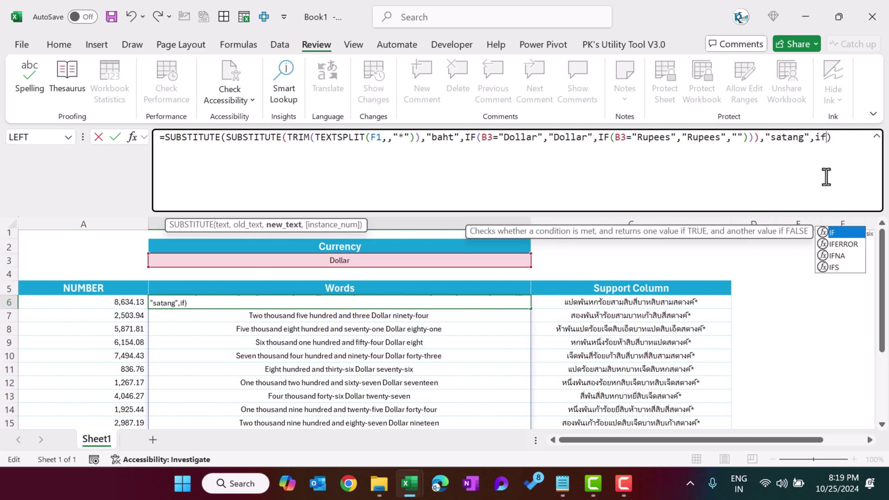
type("(")
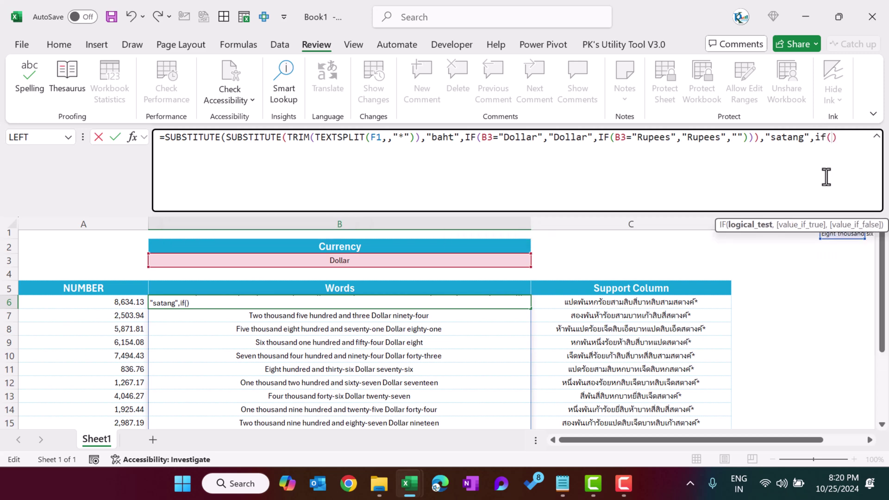
left_click(390, 257)
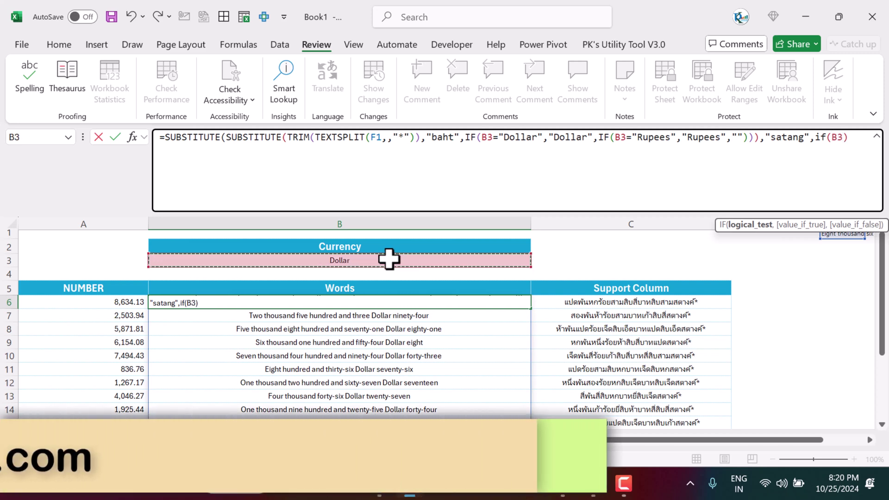
key("F4")
type("=\"Dollar\"")
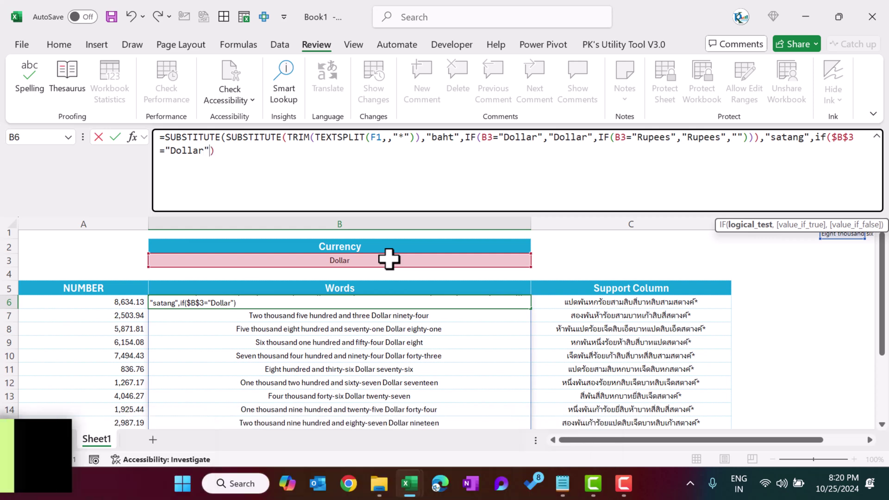
type(",\"C\"")
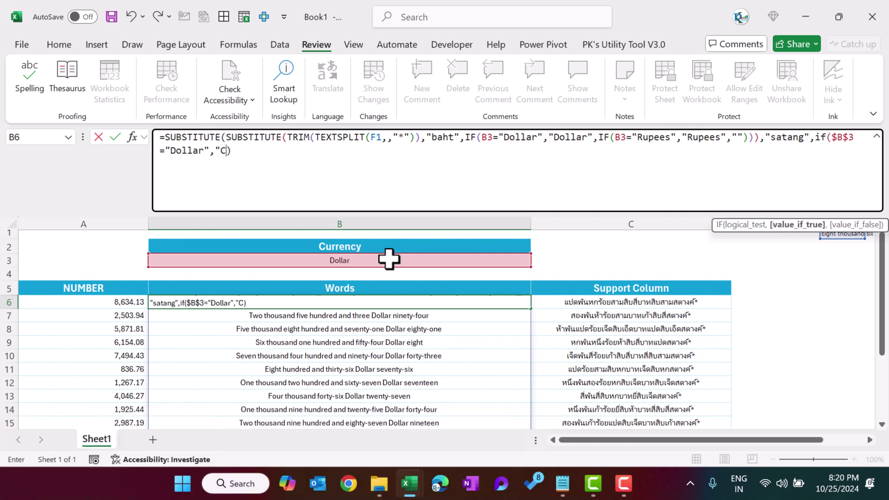
type("ents\",if")
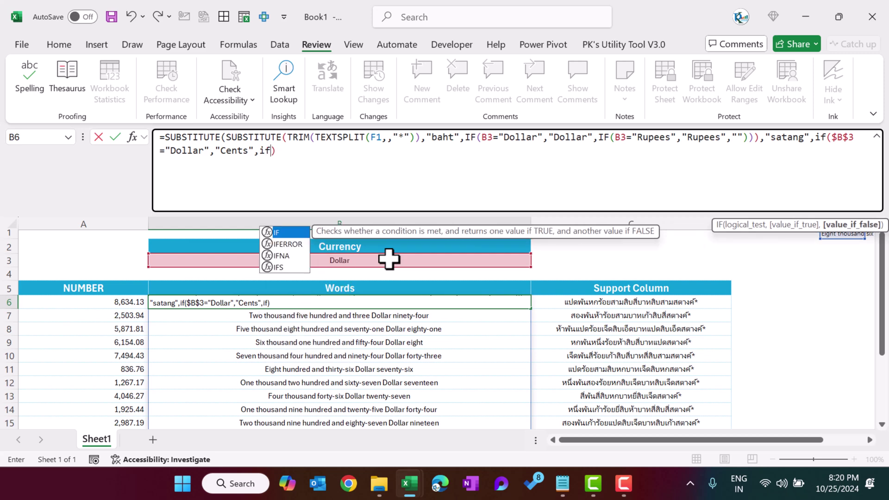
Nest IF($B$3="Rupees","Paise","") as the false value of the "Cents" IF and commit B6's formula.
key("Tab")
left_click(389, 259)
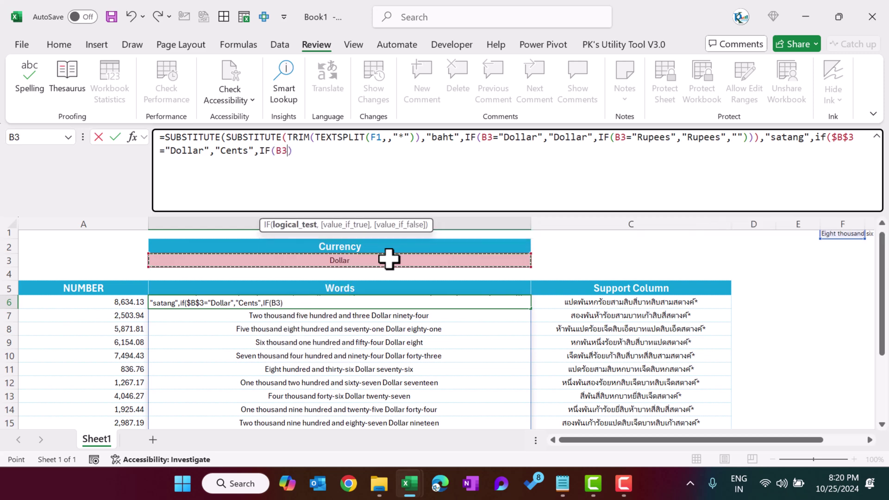
key("F4")
type("=\"Rupees")
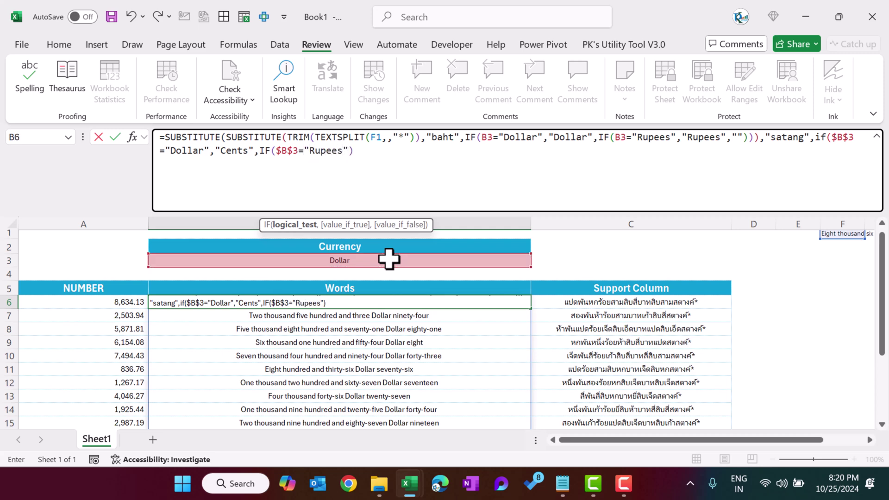
key("BackSpace")
type(",\")")
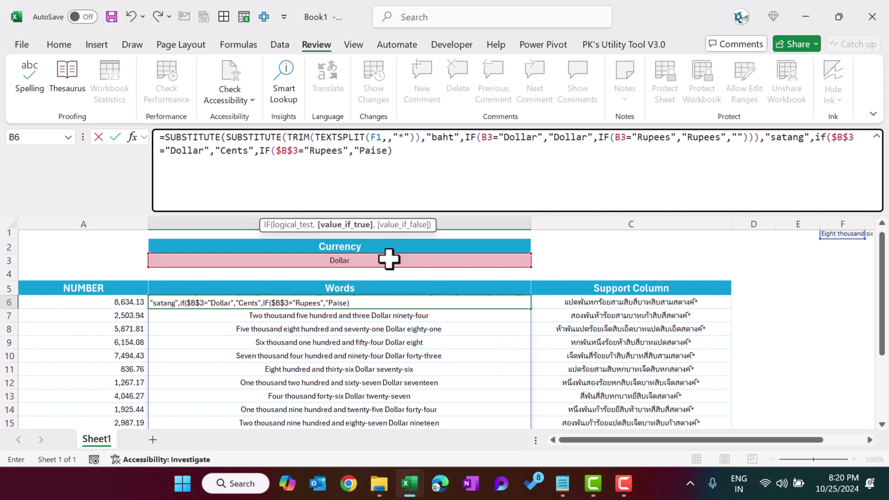
type(",")
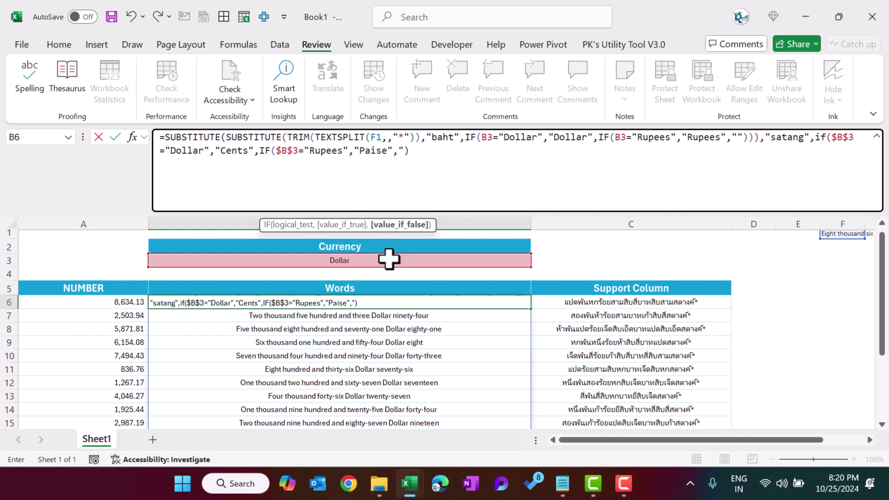
type("\"\")")
key("Return")
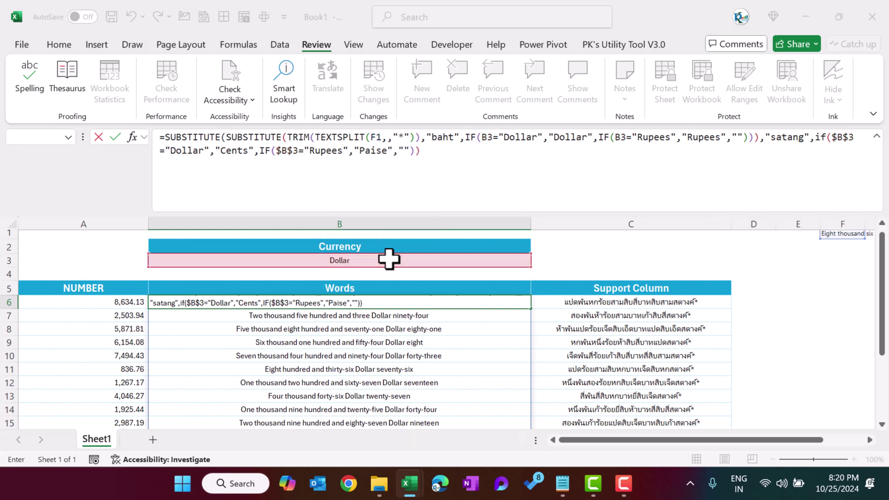
key("Return")
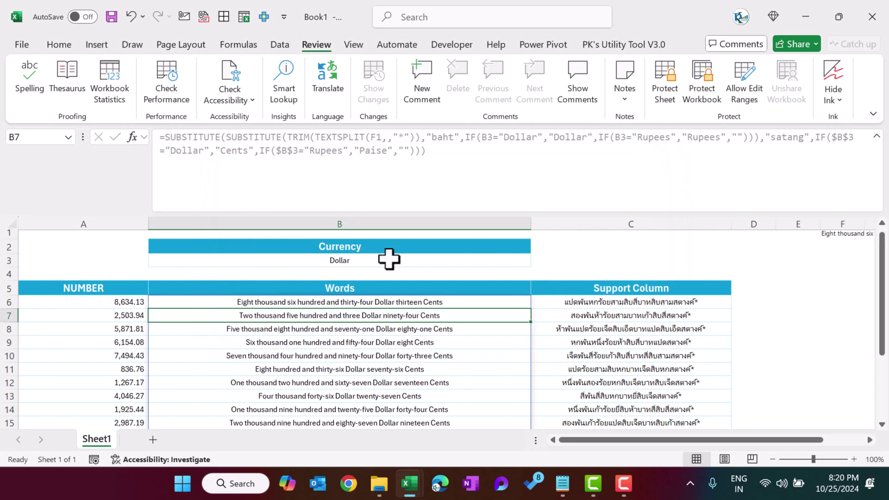
Test the Words column by switching the currency in B3 to Rupees and to None.
left_click(411, 262)
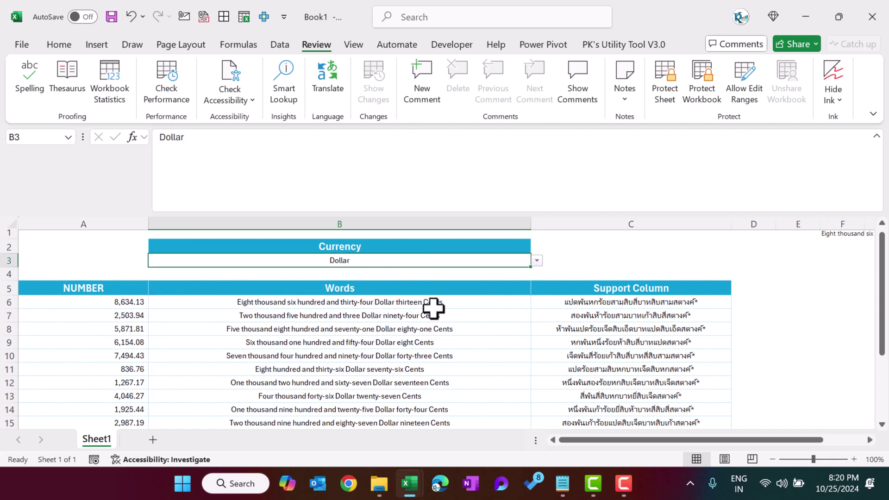
left_click(537, 261)
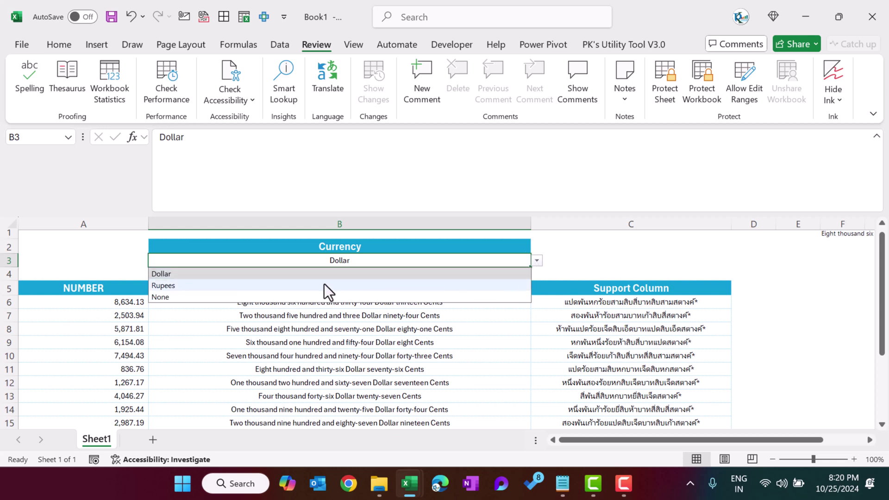
left_click(304, 286)
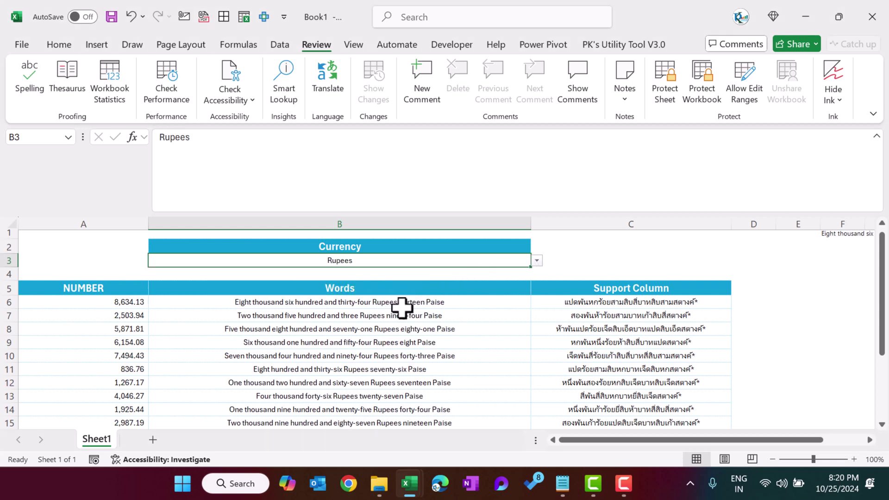
left_click(537, 260)
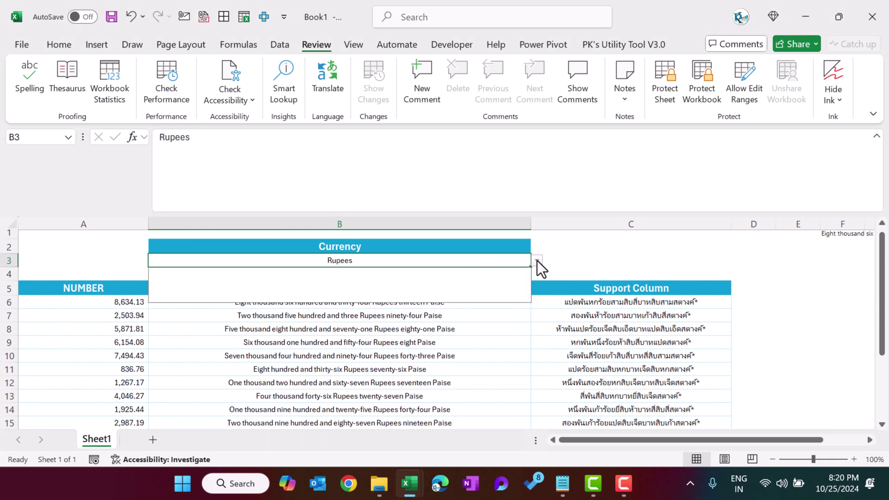
left_click(310, 298)
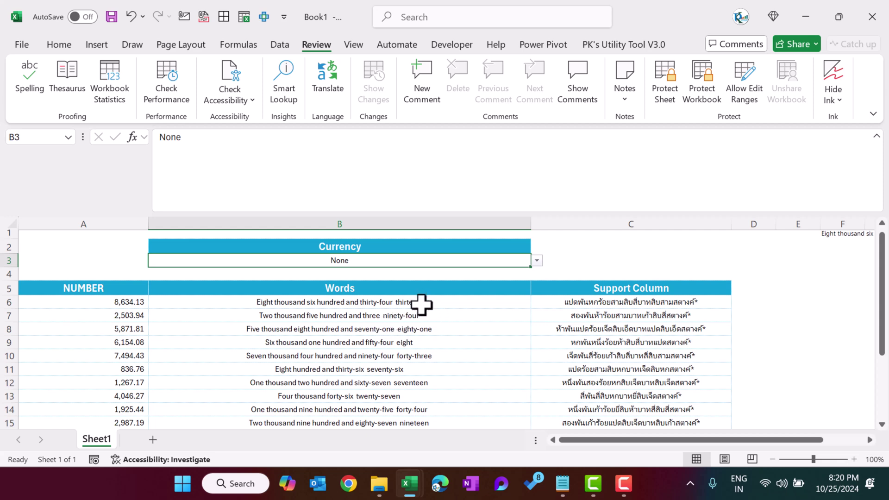
left_click(306, 316)
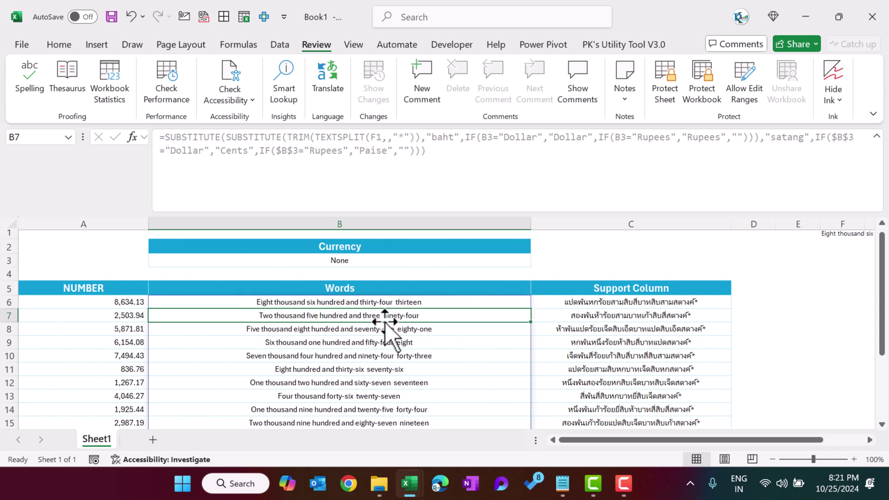
Wrap B6's formula in a third SUBSTITUTE that replaces a double space with " point ".
left_click(402, 303)
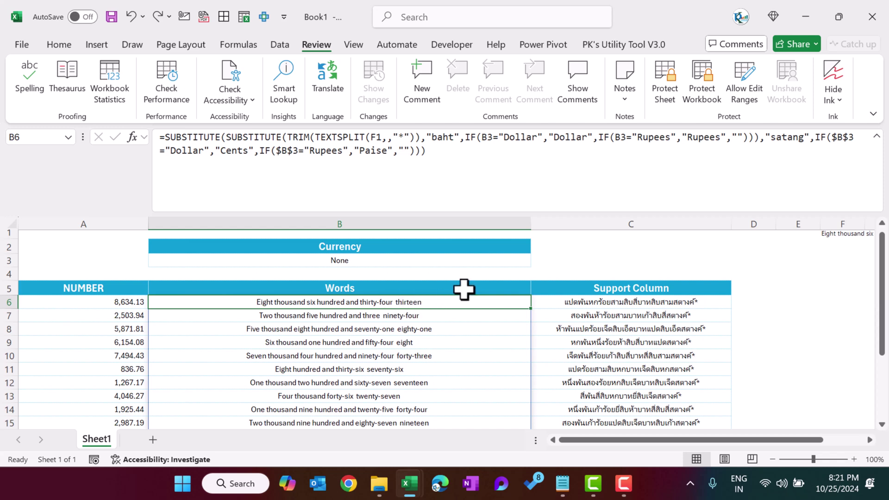
left_click(168, 141)
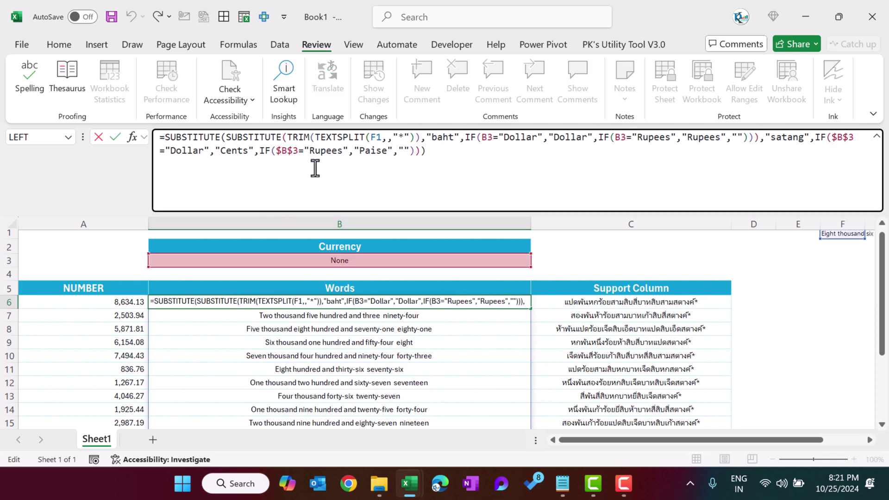
type("sub")
key("Tab")
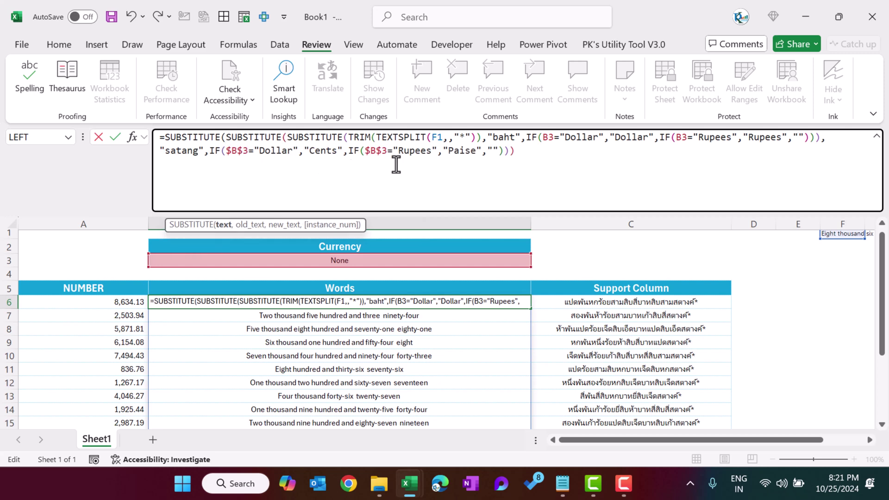
type(",")
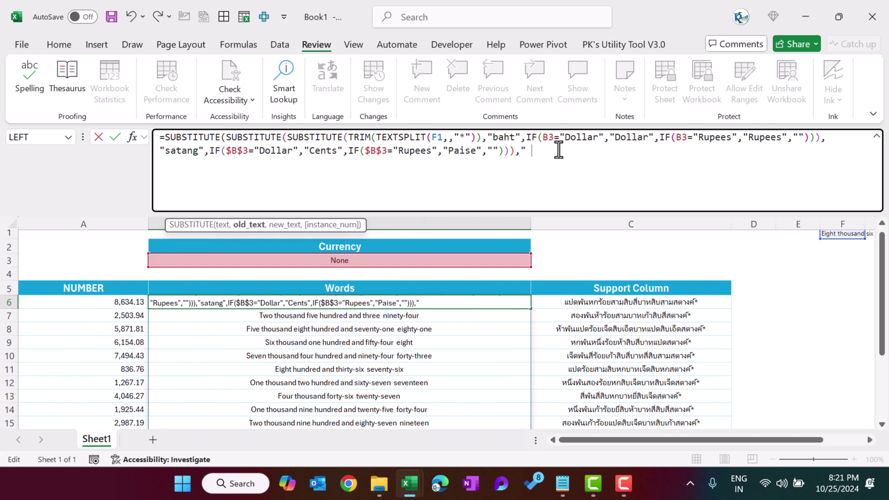
type("\"  \",")
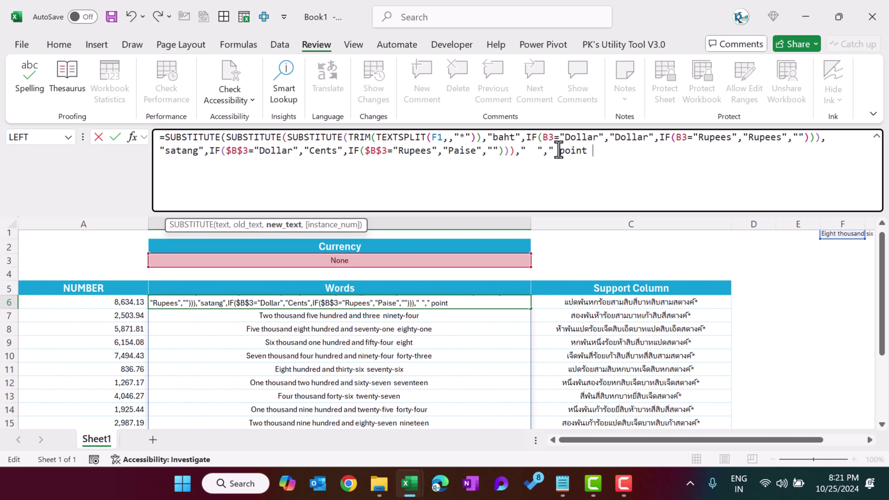
type("\" point \")")
key("Return")
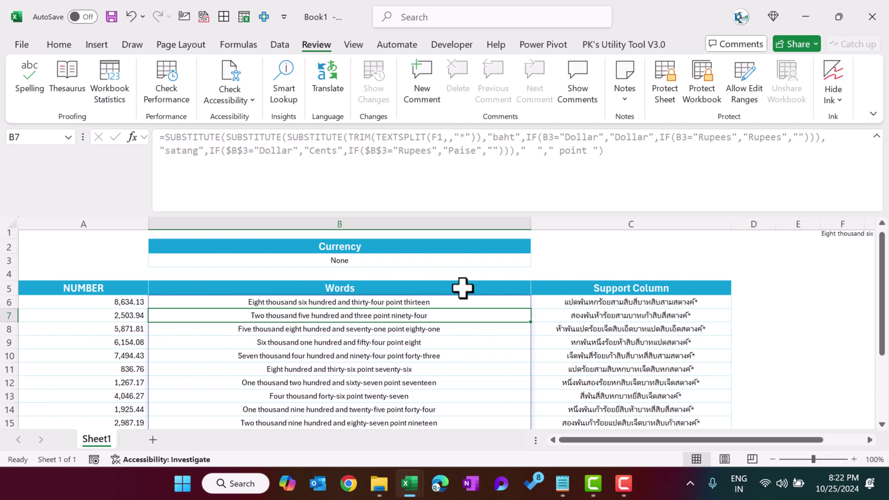
Set the currency in B3 to Dollar and collapse the expanded formula area.
left_click(448, 260)
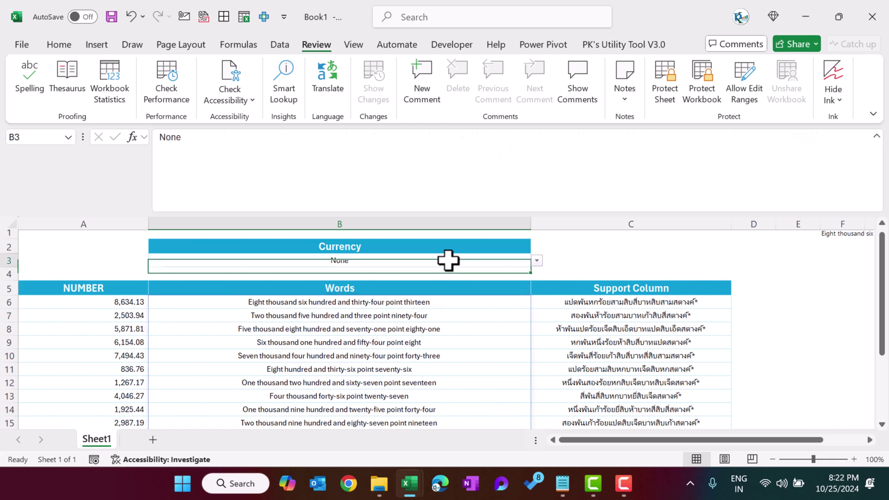
left_click(537, 261)
left_click(256, 273)
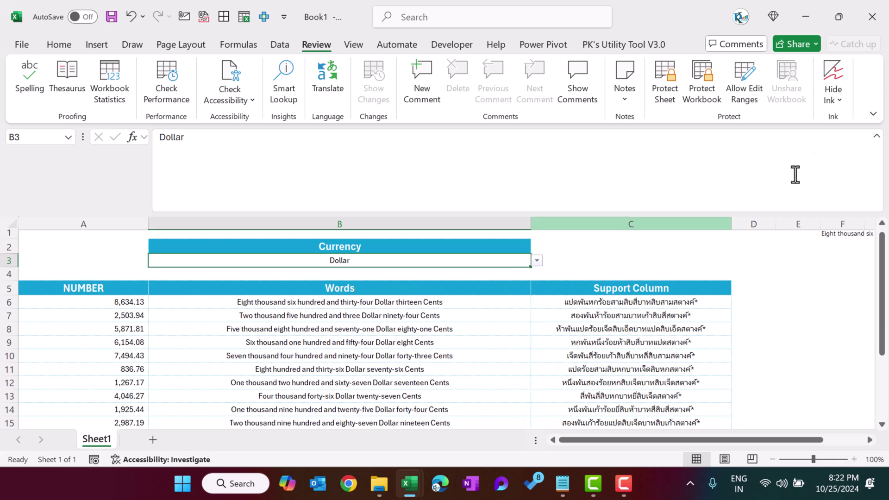
left_click(876, 136)
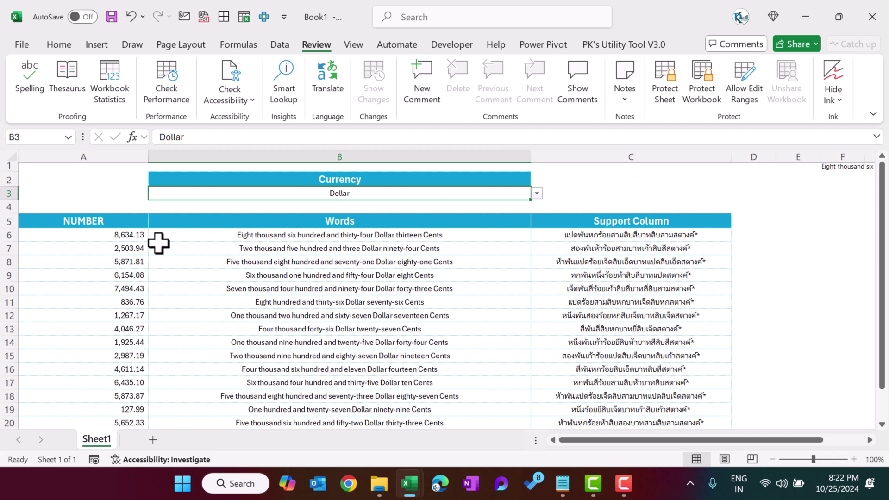
left_click(125, 235)
left_click_drag(620, 233, 632, 372)
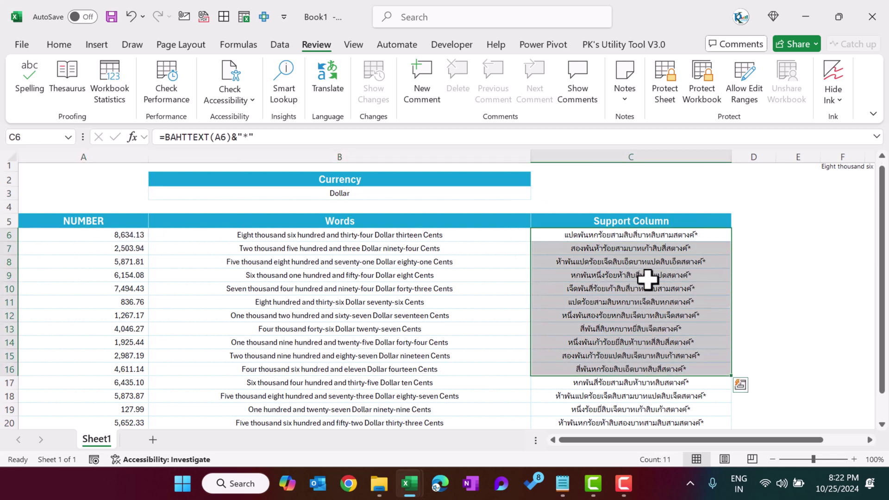
left_click(120, 235)
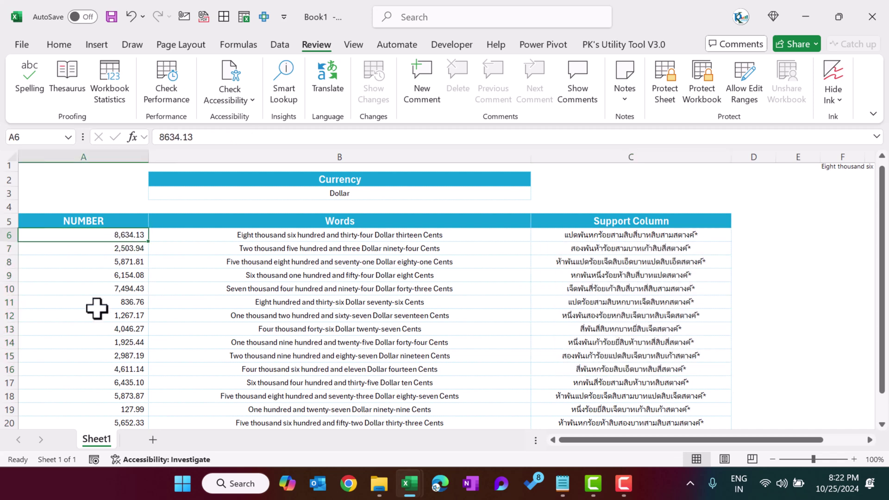
Fill the NUMBER cells A6:A20 with the formula =RANDBETWEEN(200,500).
type("=ra")
key("Down")
key("Down")
key("Down")
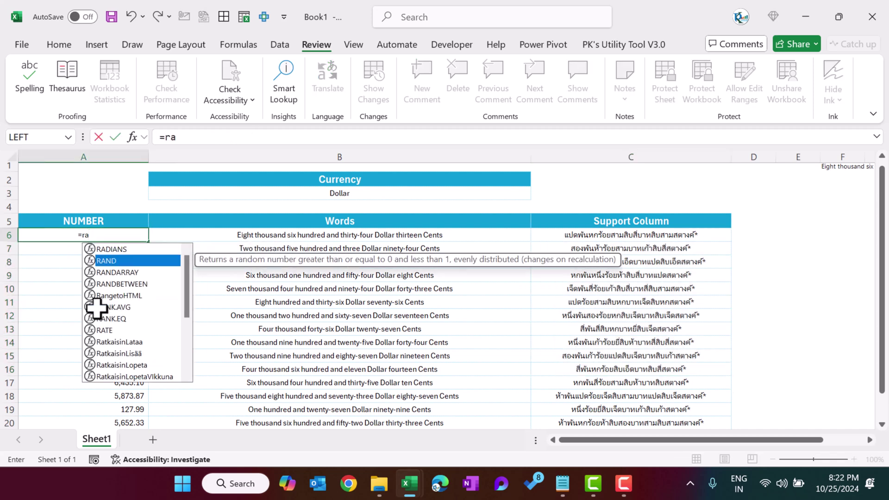
key("Tab")
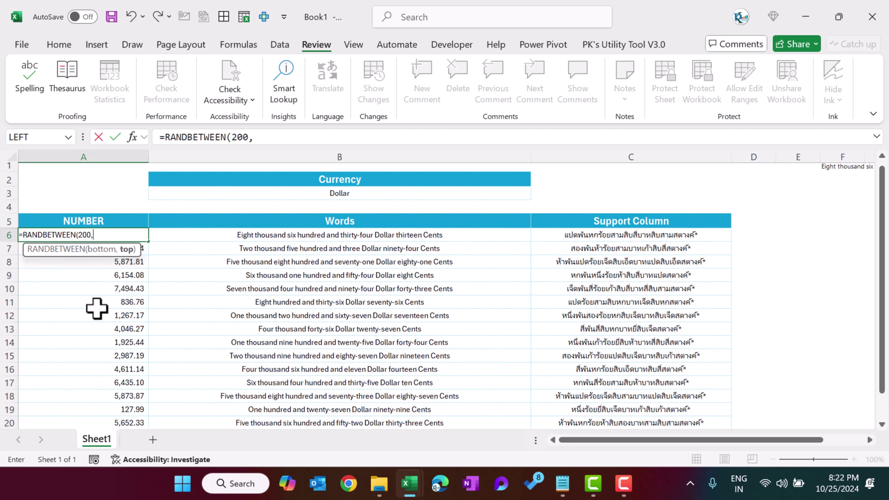
type("200,500)")
key("Return")
key("Up")
key("ctrl+shift+Down")
key("ctrl+d")
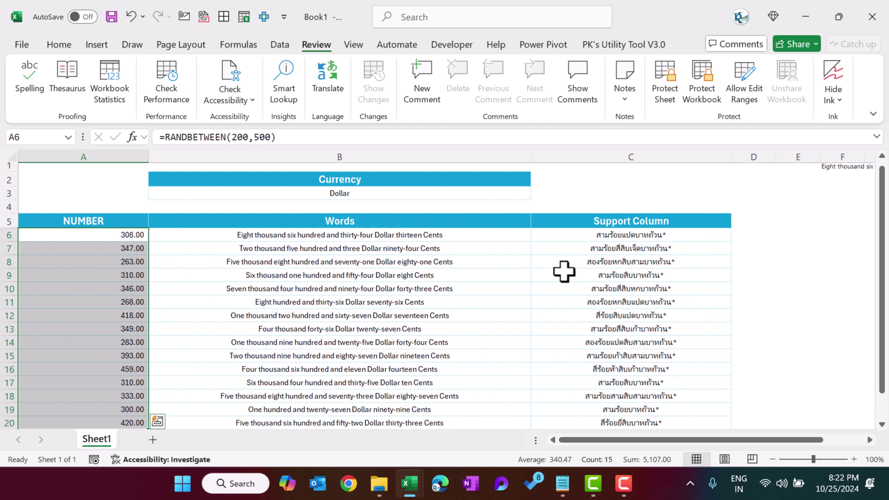
Translate the Support Column texts C6:C20 into English with the Translator and paste the result over F1.
left_click(618, 238)
key("ctrl+shift+Down")
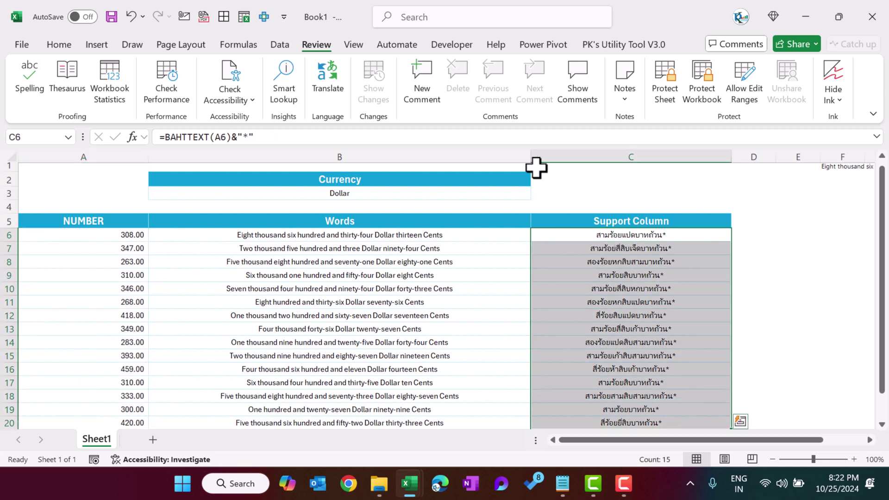
left_click(326, 63)
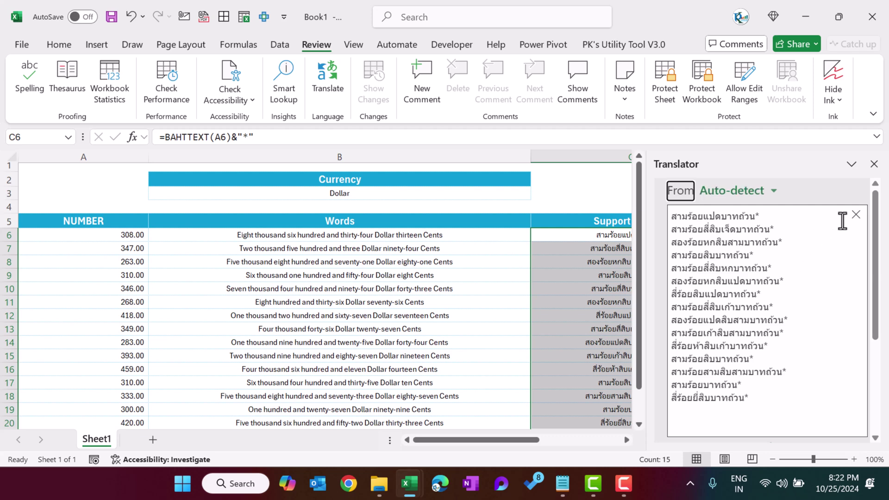
scroll(829, 301, "down", 10)
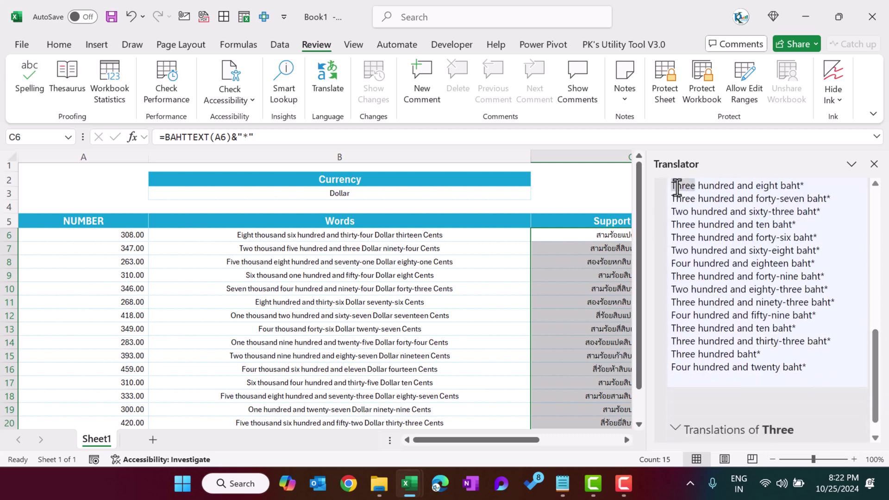
left_click_drag(672, 186, 843, 375)
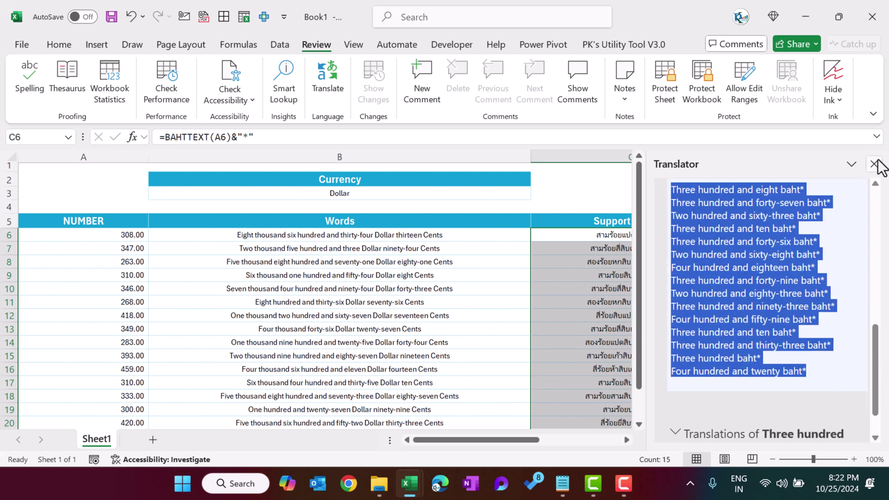
left_click(875, 164)
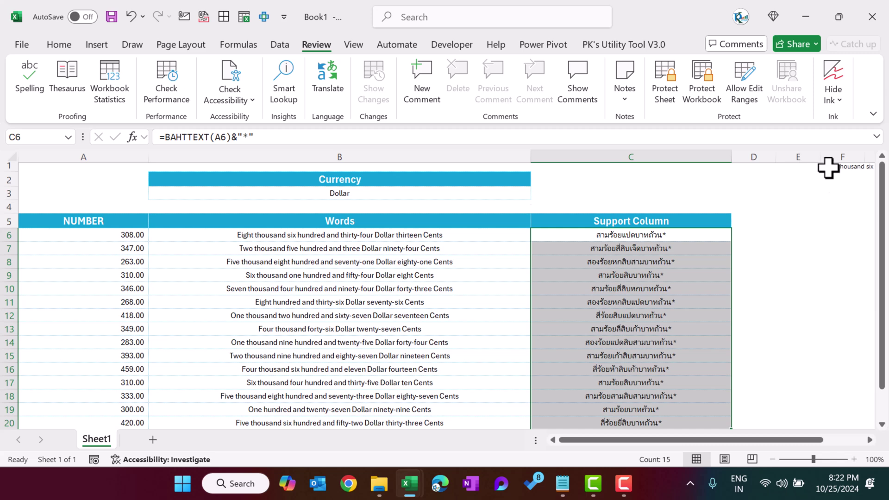
left_click(828, 168)
key("ctrl+v")
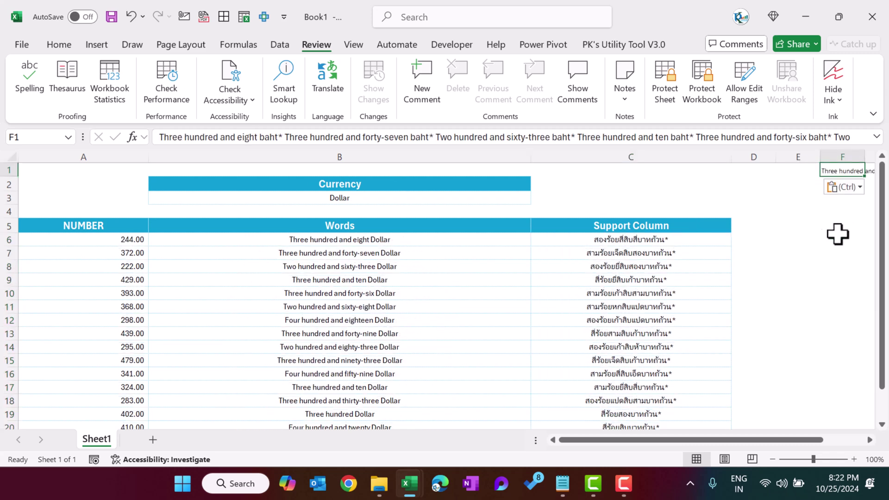
left_click(452, 212)
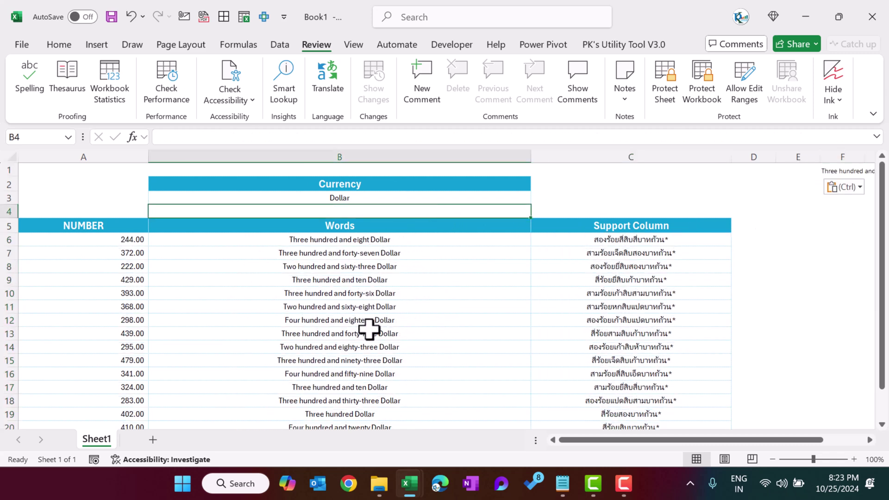
scroll(369, 330, "down", 2)
scroll(369, 330, "up", 2)
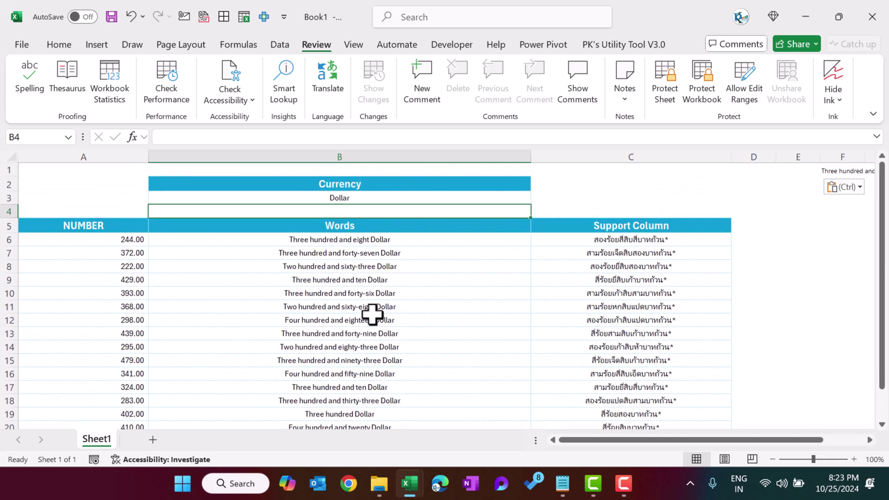
left_click_drag(602, 239, 620, 352)
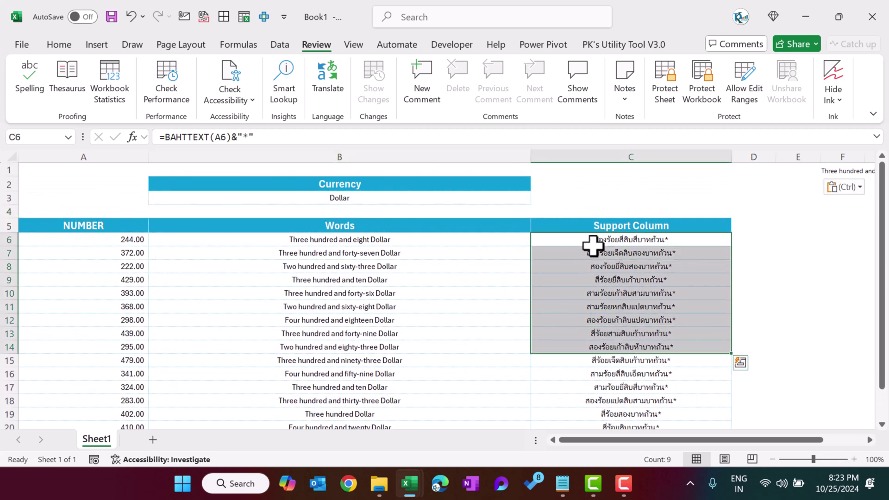
left_click(842, 171)
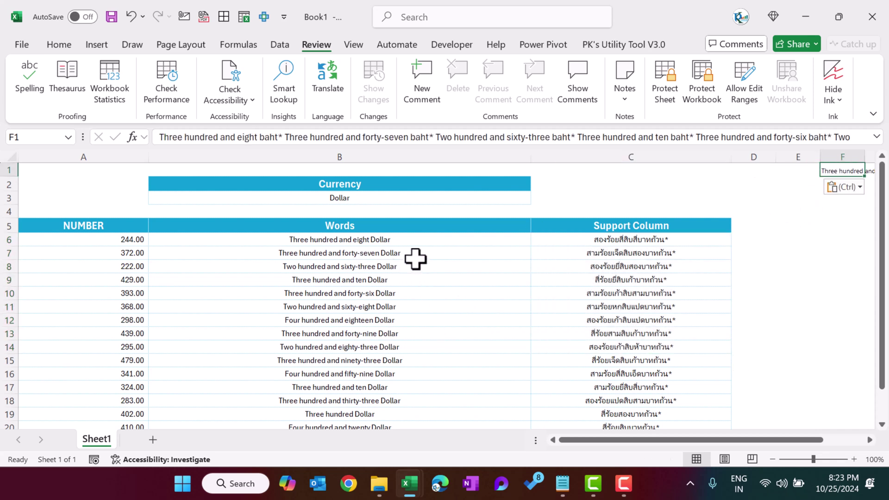
left_click(575, 204)
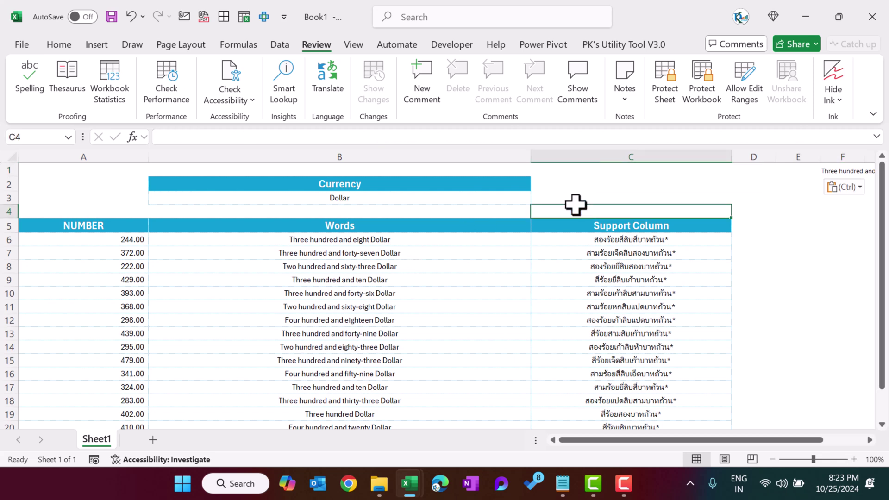
Create a copy of Sheet1 in the same workbook and place the copy after the original sheet.
right_click(95, 442)
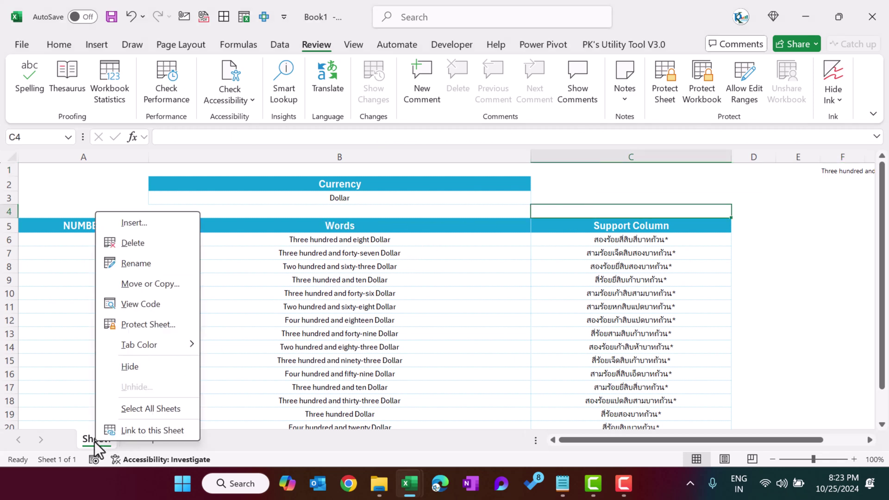
key("alt+e")
key("m")
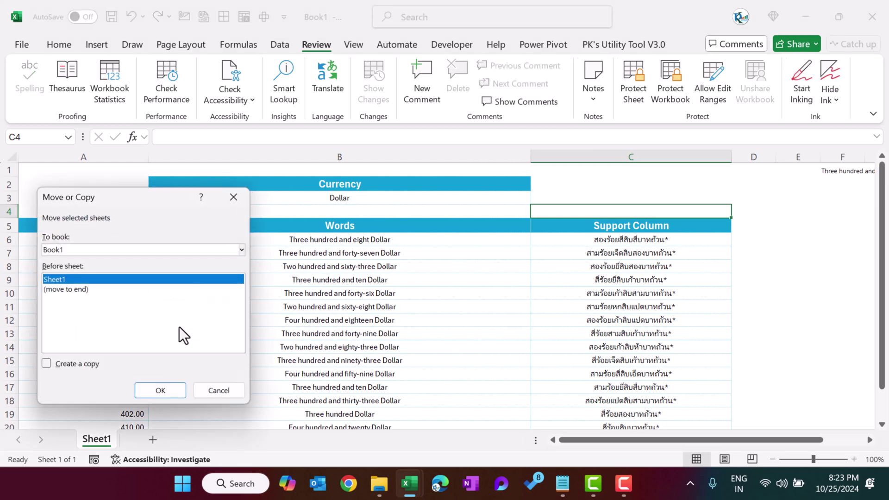
left_click(104, 361)
left_click(157, 386)
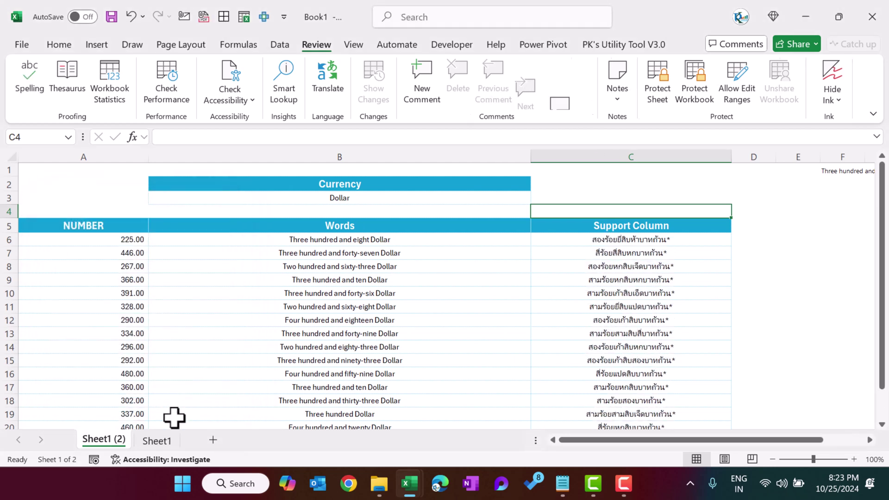
left_click_drag(180, 441, 106, 441)
left_click_drag(203, 443, 201, 441)
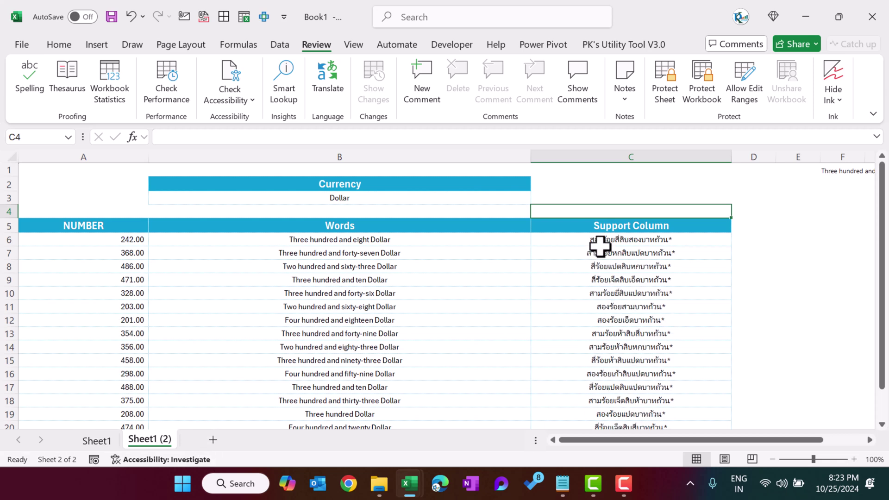
On the copied sheet, clear the translated text in F1 and delete the Support Column.
left_click(843, 171)
key("Delete")
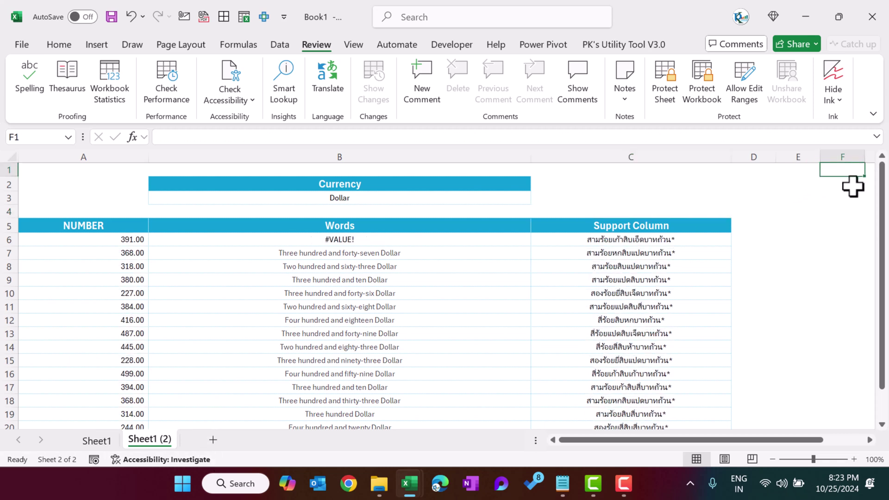
key("Left")
key("Left")
key("Left")
key("ctrl+space")
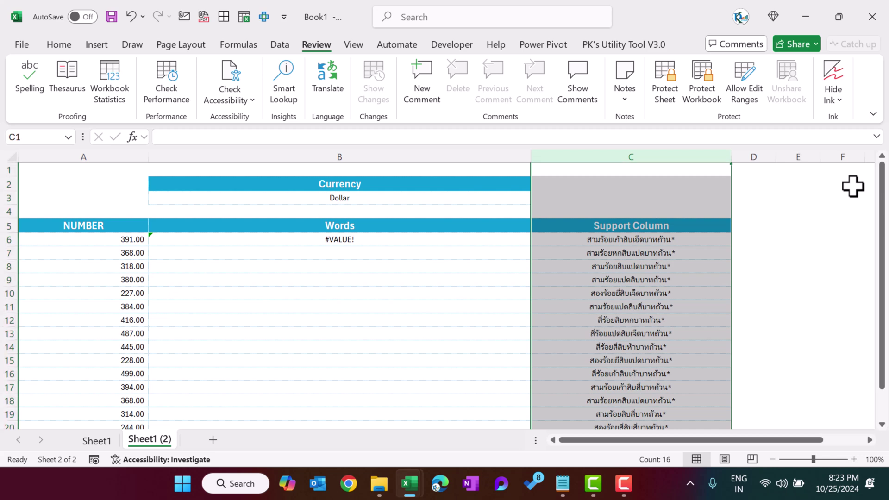
key("ctrl+minus")
Clear the Words formula from B6 on the copied sheet.
key("Down")
key("Down")
key("Left")
key("Left")
key("Down")
key("Down")
key("Down")
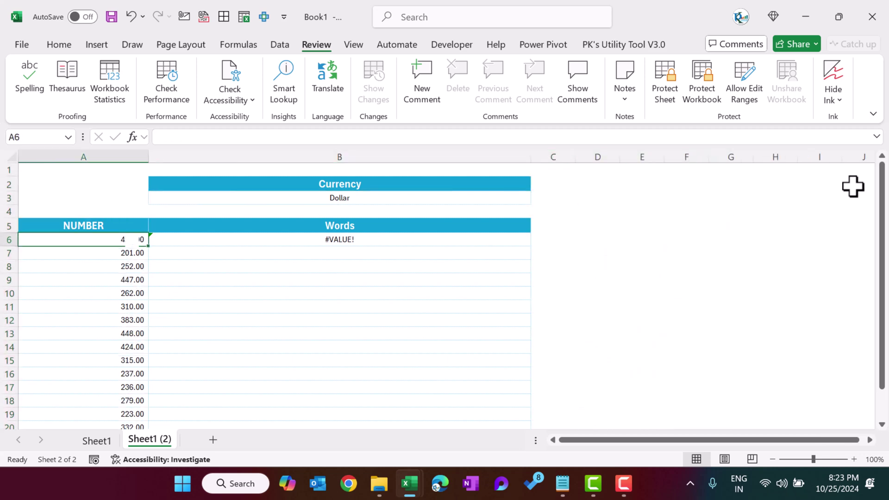
key("Right")
key("Delete")
Replace the RANDBETWEEN formulas in A6:A20 of the copied sheet with their values.
key("Left")
key("ctrl+shift+Down")
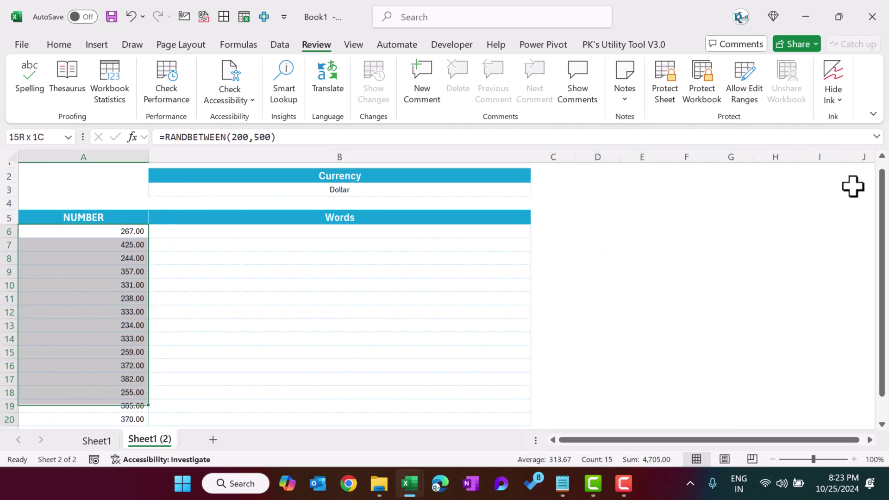
key("ctrl+c")
key("ctrl+shift+v")
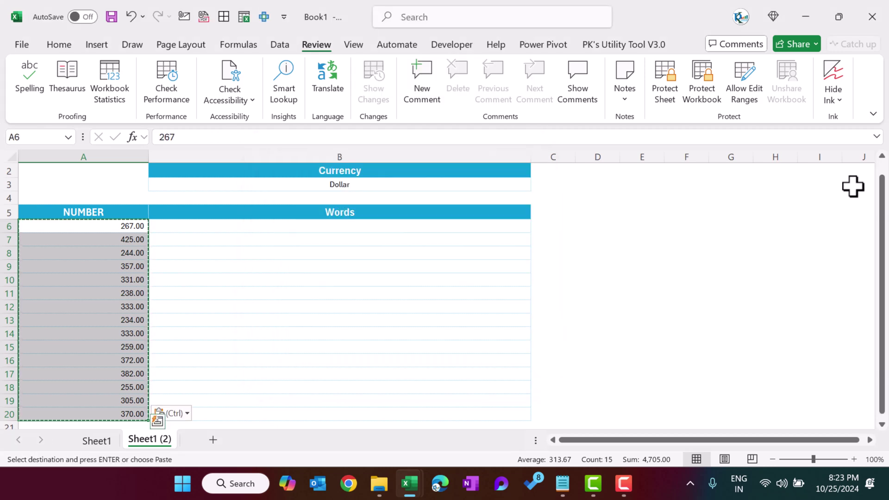
key("Escape")
Enter =BAHTTEXT(A6) in B6 of the copied sheet.
key("Right")
key("Up")
key("Down")
key("Up")
key("Down")
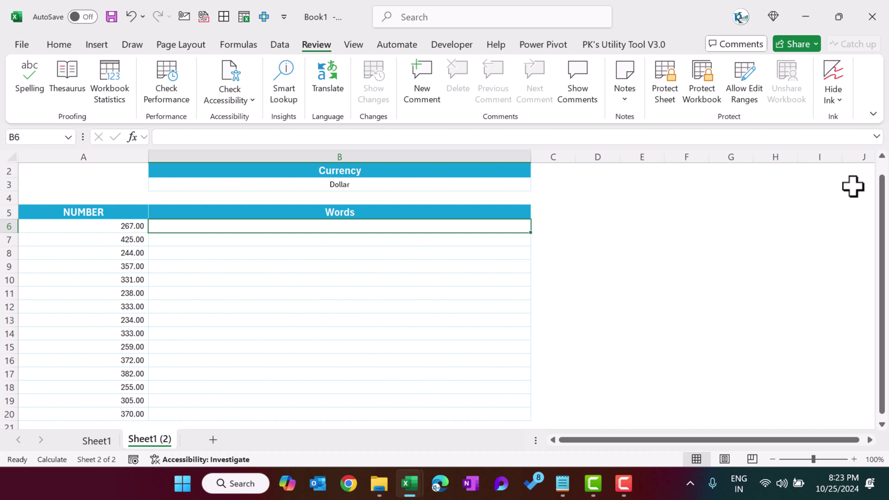
type("=b")
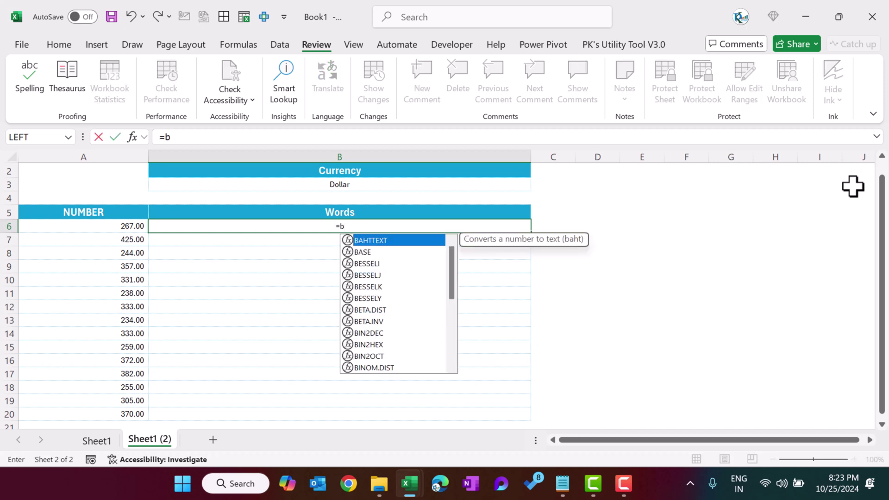
key("Tab")
key("Left")
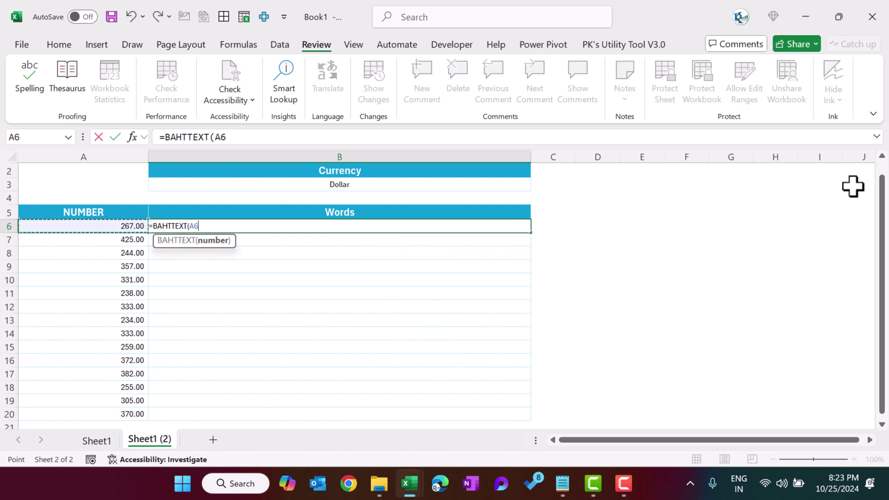
type(")")
key("Return")
key("Up")
key("Up")
key("Down")
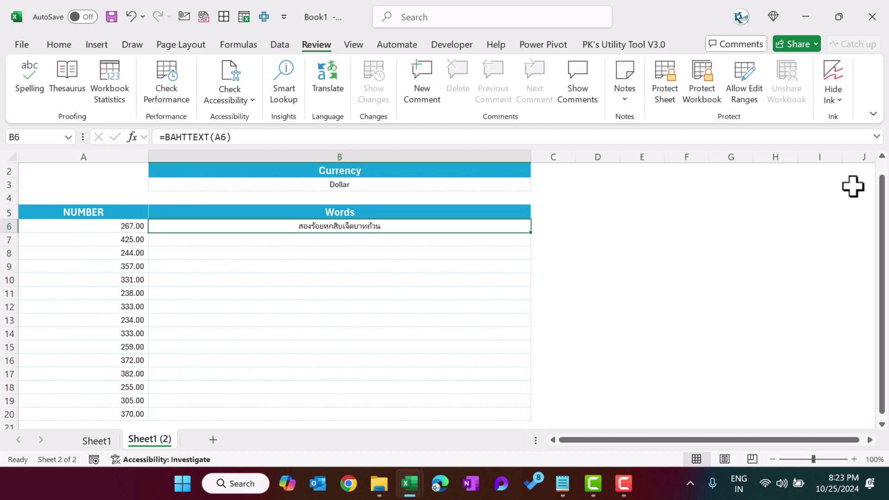
Look at the Words formula in B6 of the original Sheet1, and return to the copied sheet.
scroll(139, 383, "up", 1)
left_click(100, 440)
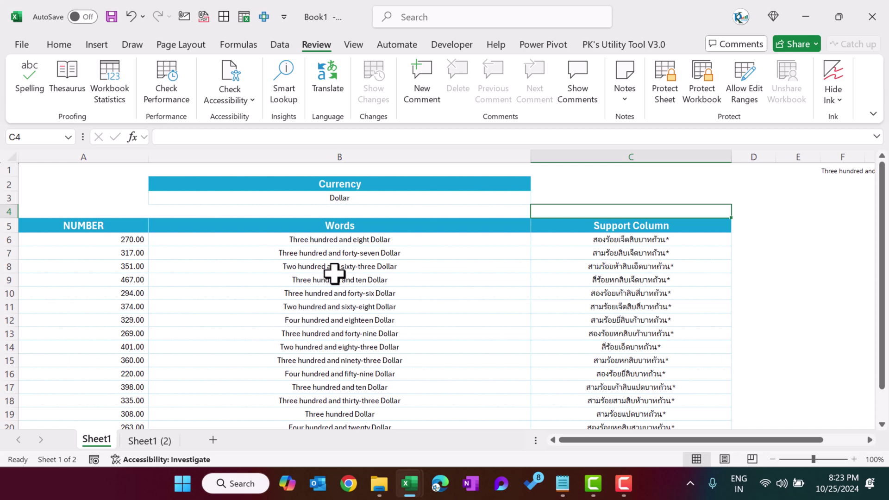
left_click(356, 240)
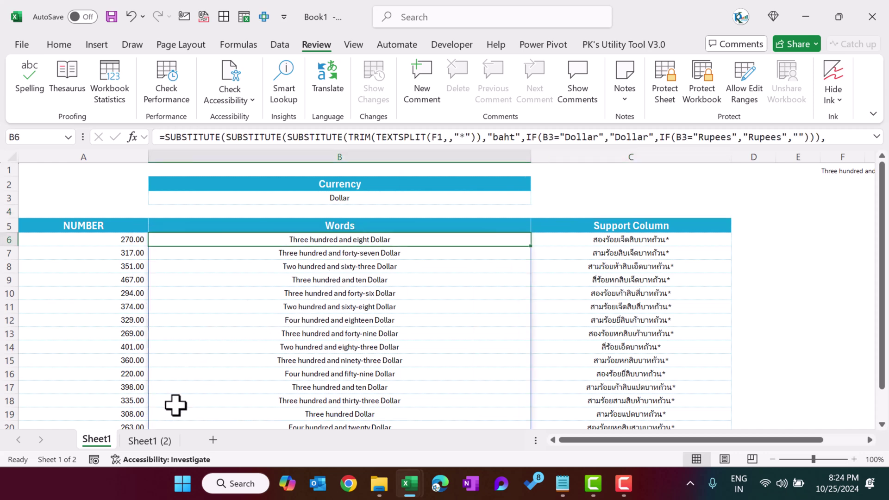
left_click(150, 440)
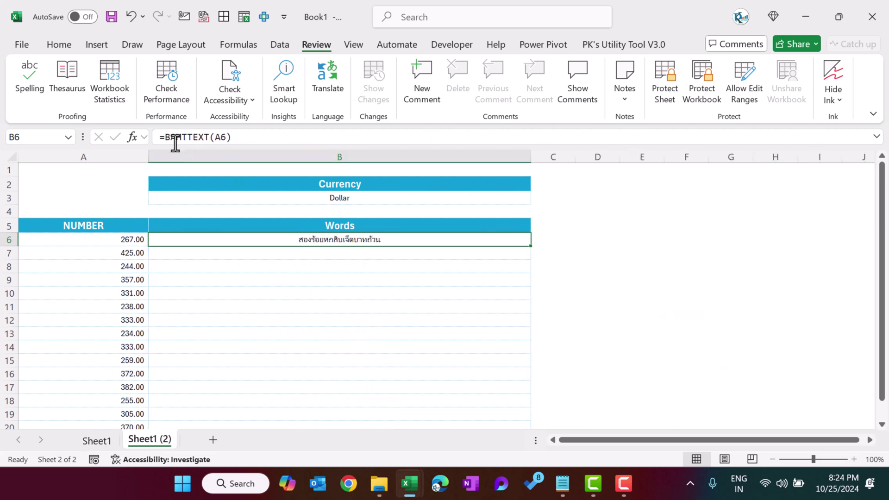
Nest the BAHTTEXT(A6) formula in B6 of the copied sheet as the text argument of a TRANSLATE function.
left_click(163, 136)
type("ta")
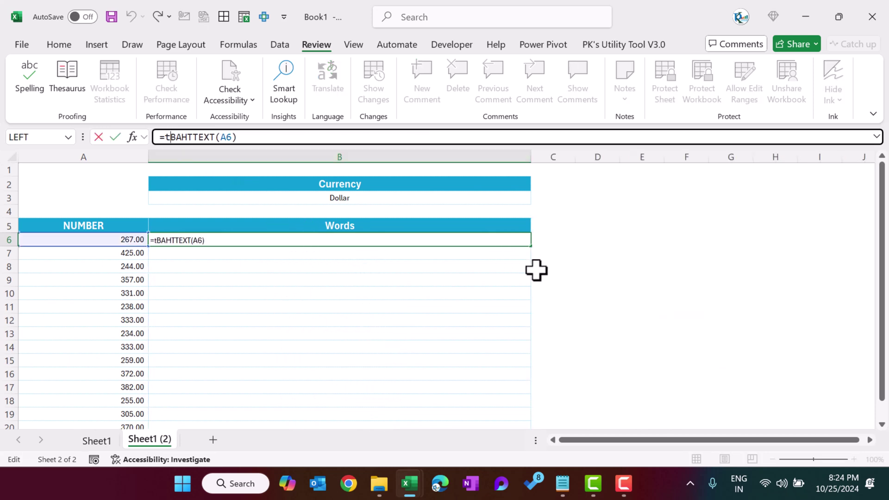
key("BackSpace")
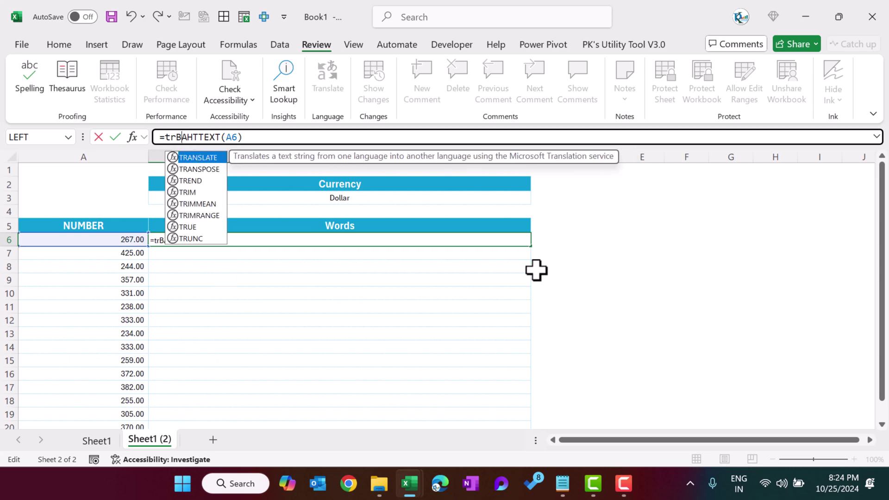
type("ra")
key("Tab")
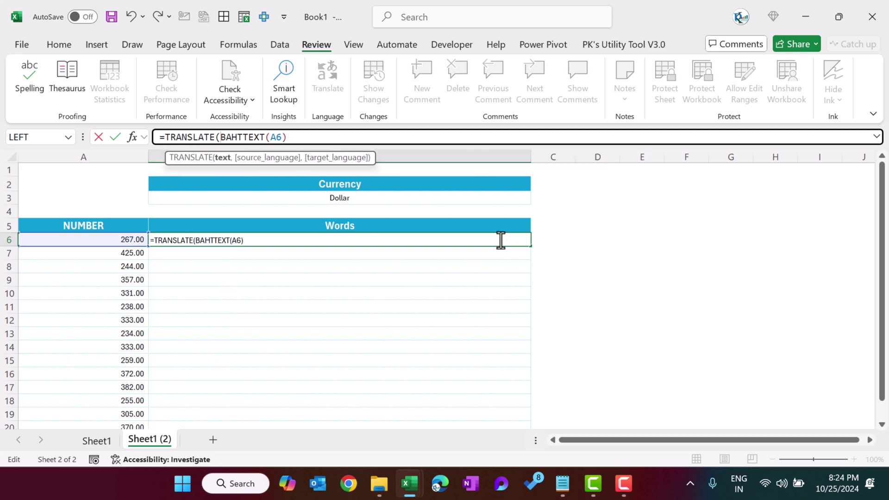
left_click(224, 158)
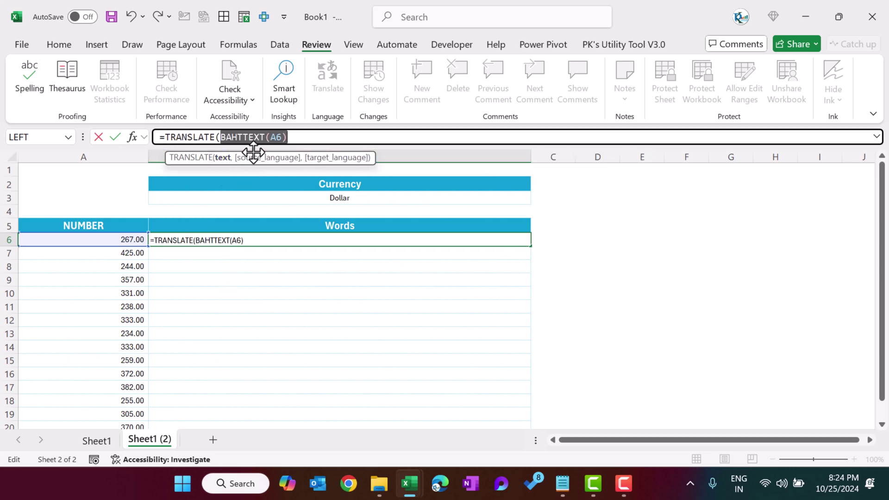
Complete the B6 TRANSLATE formula with source language "th" and target language "en".
left_click(302, 137)
type(",")
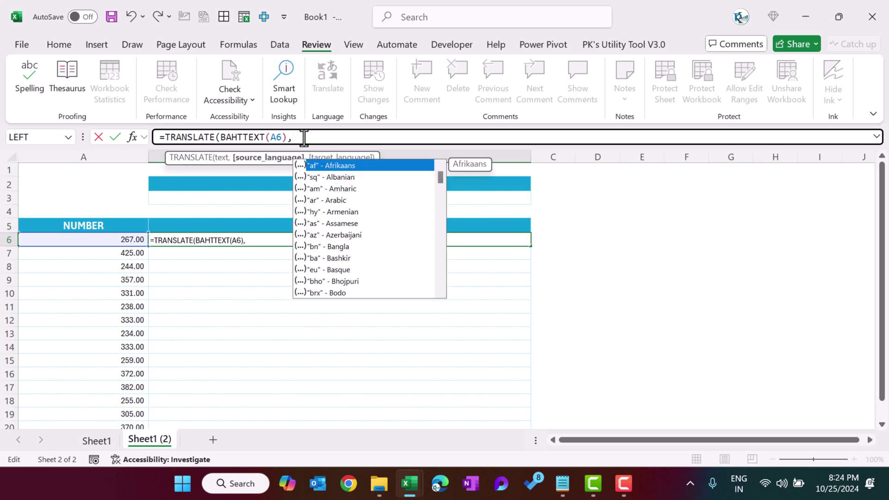
type("\"th")
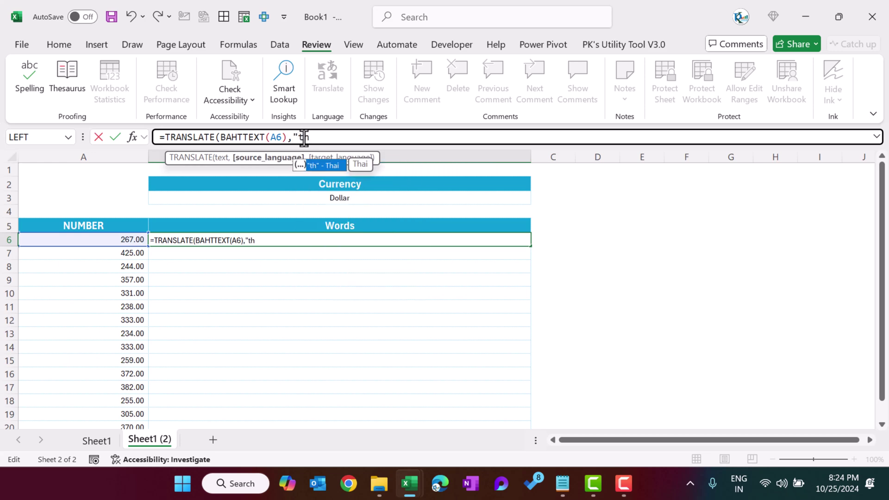
type("\",")
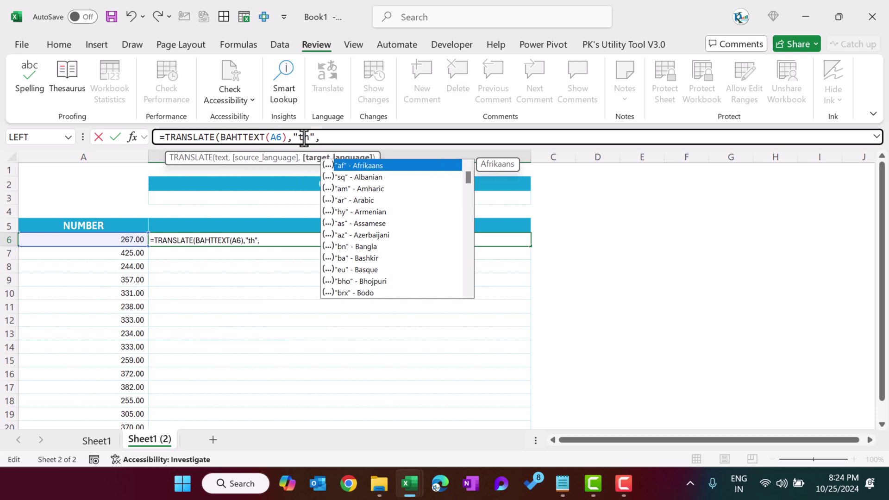
type("\"en\")")
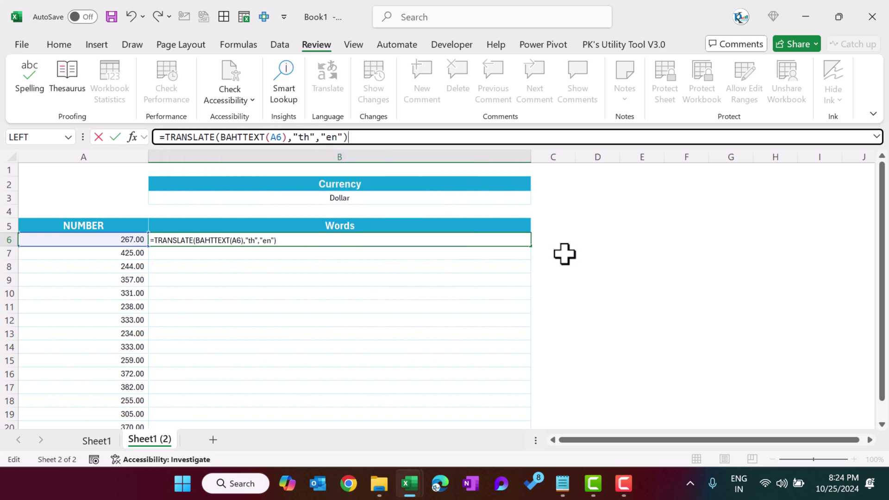
key("Return")
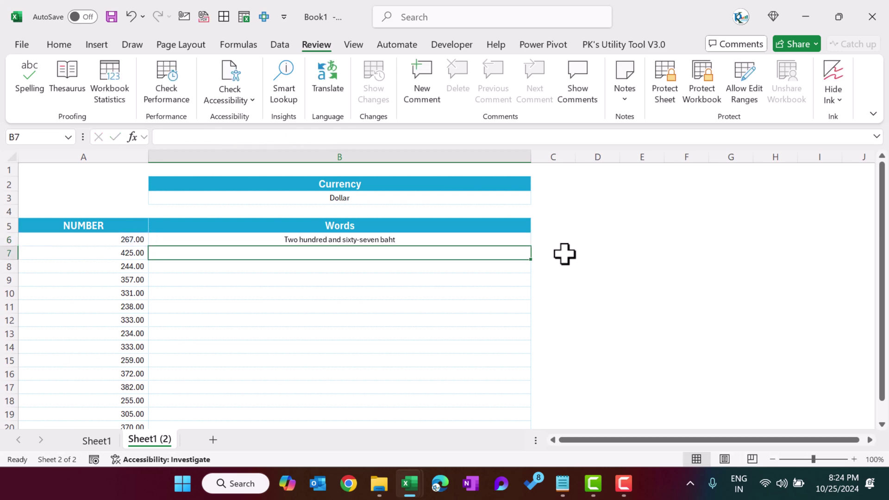
key("Up")
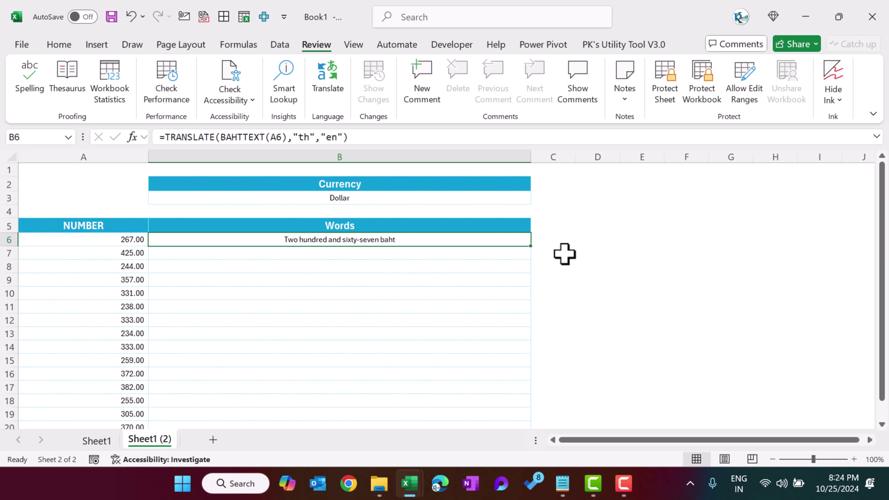
Enter =RANDBETWEEN(20000,40000)/100 in A6 of the copied sheet.
left_click(125, 238)
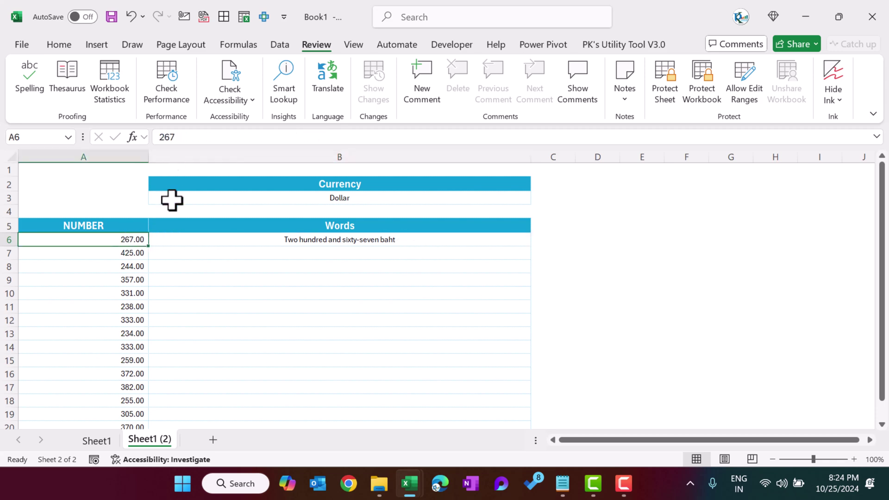
type("=ra")
key("Down")
key("Down")
key("Down")
key("Tab")
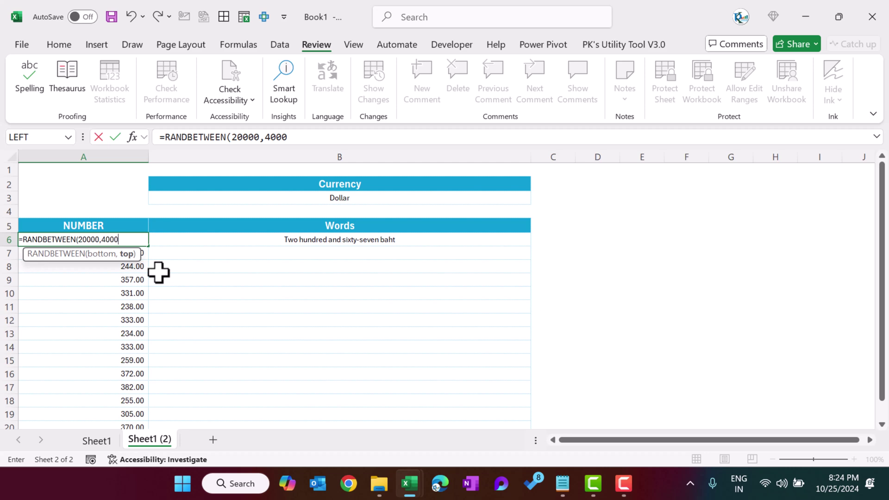
type("20000,40000)/.")
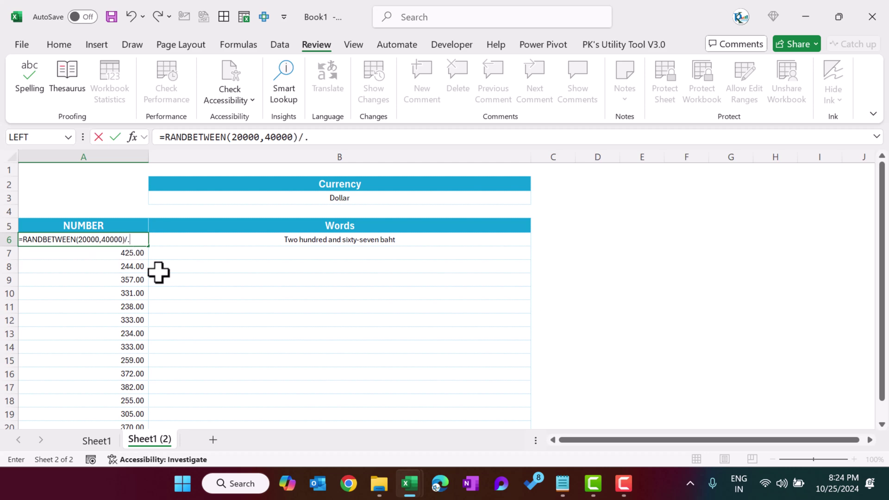
key("BackSpace")
type("100")
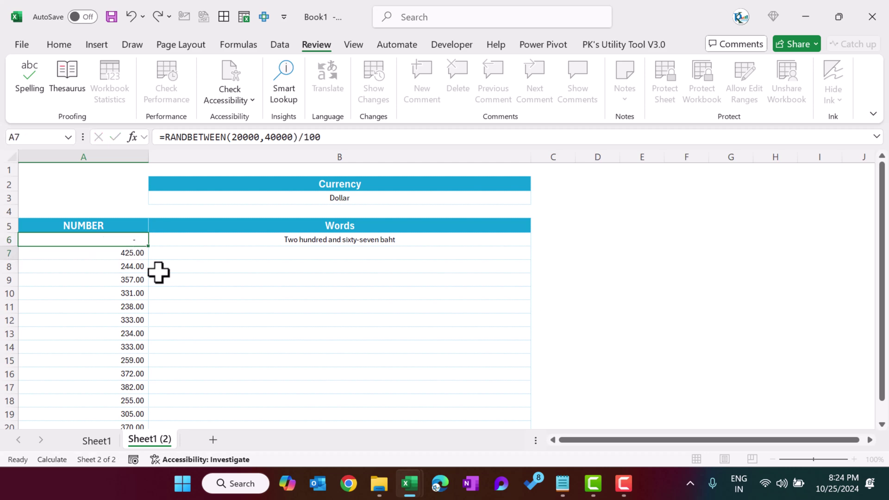
key("Return")
Fill the RANDBETWEEN formula from A6 down through A20 and recalculate the sheet.
key("Up")
key("ctrl+shift+Down")
key("ctrl+d")
key("Up")
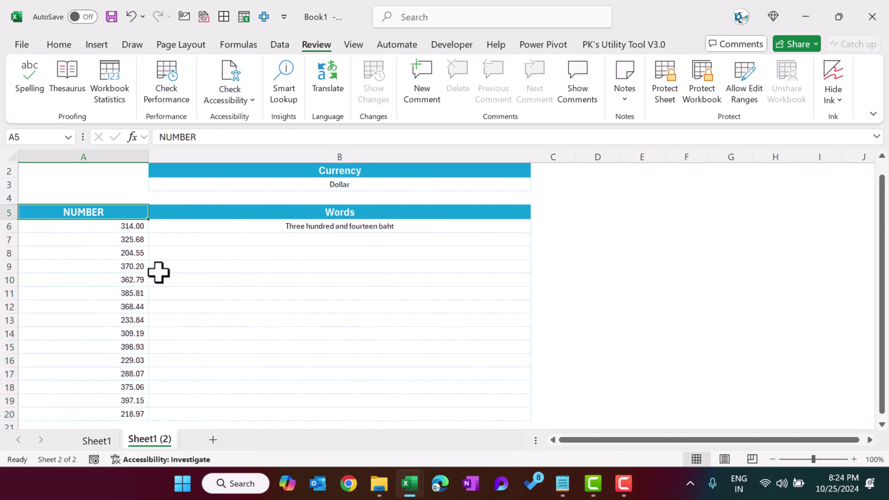
scroll(433, 327, "up", 1)
key("Down")
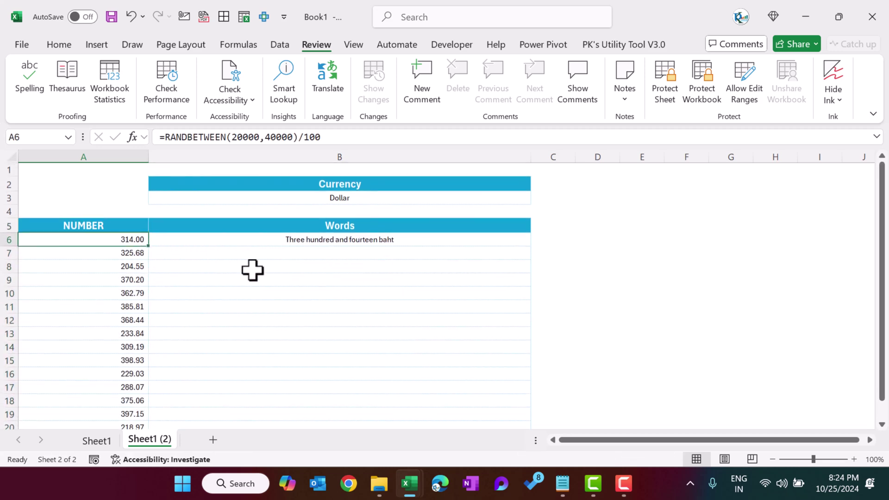
left_click(622, 277)
key("F9")
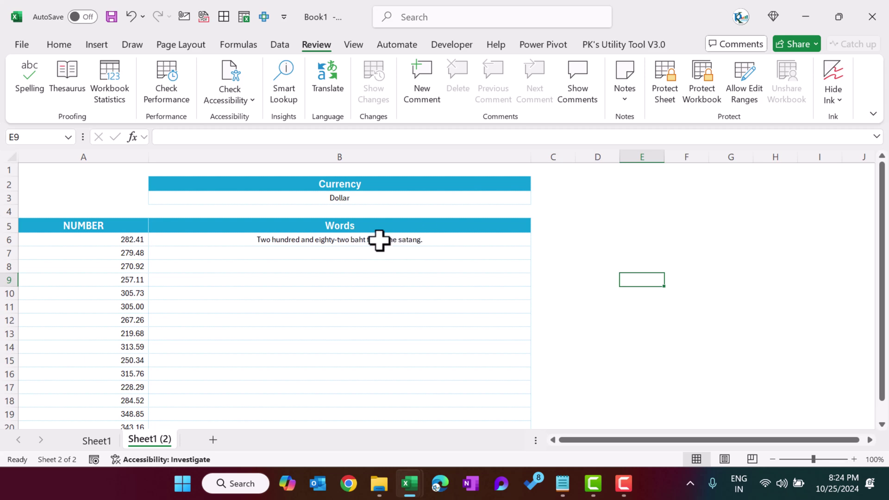
Copy the full nested SUBSTITUTE formula text from B6 of Sheet1 into B6 of the copied sheet.
left_click(97, 441)
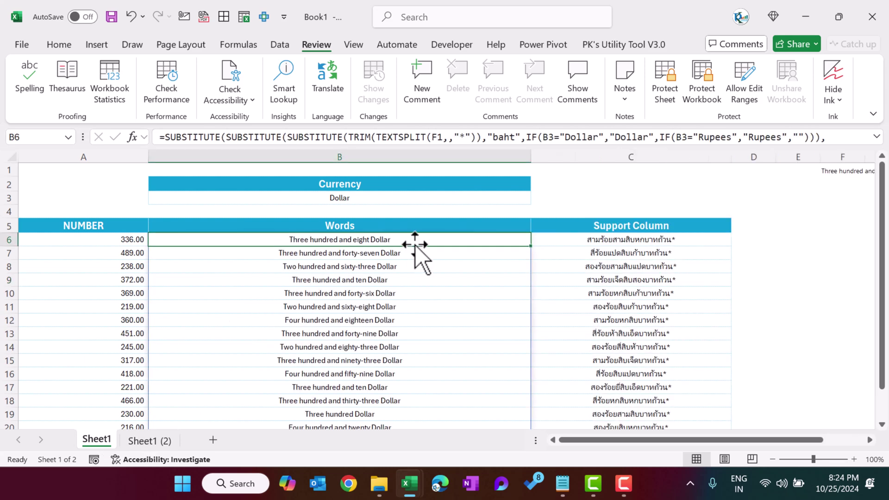
left_click(877, 137)
left_click_drag(604, 152, 130, 143)
key("ctrl+c")
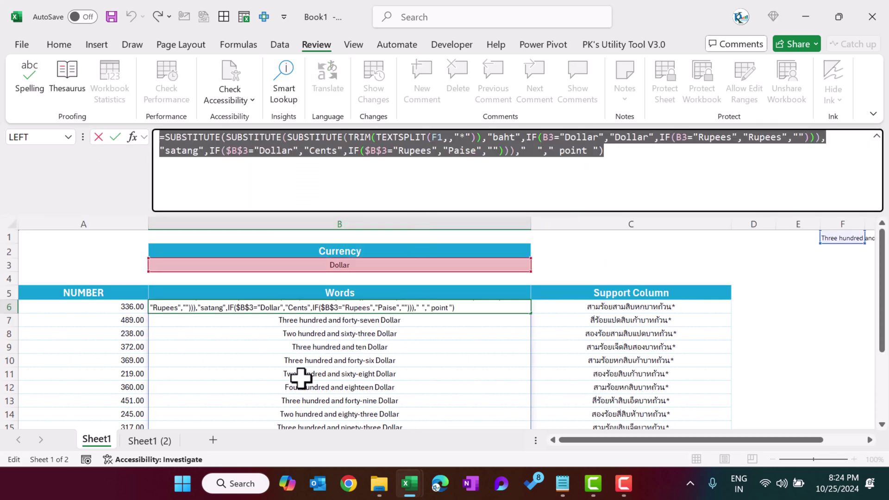
key("Escape")
left_click(149, 441)
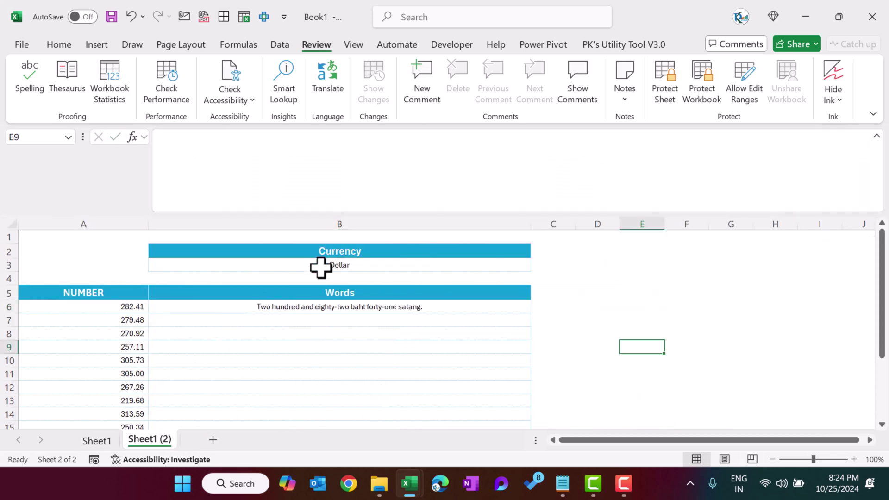
left_click(339, 306)
key("ctrl+v")
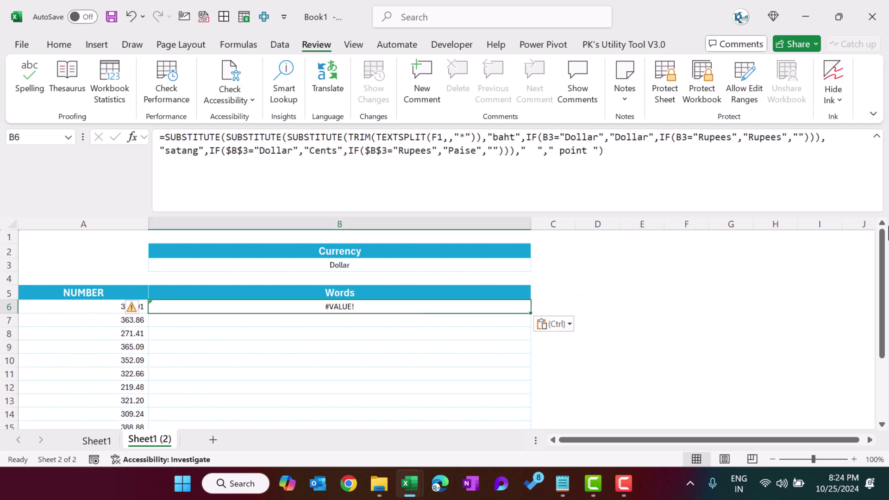
Cut TEXTSPLIT(F1,,"*") out of the TRIM function in the copied sheet's B6 formula.
left_click(877, 138)
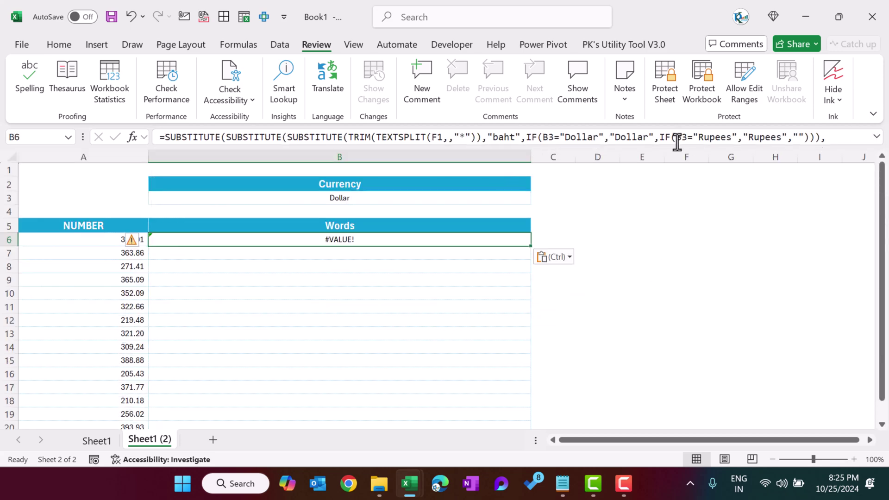
left_click_drag(801, 147, 792, 185)
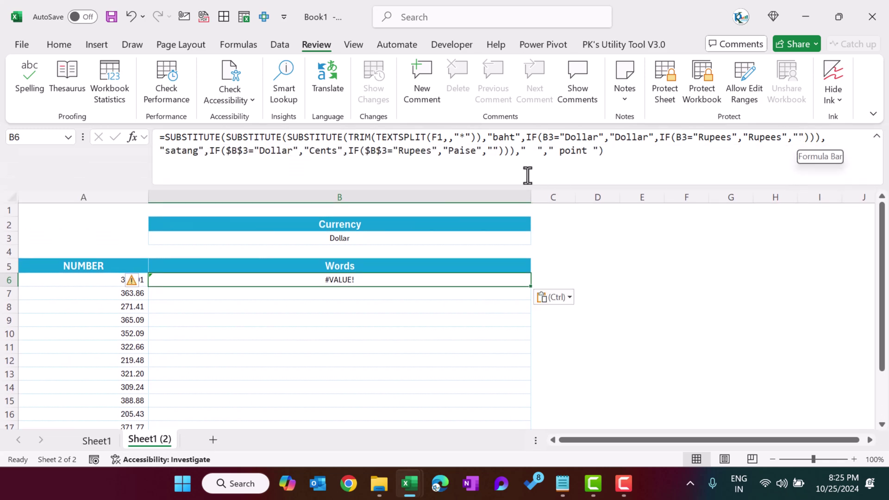
left_click_drag(378, 138, 484, 138)
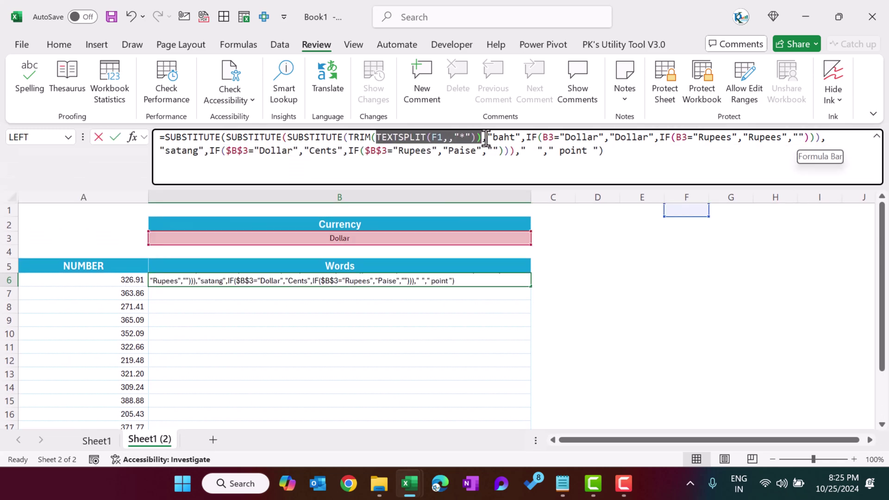
key("ctrl+x")
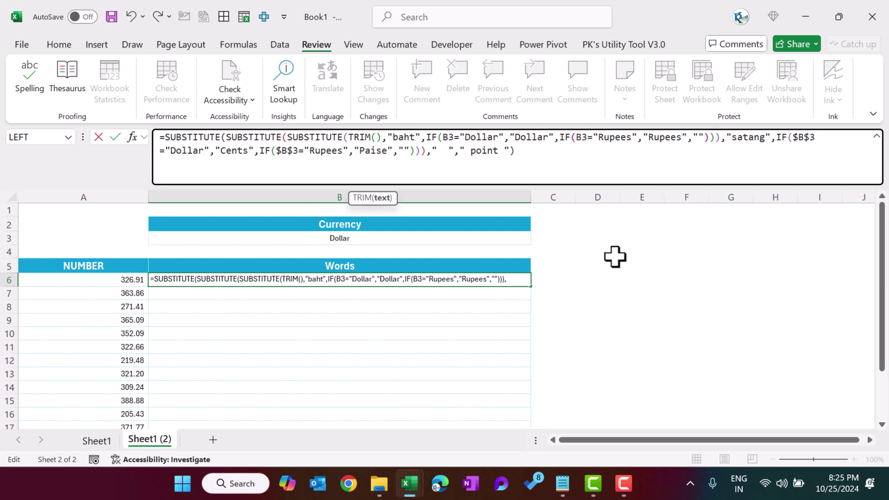
Insert TRANSLATE with BAHTTEXT of A6 as its text argument inside TRIM in the B6 formula.
type("tra")
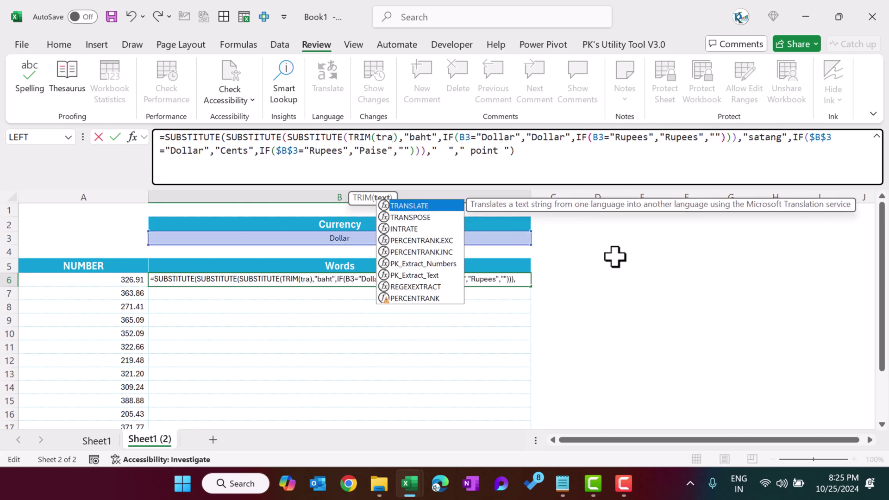
key("Tab")
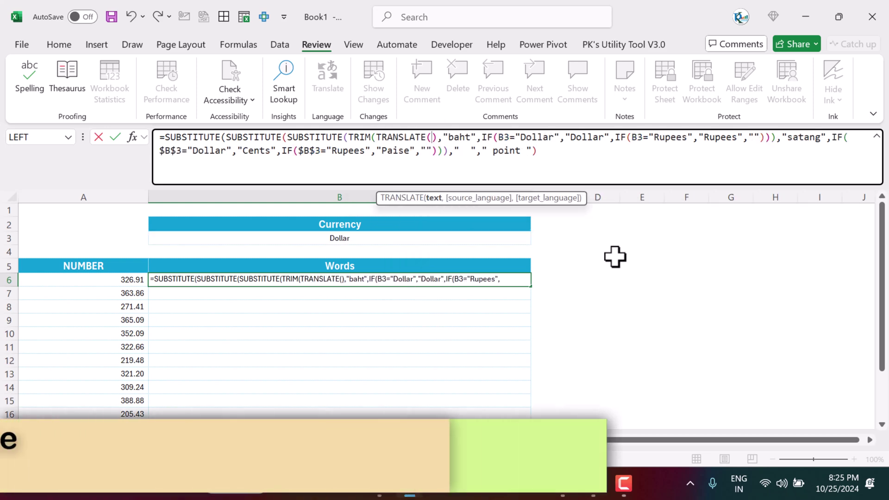
type("b")
key("Tab")
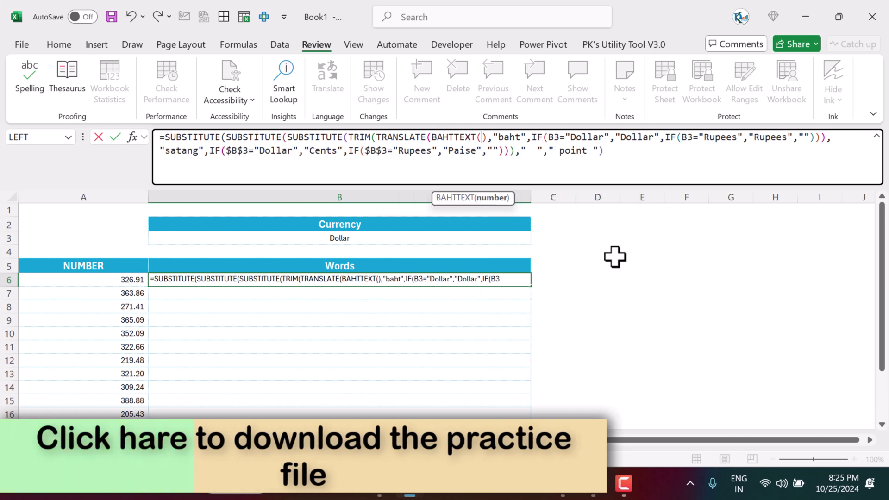
left_click(130, 279)
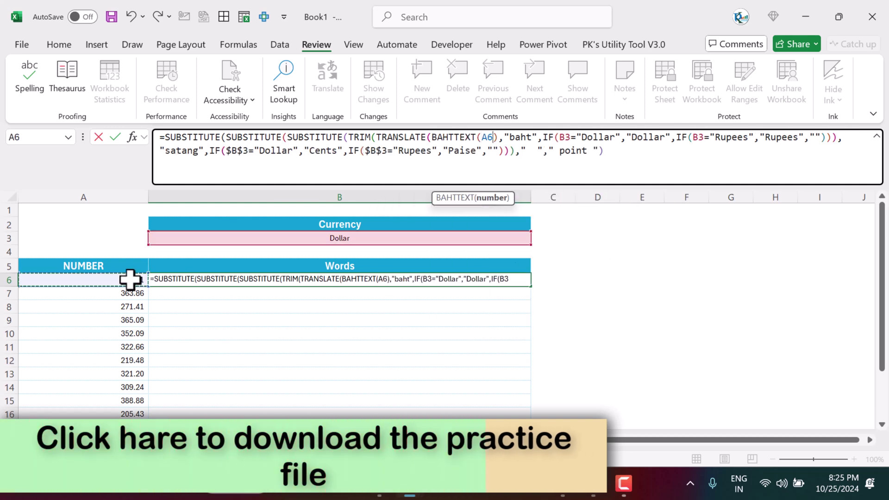
Complete the TRANSLATE function in B6 with source language "th" and target language "en", and enter the formula.
type("),\"")
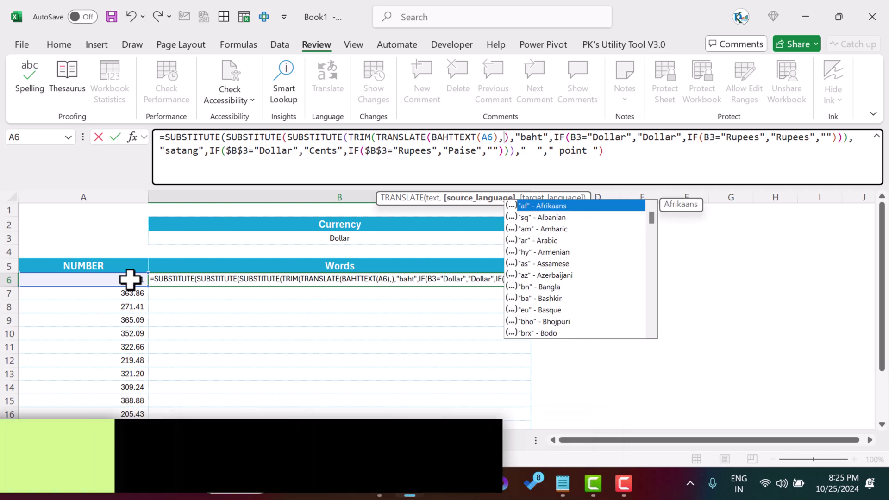
type("th\",\"")
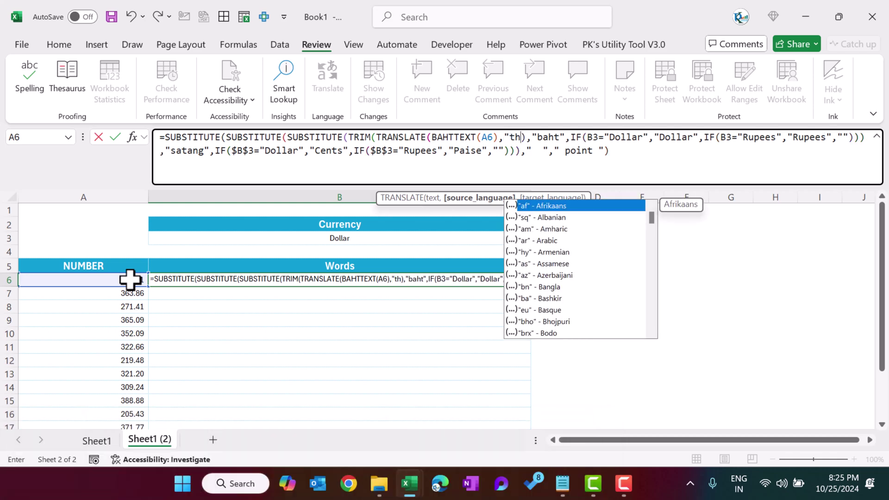
type("En\"")
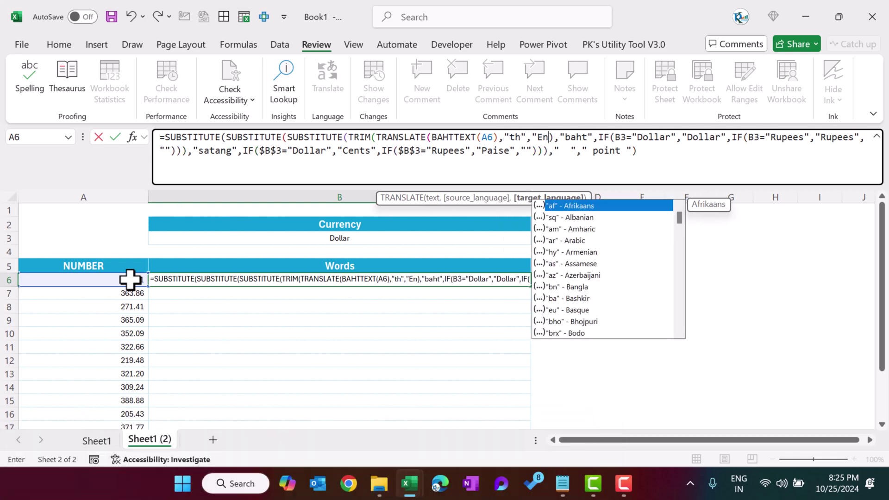
key("BackSpace")
key("BackSpace")
key("BackSpace")
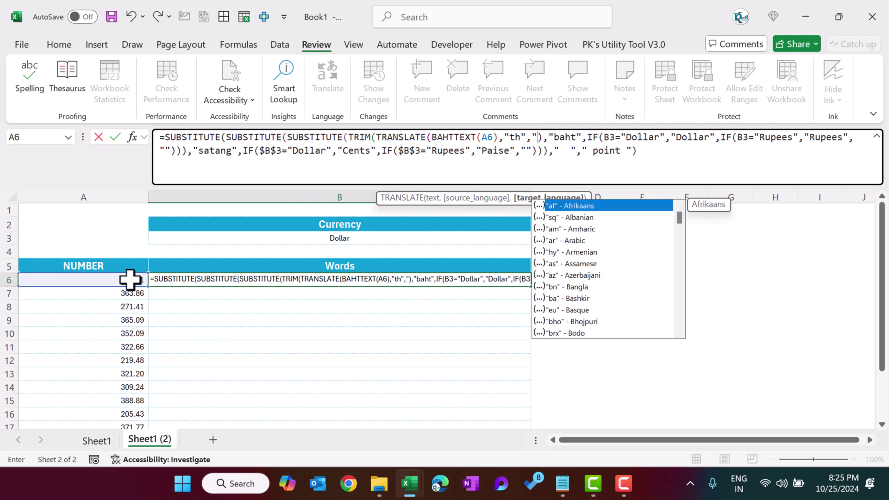
type("en\"")
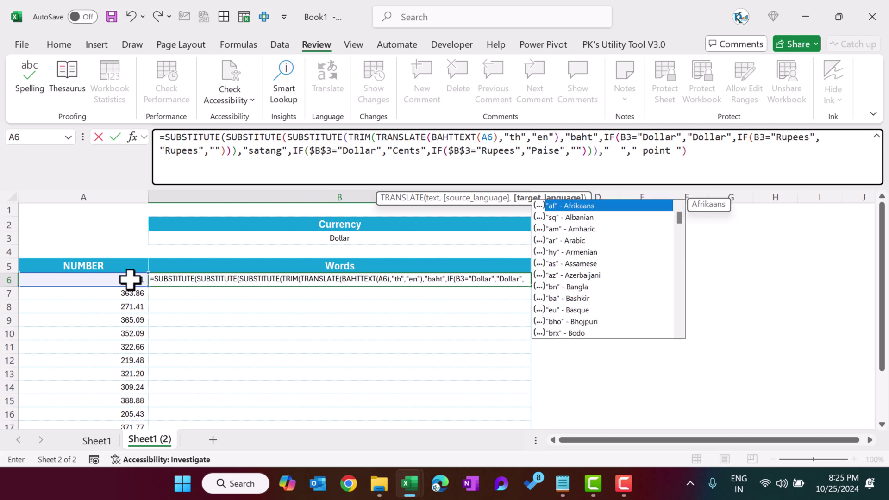
type(")")
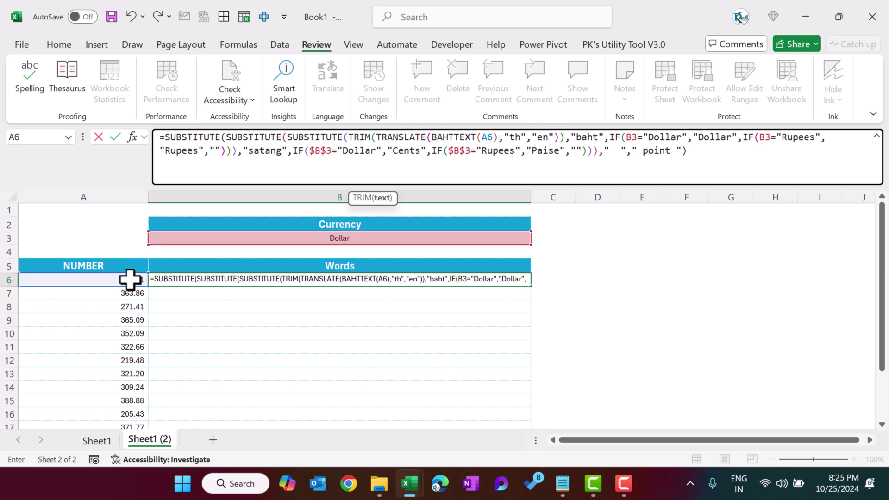
key("Return")
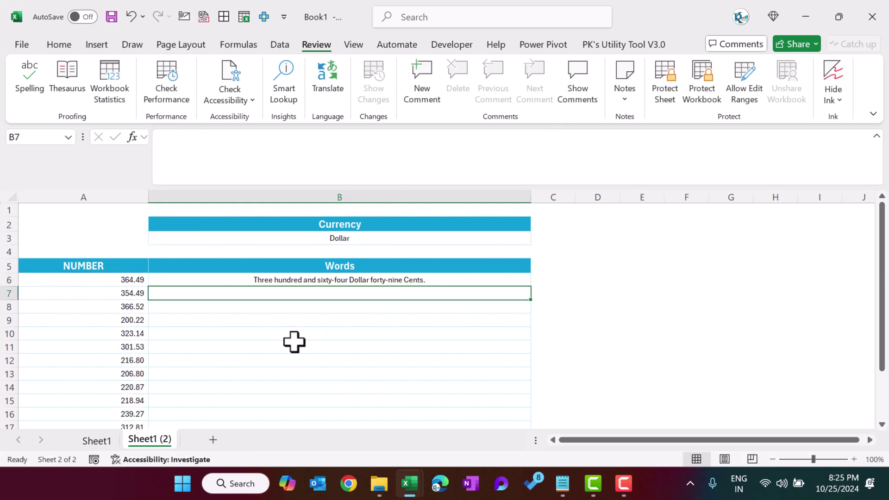
Fill the B6 formula down the Words column alongside all the numbers.
left_click(440, 280)
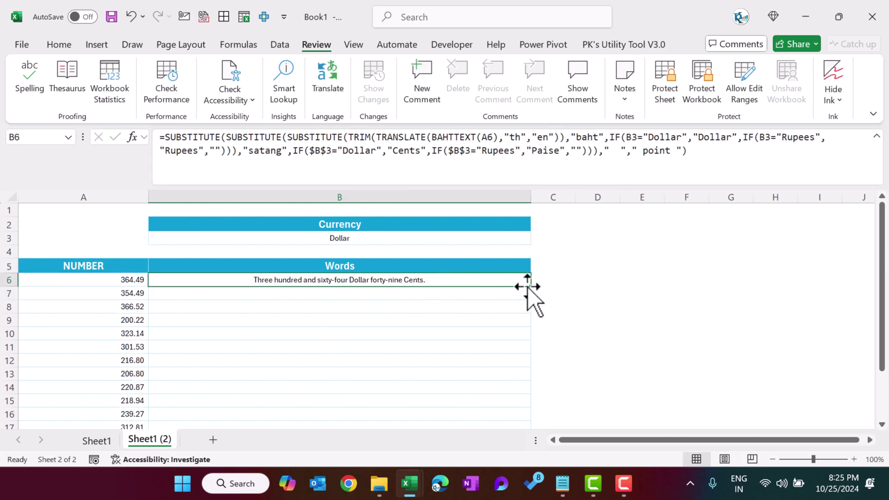
double_click(531, 286)
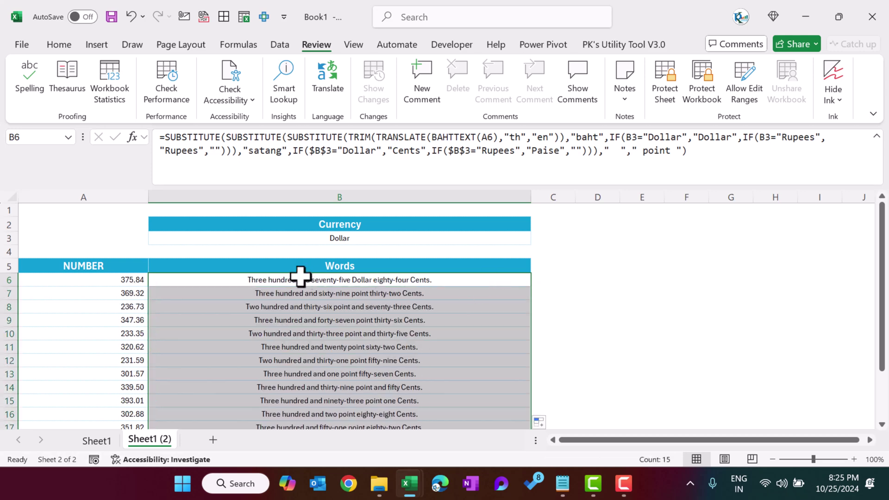
left_click(312, 268)
scroll(536, 275, "down", 1)
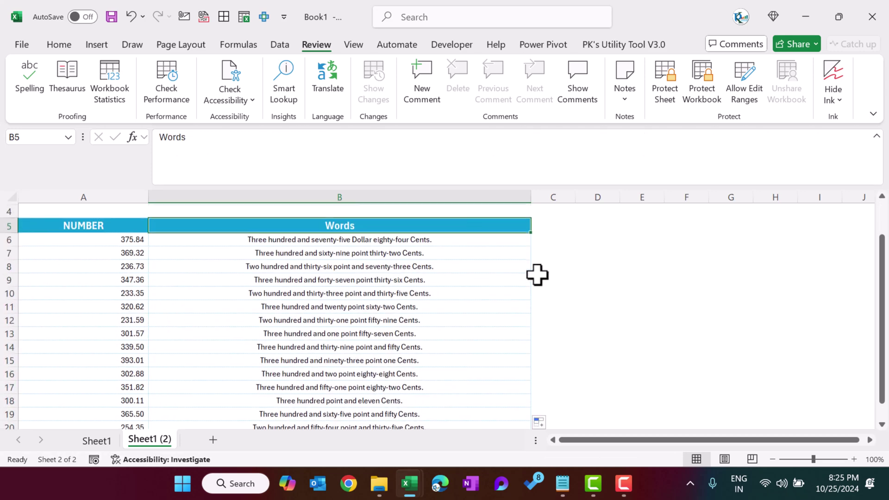
scroll(511, 235, "up", 1)
Choose Rupees as the currency in B3.
left_click(510, 236)
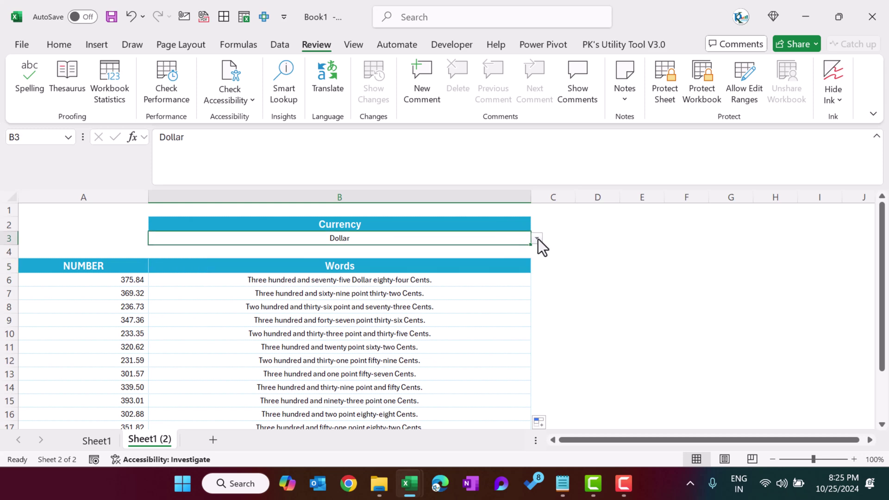
left_click(537, 238)
left_click(342, 263)
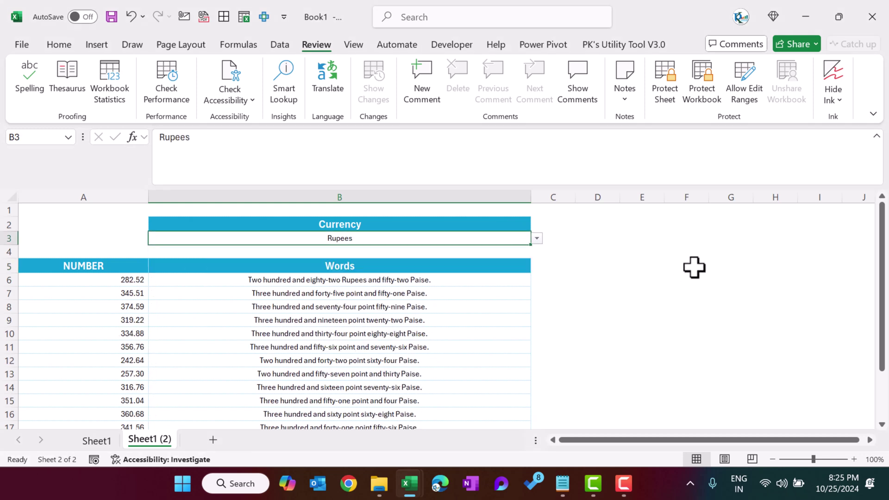
left_click(630, 252)
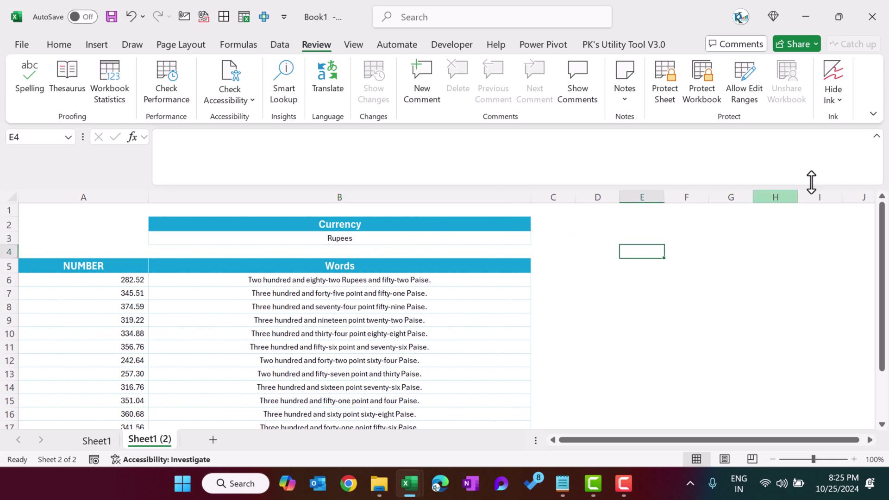
Collapse the formula bar to a single line.
left_click(877, 137)
left_click(584, 185)
scroll(265, 87, "up", 5)
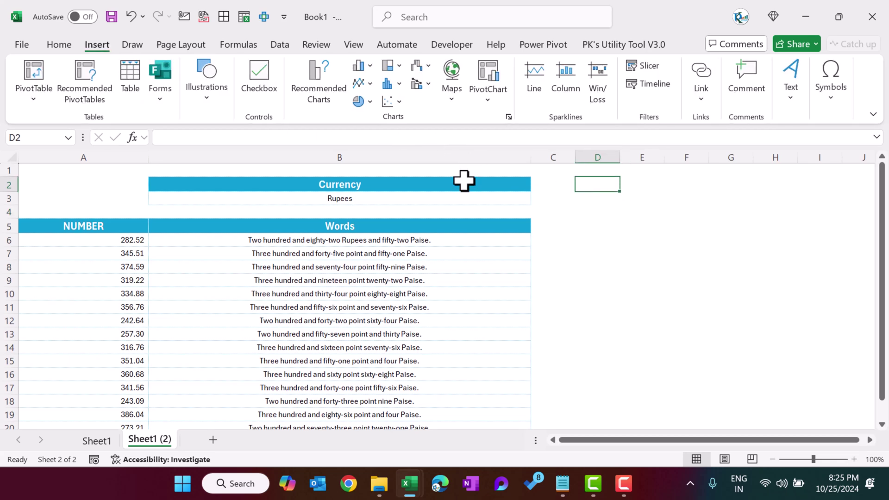
Insert an option button form control around D3, beside the table, and label it UPPER.
left_click(70, 48)
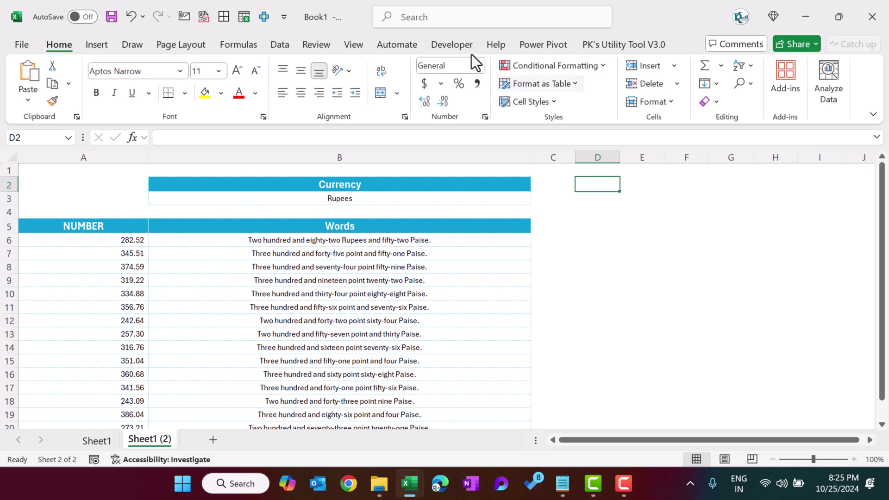
left_click(449, 43)
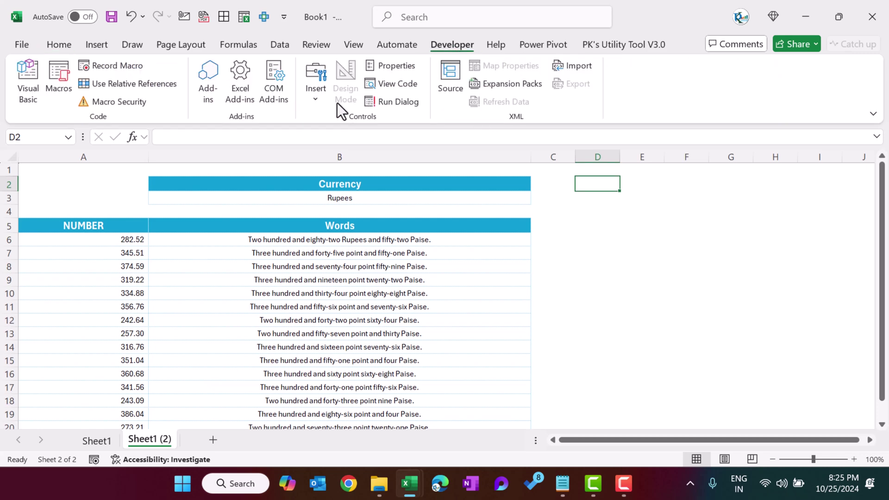
left_click(318, 98)
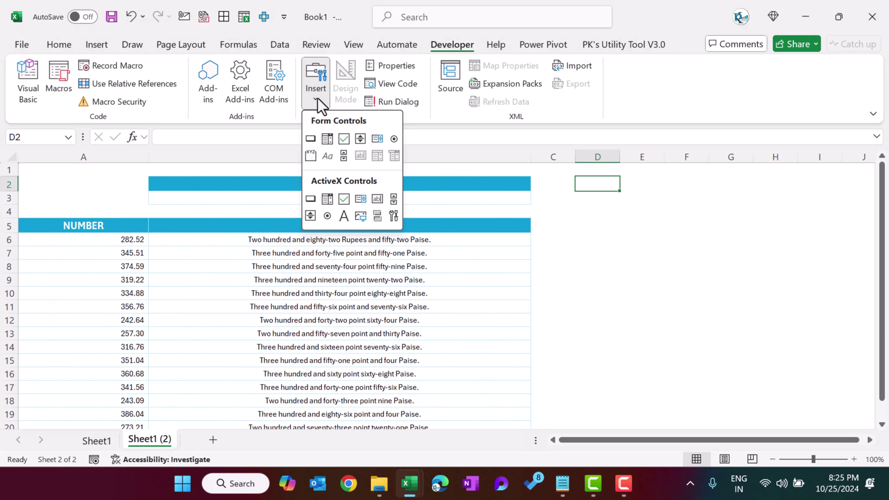
left_click(393, 138)
left_click(589, 196)
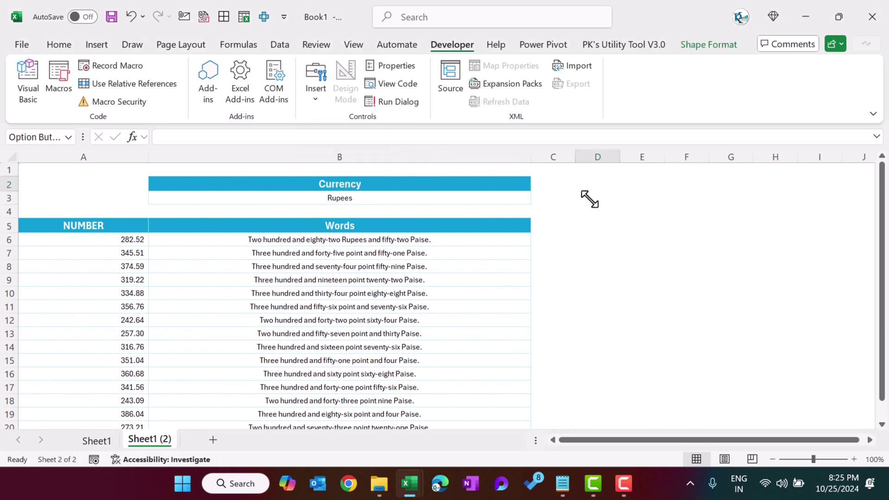
left_click(607, 207)
key("BackSpace")
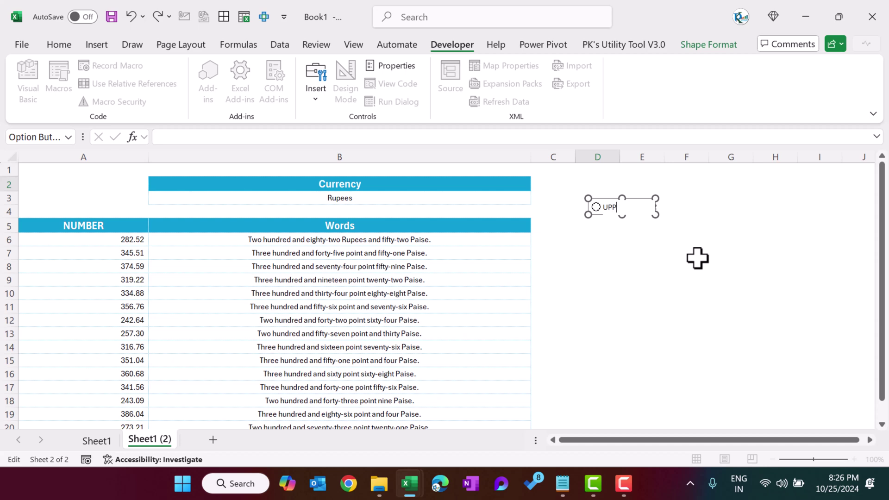
left_click(701, 258)
Duplicate the UPPER option button just below the original and label the copy Proper.
right_click(628, 207)
key("Escape")
mouse_move(634, 212)
left_mouse_down()
mouse_move(647, 200)
mouse_move(658, 232)
mouse_move(621, 222)
left_mouse_up()
left_click(623, 216, "ctrl")
left_click(617, 214)
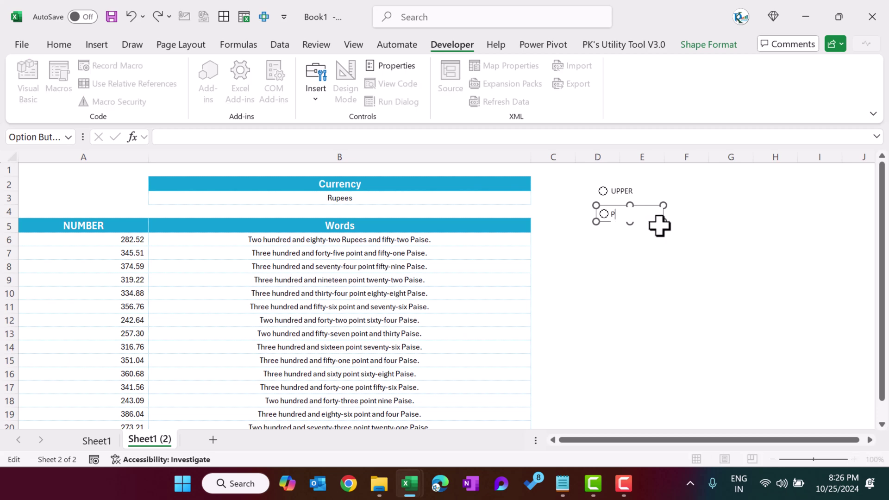
left_click(655, 250)
Duplicate the Proper option button below itself and label the copy lower.
right_click(618, 218)
key("Escape")
mouse_move(615, 220)
left_mouse_down()
mouse_move(626, 231)
mouse_move(618, 244)
mouse_move(618, 237)
left_mouse_up()
left_click(618, 234)
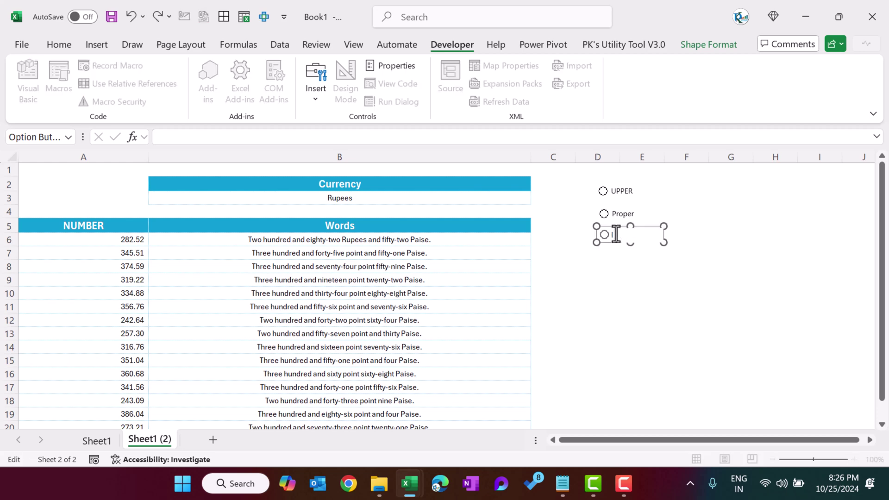
left_click(668, 293)
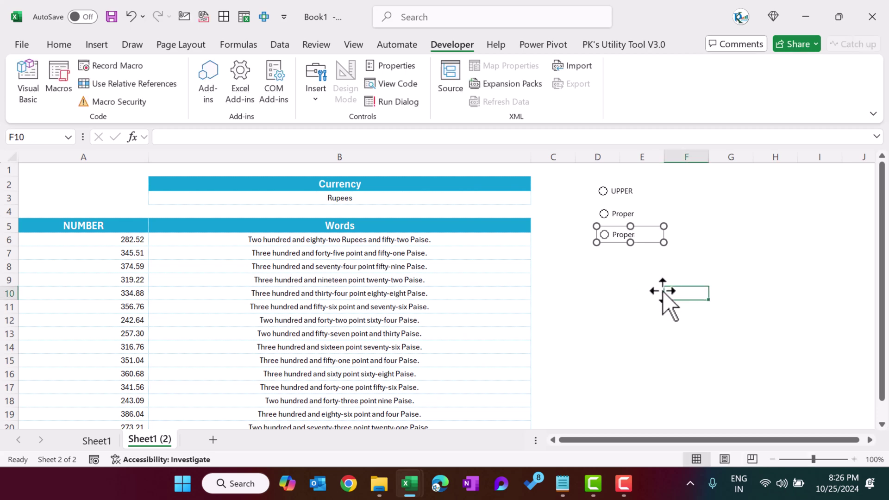
Enter the heading Word Case in D1 above the option buttons.
left_click(648, 175)
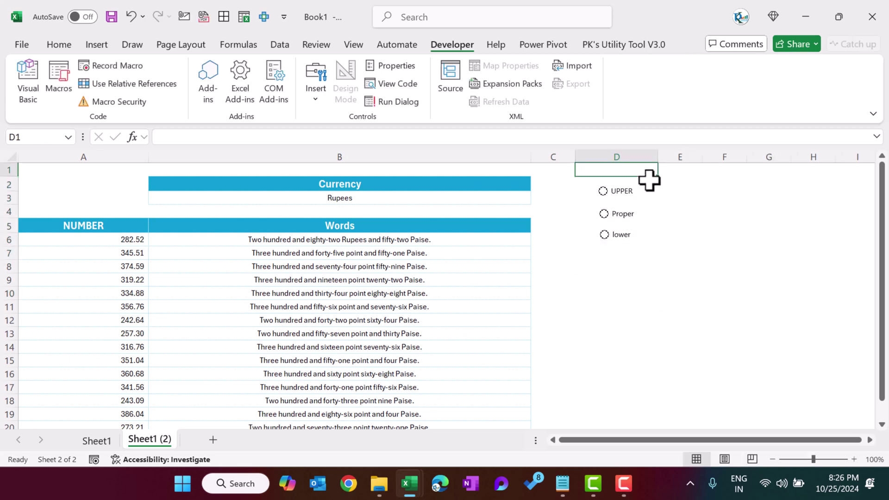
type("Word Case")
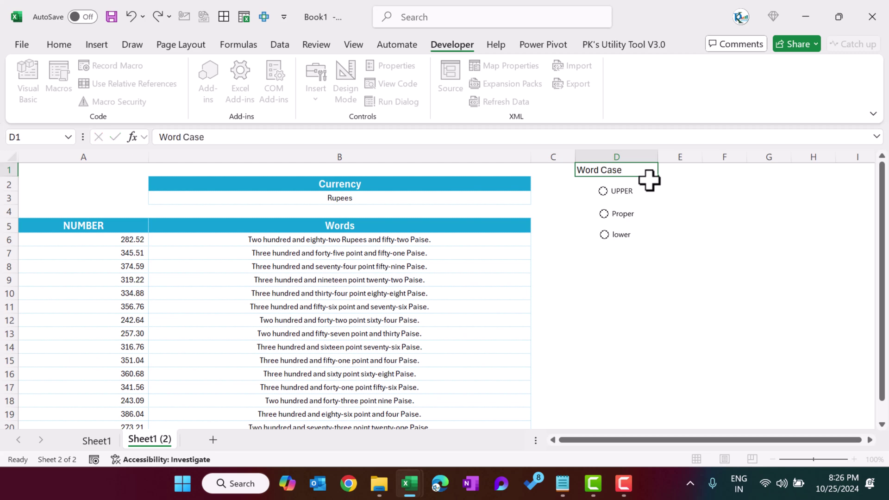
key("ctrl+Return")
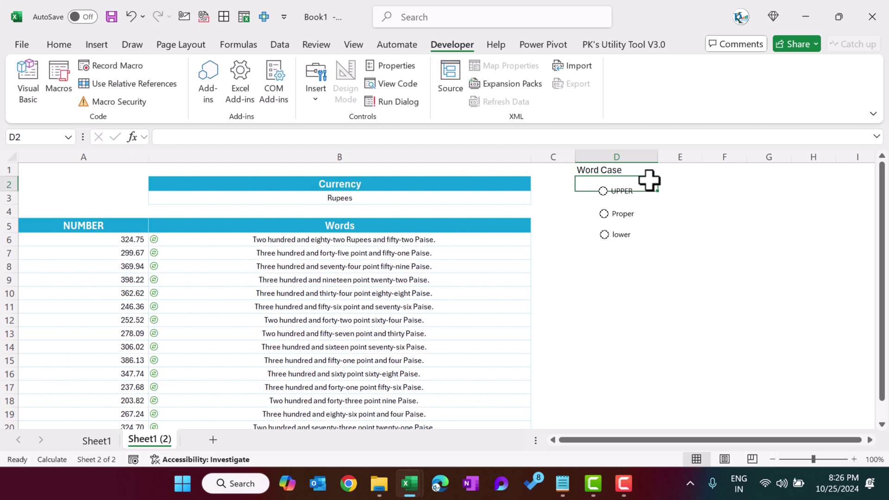
Apply an outline border to D1:D6 around the heading and the three option buttons.
key("shift+Down")
key("shift+Down")
key("shift+Down")
key("shift+Down")
key("shift+Down")
key("shift+Up")
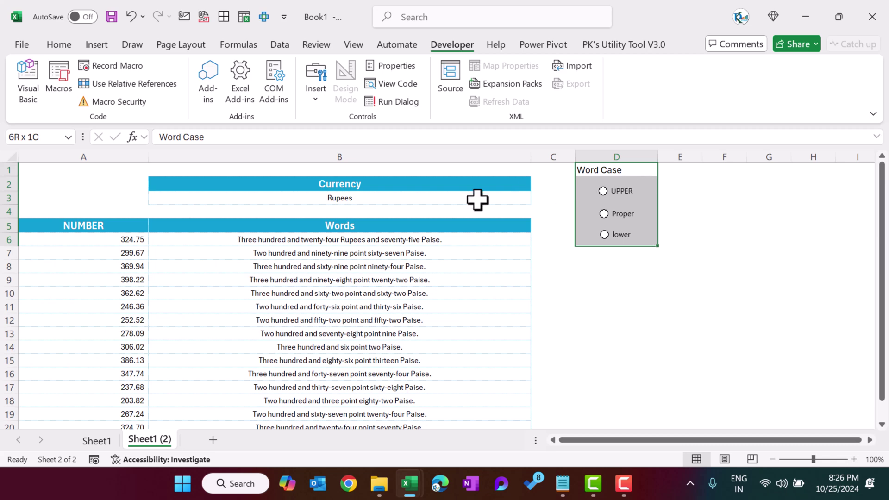
key("ctrl+1")
left_click(379, 84)
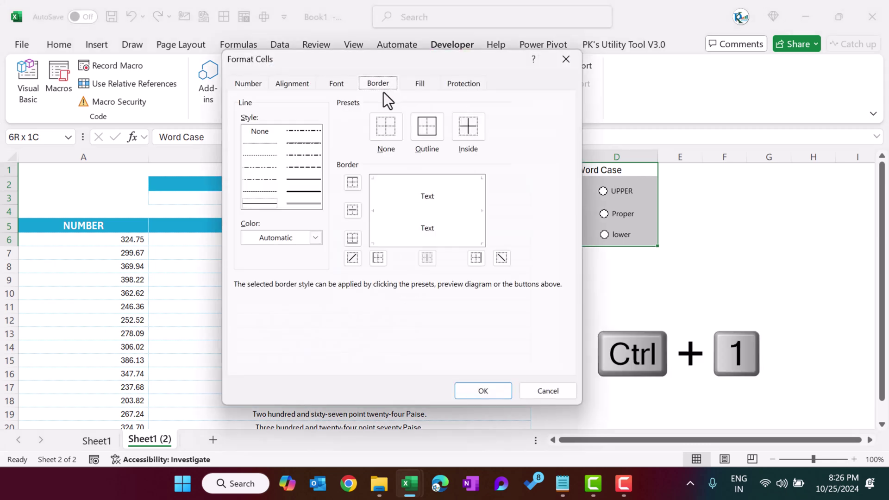
left_click(426, 126)
left_click(483, 391)
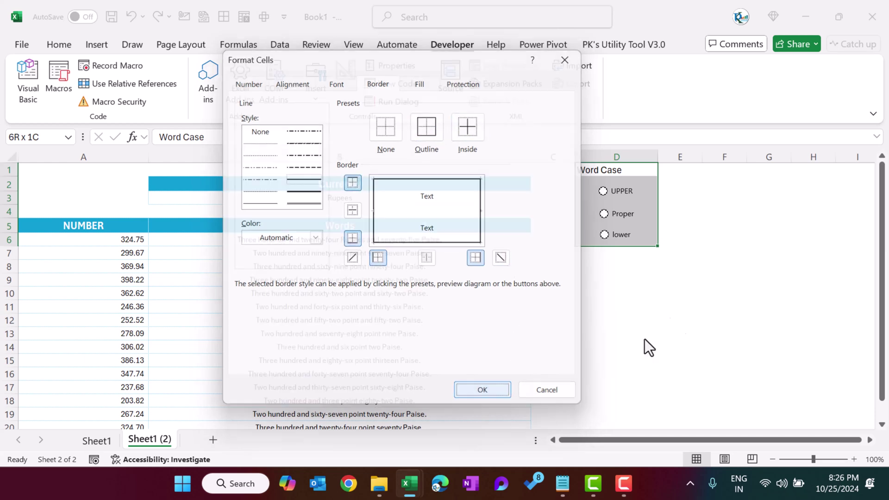
left_click(678, 318)
Center the Word Case heading horizontally in D1.
left_click(631, 170)
right_click(631, 170)
left_click(65, 49)
left_click(62, 45)
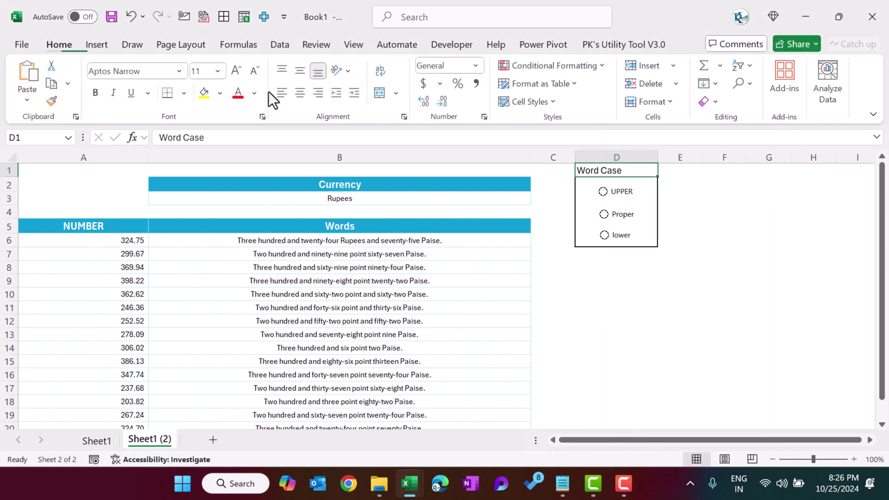
left_click(302, 92)
left_click(755, 239)
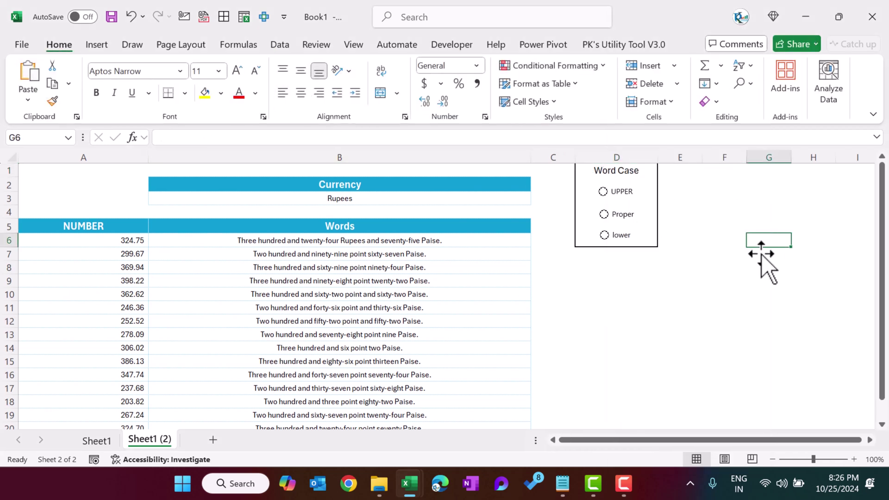
Set the UPPER option button's cell link to $F$1 and select the UPPER option.
left_click(732, 279)
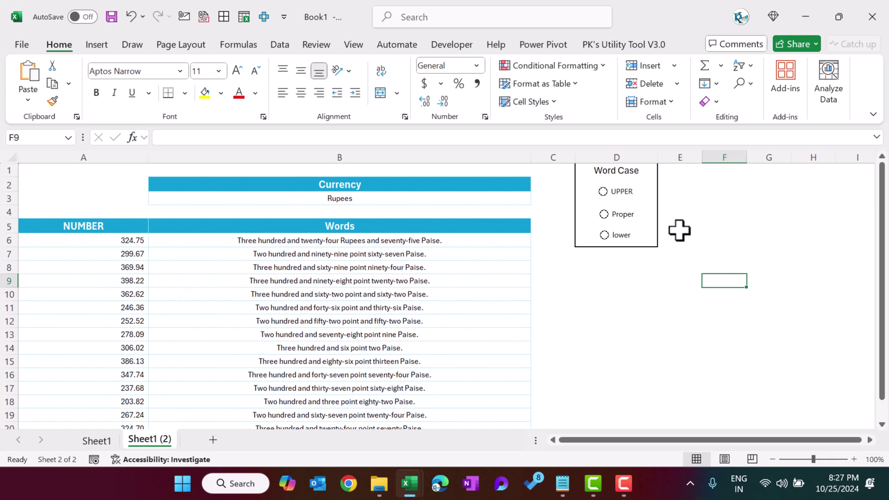
right_click(627, 196)
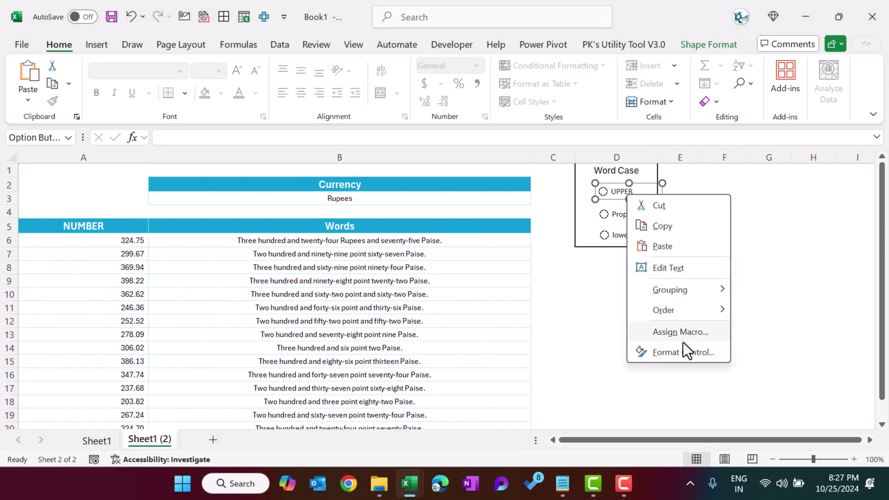
key("Escape")
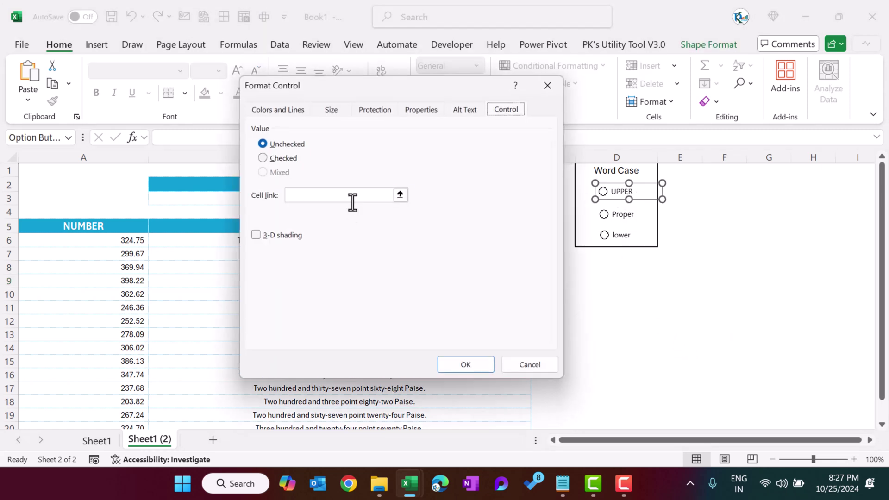
left_click(318, 193)
left_click(727, 169)
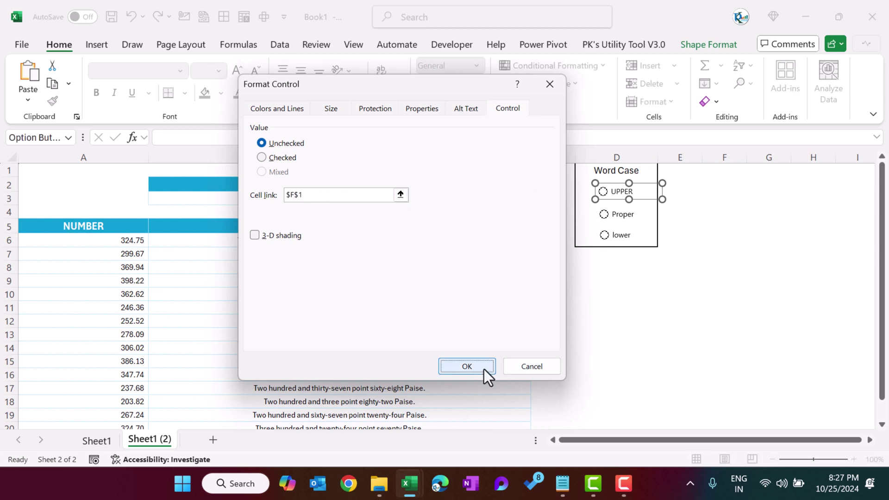
left_click(484, 370)
left_click(634, 333)
left_click(616, 195)
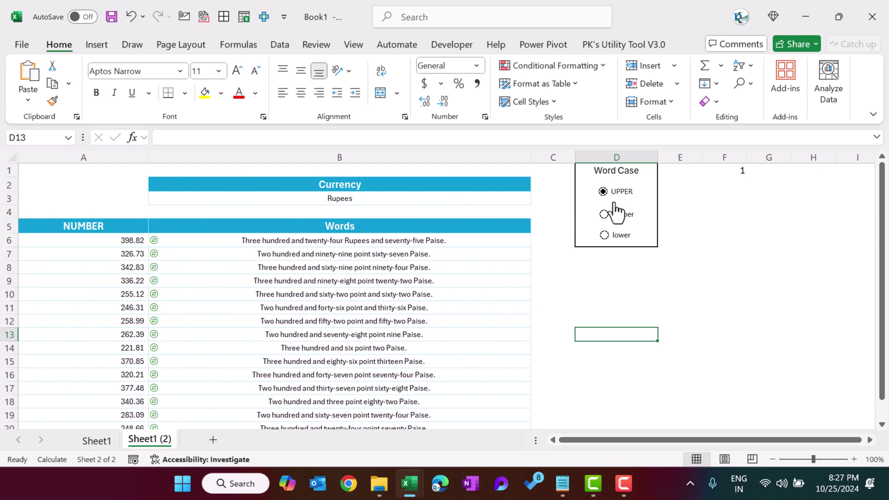
Try the Proper word case option and switch the selection to the lower option.
left_click(619, 225)
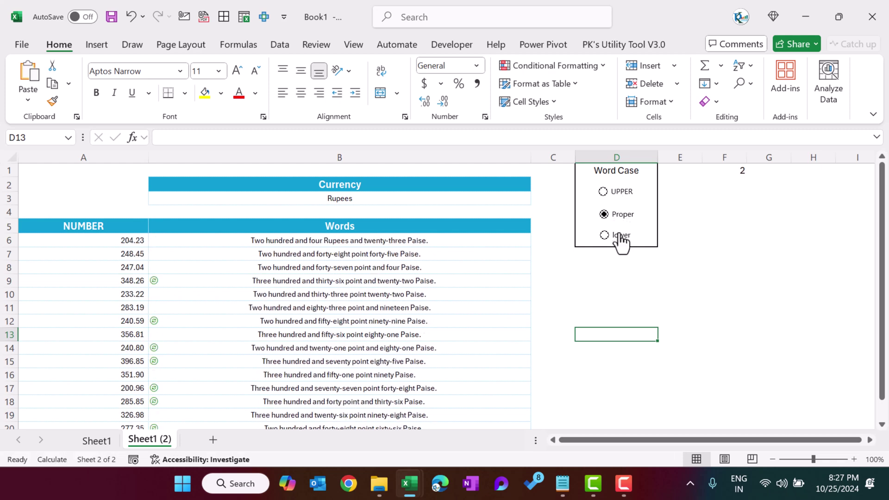
left_click(621, 237)
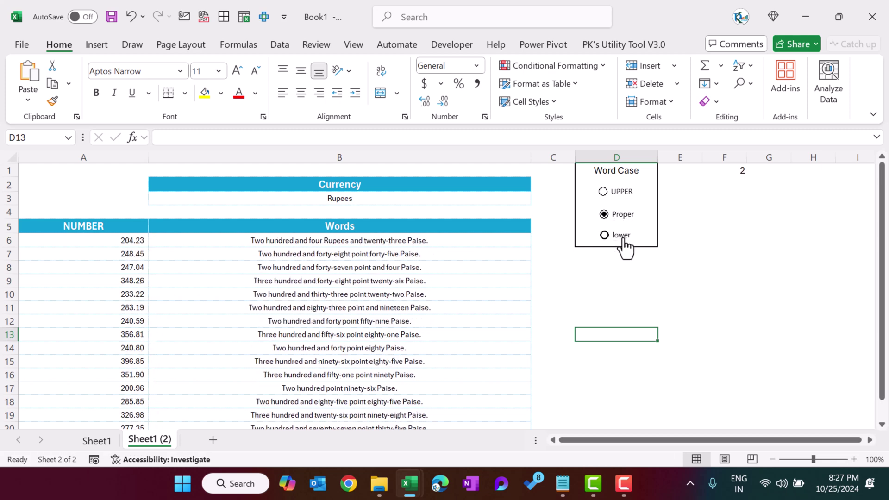
left_click(674, 263)
Replace the RANDBETWEEN formulas in A6:A20 with their fixed values by copying and pasting them as values.
left_click(133, 241)
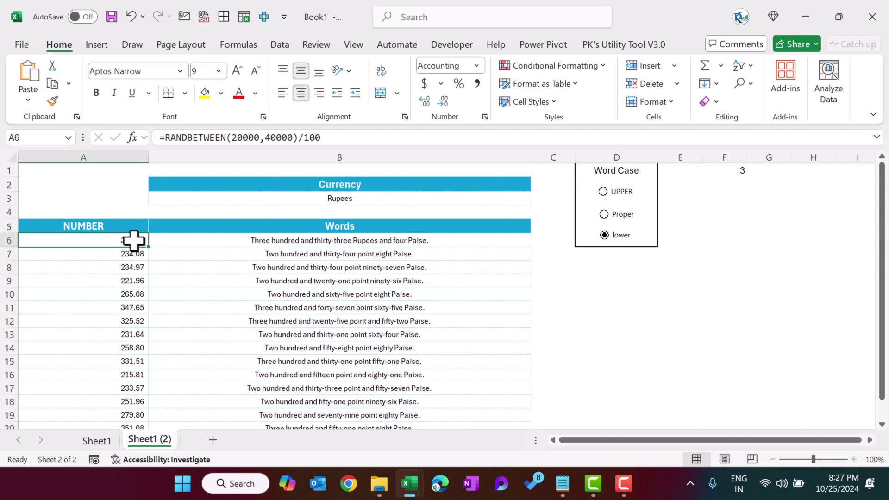
key("ctrl+shift+Down")
key("ctrl+c")
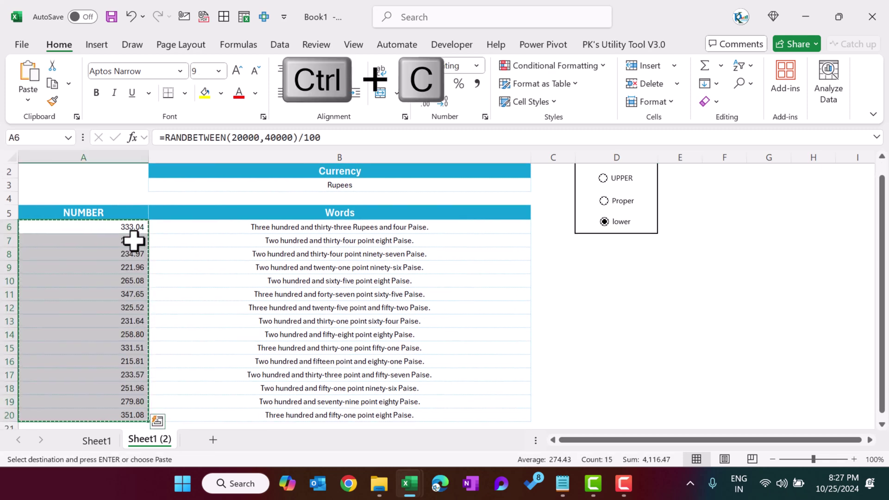
key("ctrl+shift+v")
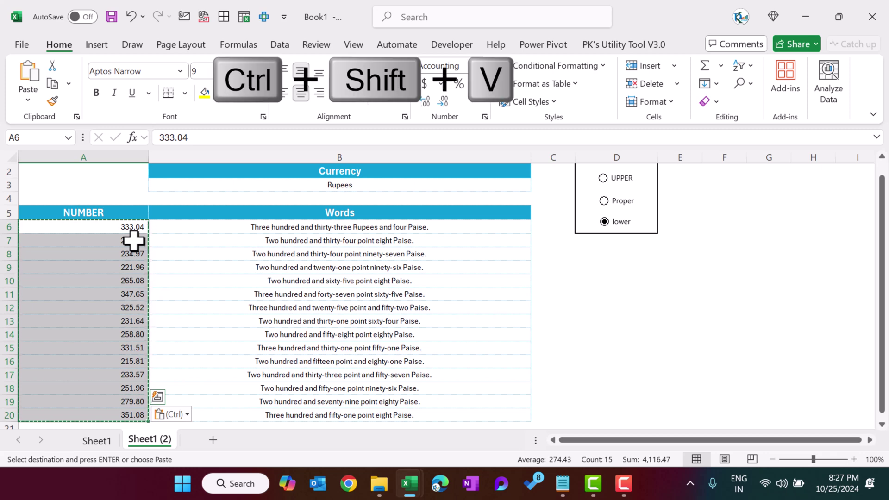
left_click(133, 240)
left_click(597, 307)
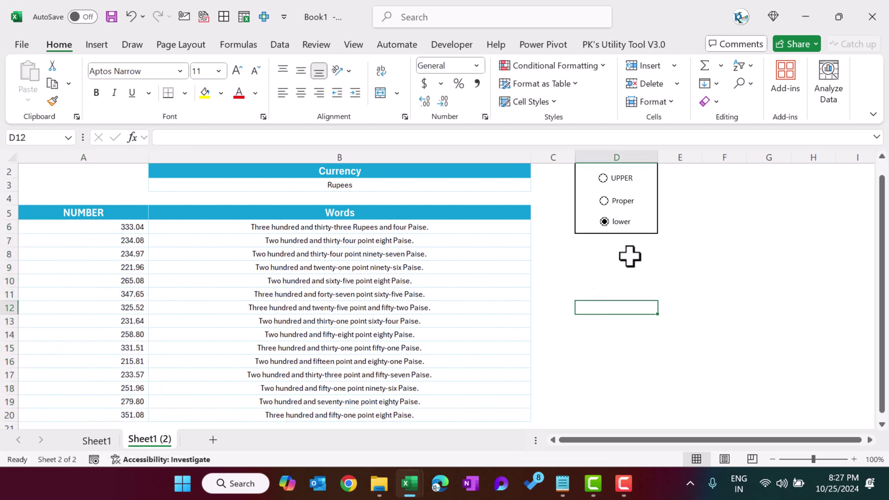
Edit the formula in B6 so both relative B3 references in the "baht" replacement become absolute $B$3.
left_click(389, 225)
left_click(877, 137)
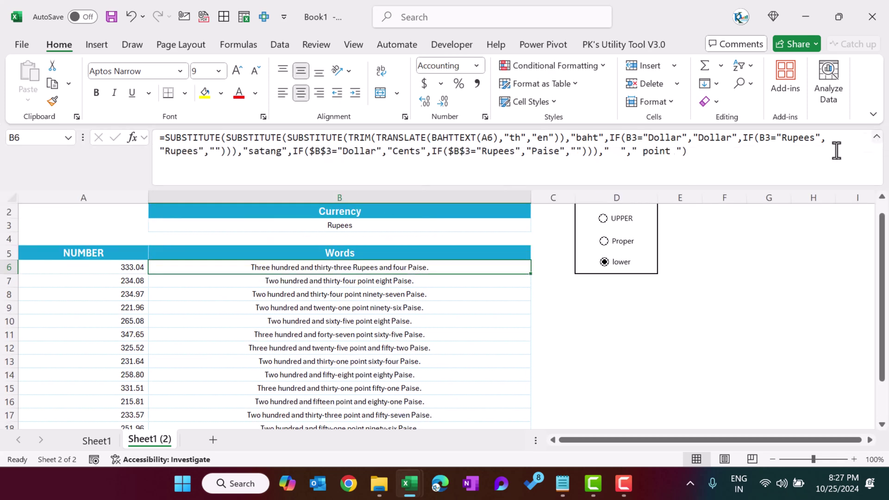
left_click_drag(697, 152, 313, 137)
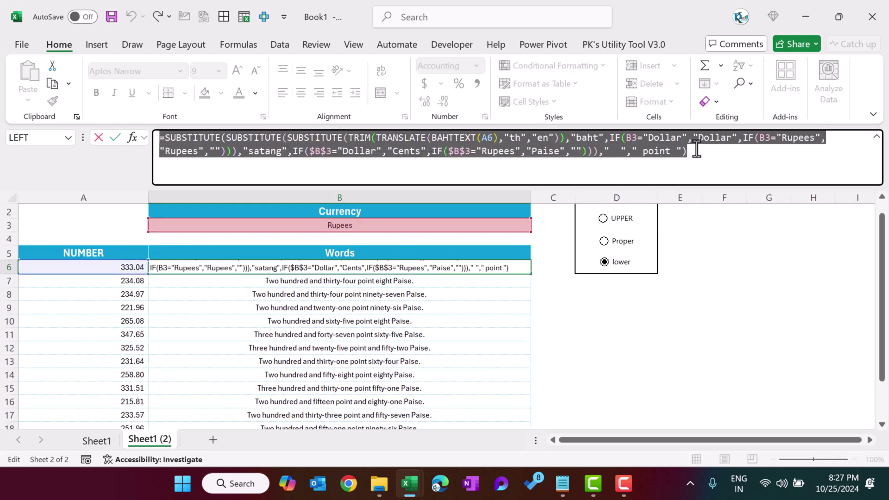
left_click_drag(709, 153, 162, 138)
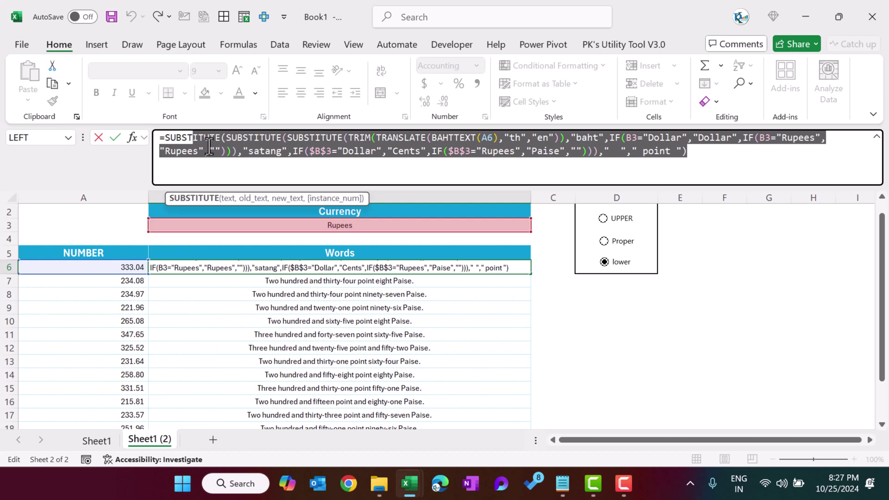
left_click(730, 154)
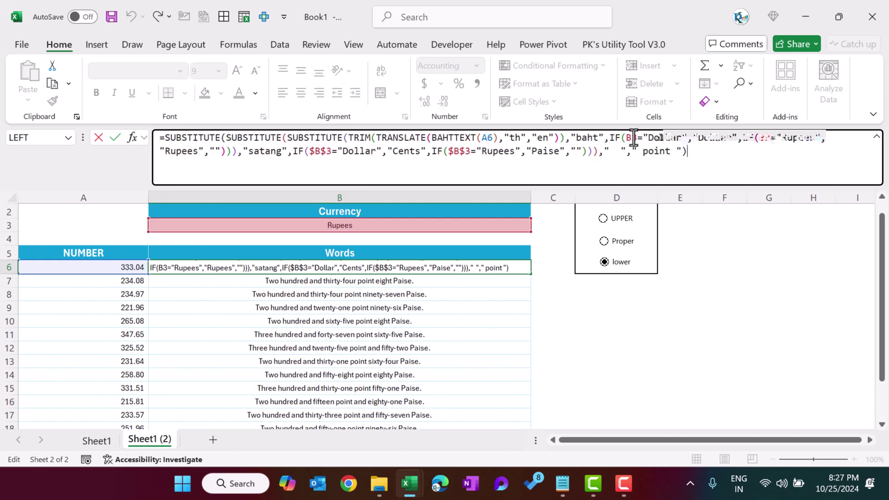
left_click(661, 151)
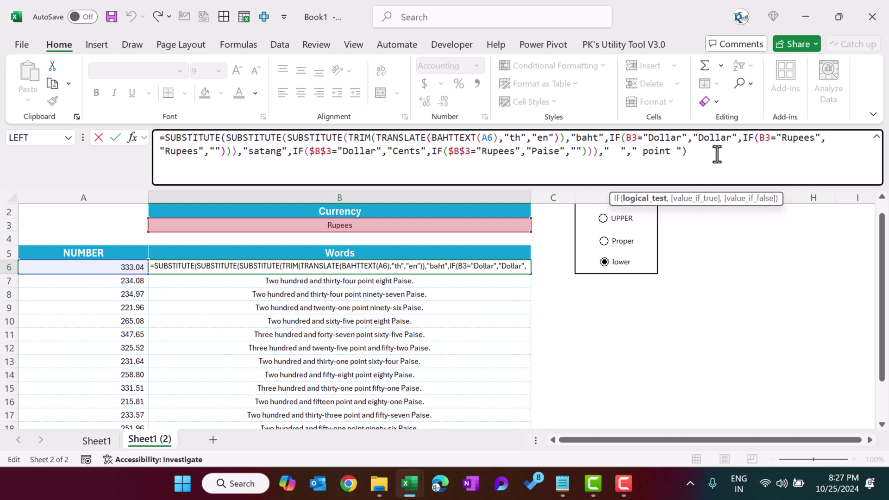
double_click(632, 137)
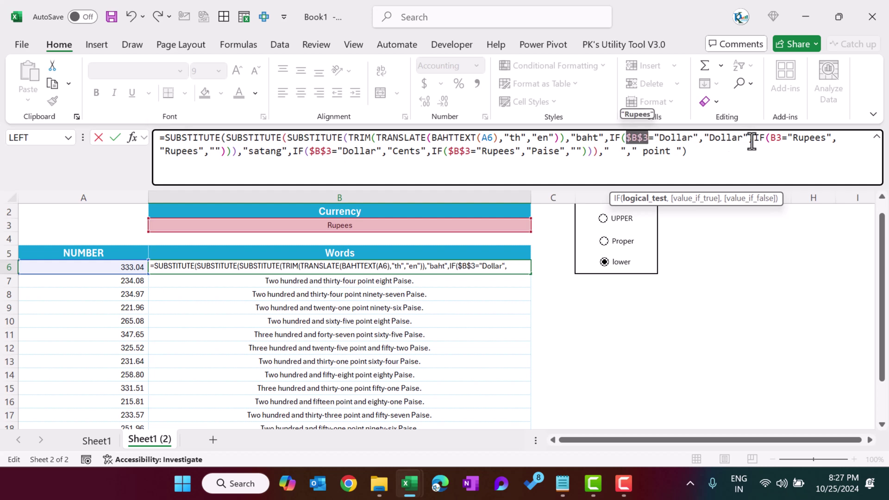
key("F4")
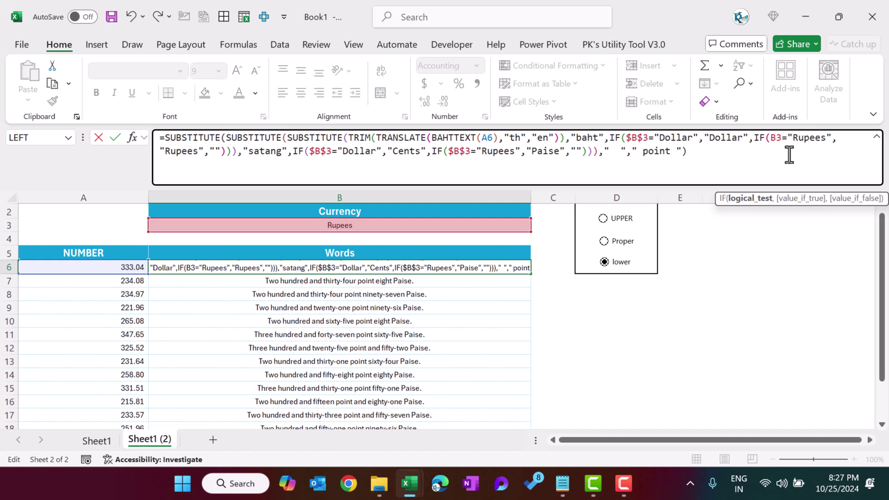
double_click(777, 138)
key("F4")
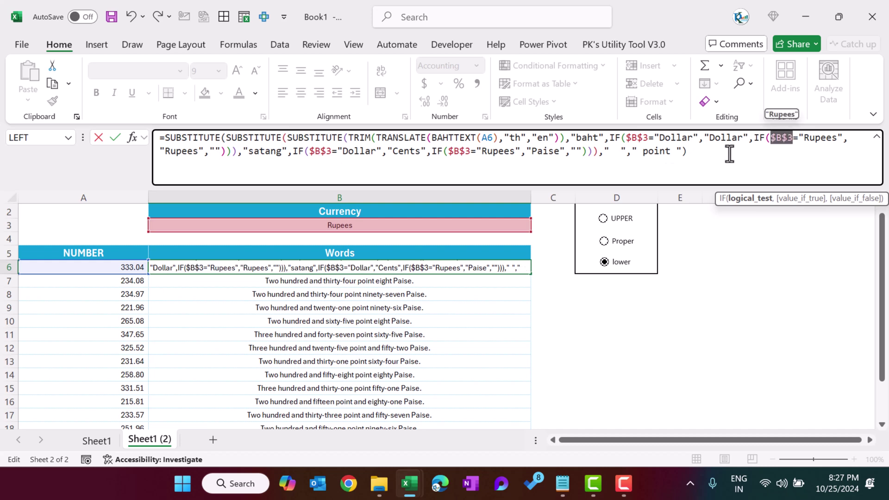
Change the BAHTTEXT reference to $A6, copy the entire formula and leave the cell without saving the edit.
left_click(481, 138)
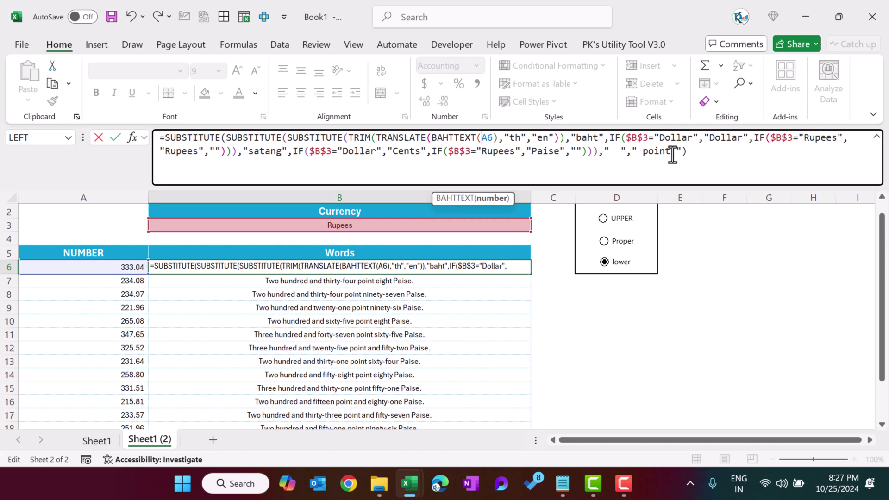
type("$")
left_click_drag(714, 153, 98, 137)
key("ctrl+Return")
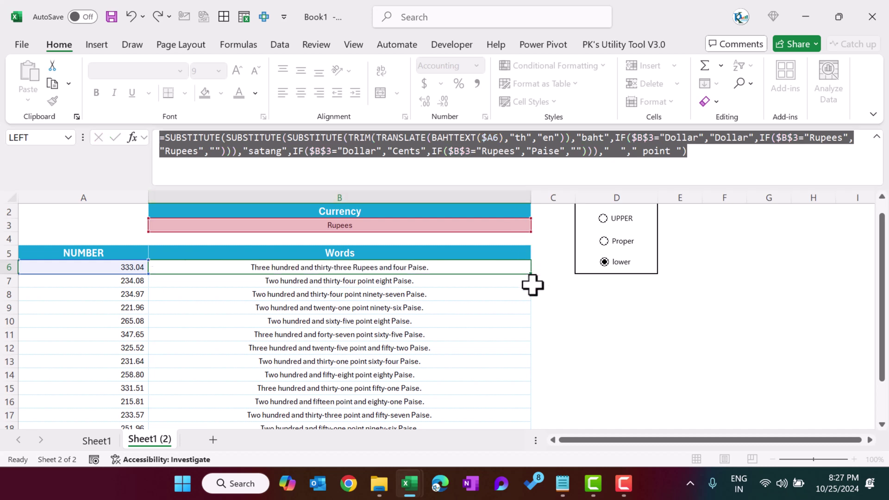
key("Escape")
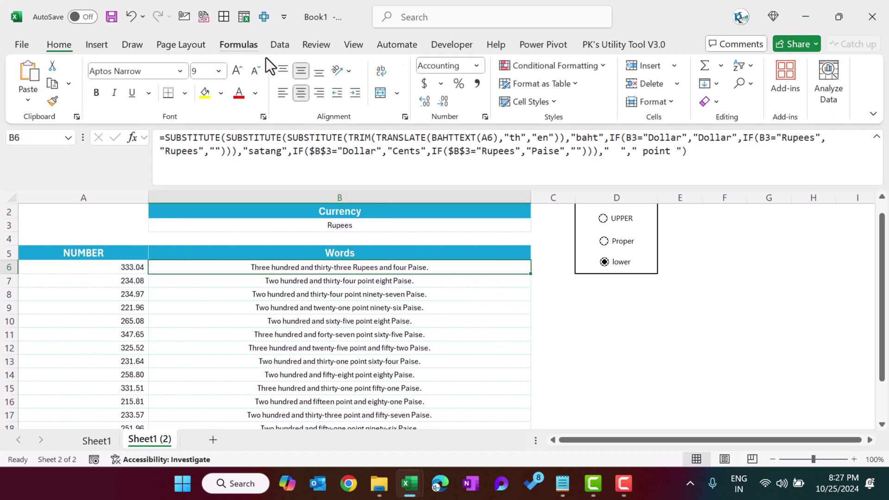
Define a workbook-scoped name Number_To_words that refers to the copied SUBSTITUTE formula.
left_click(238, 45)
left_click(444, 86)
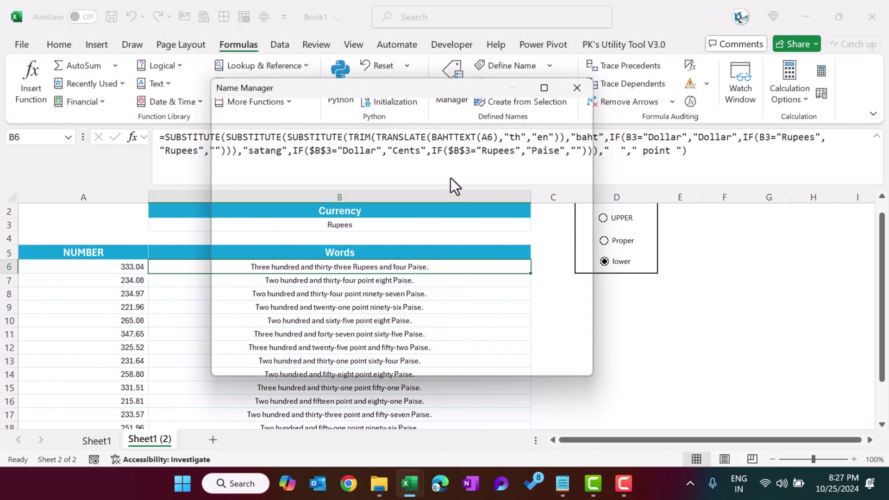
left_click(244, 113)
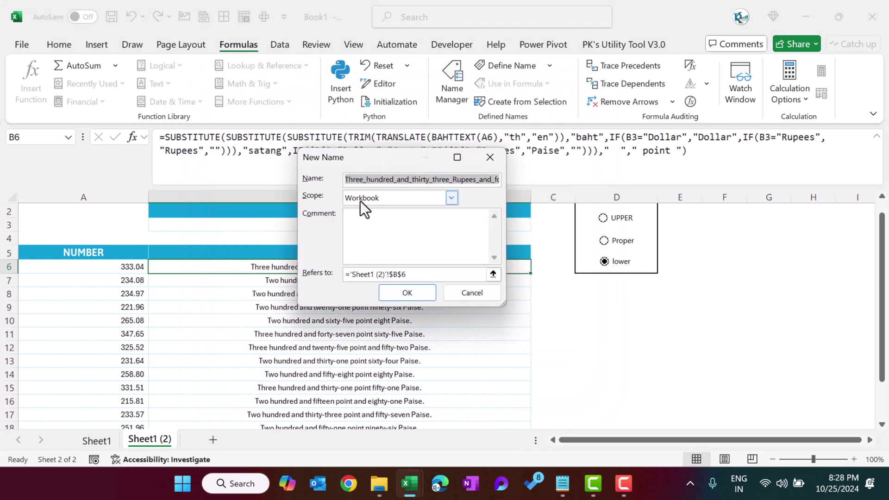
type("Number")
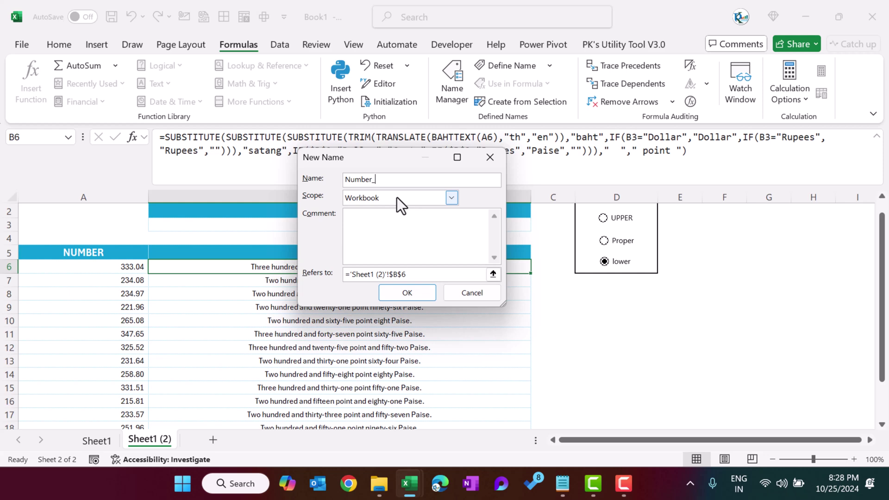
type("_To_words")
left_click_drag(416, 273, 315, 274)
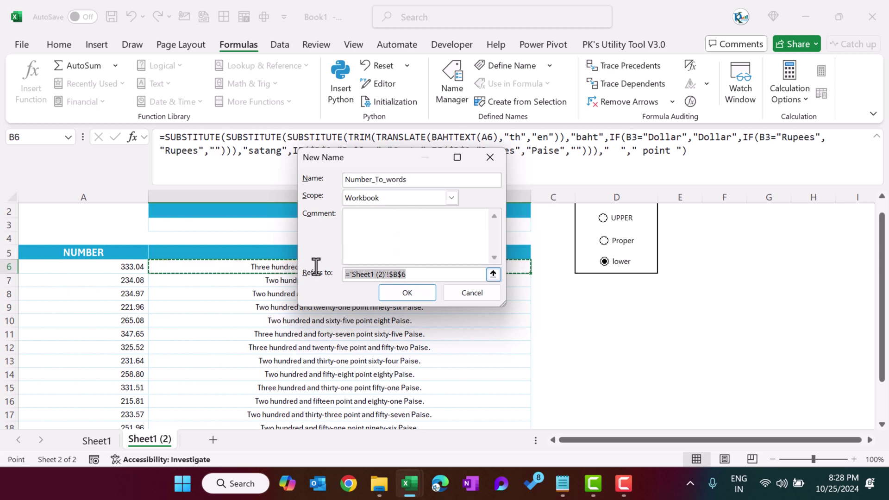
key("ctrl+v")
left_click(420, 294)
key("ctrl+F3")
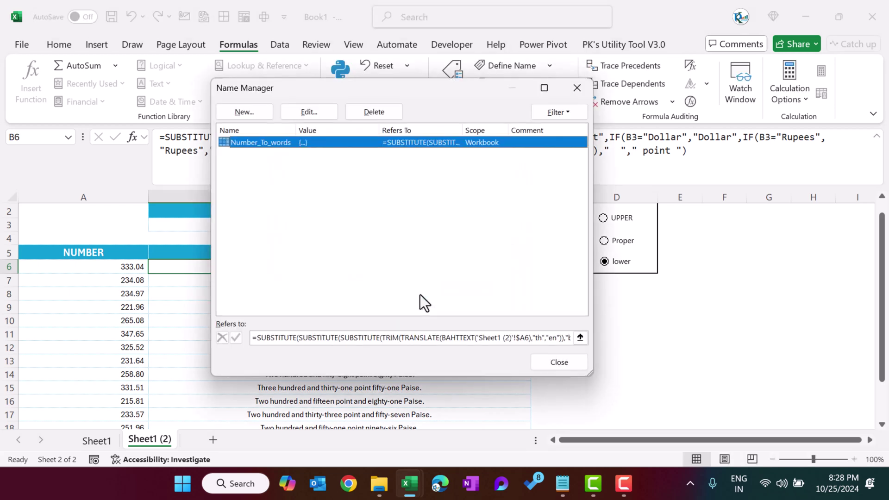
left_click(567, 359)
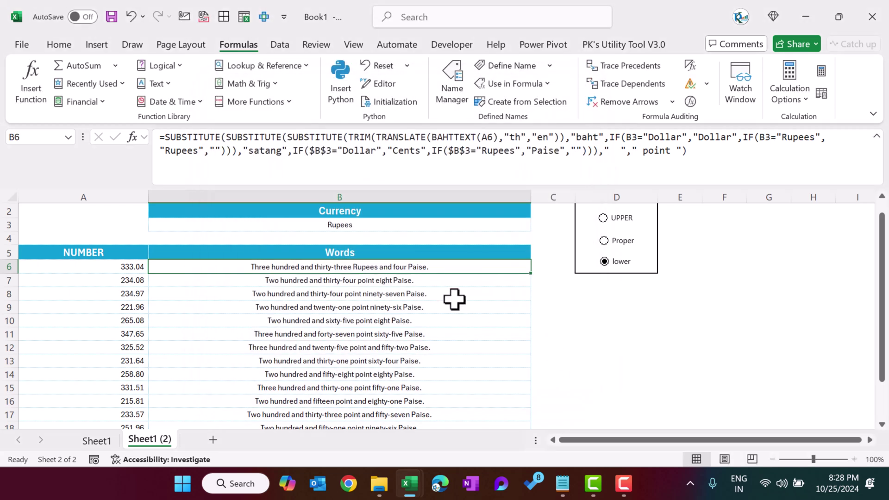
Clear the existing formulas from the Words column in B6:B20.
key("ctrl+shift+Down")
key("Delete")
key("Up")
key("Up")
key("Up")
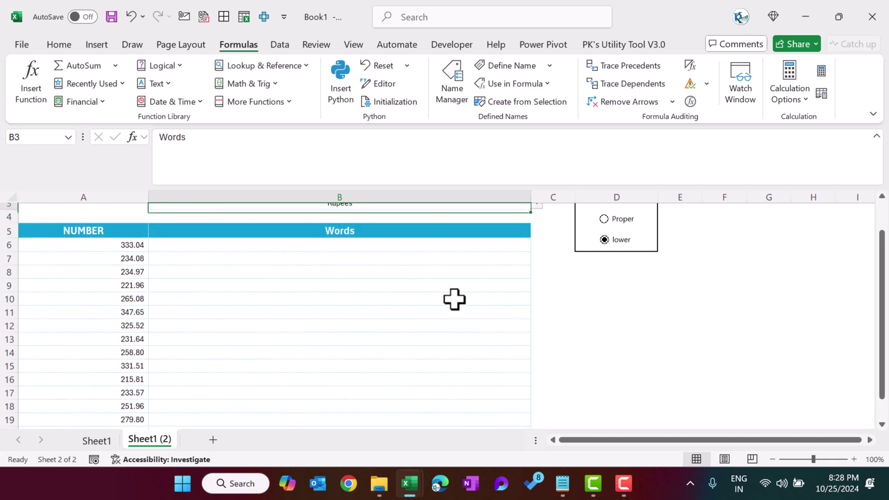
Test the defined name by entering =Number_To_words in B6, and clear the cell again.
key("Down")
key("Down")
key("Down")
type("=num")
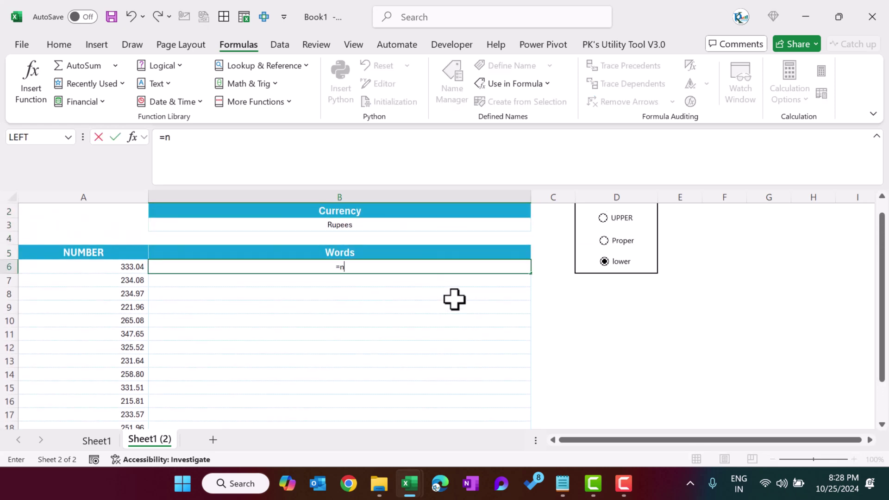
key("Tab")
key("Return")
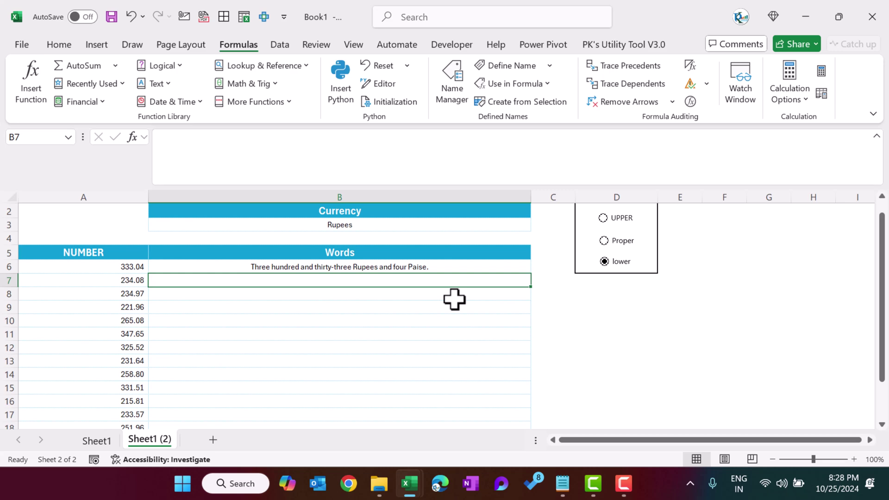
key("Up")
key("Delete")
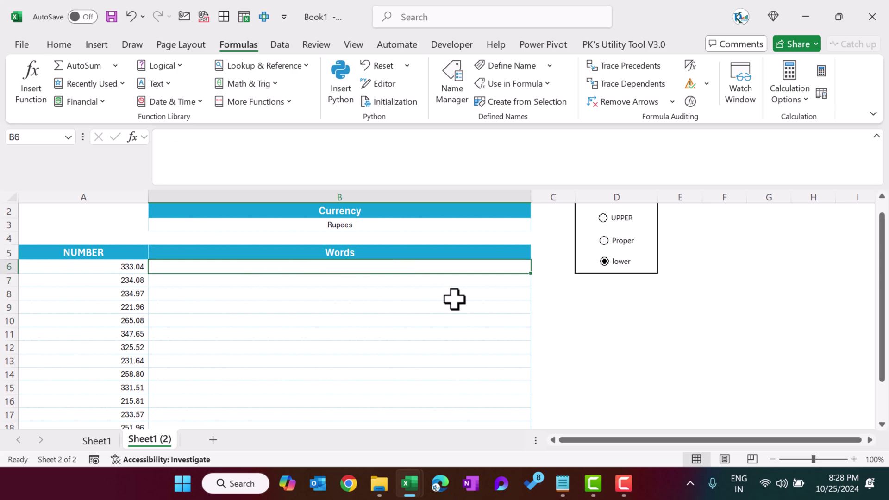
Start a formula in B6 that returns UPPER(Number_To_words) when $F$1 equals 1, using an IF function.
scroll(454, 299, "up", 1)
type("=if")
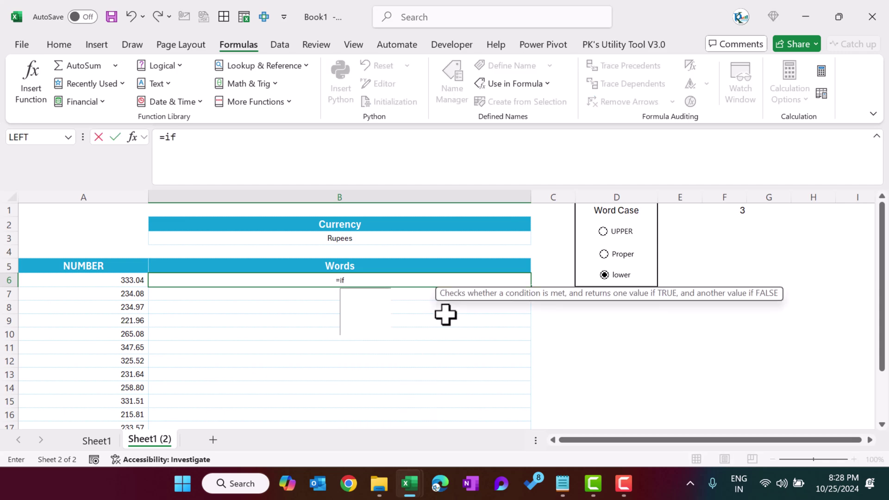
key("Tab")
left_click(731, 210)
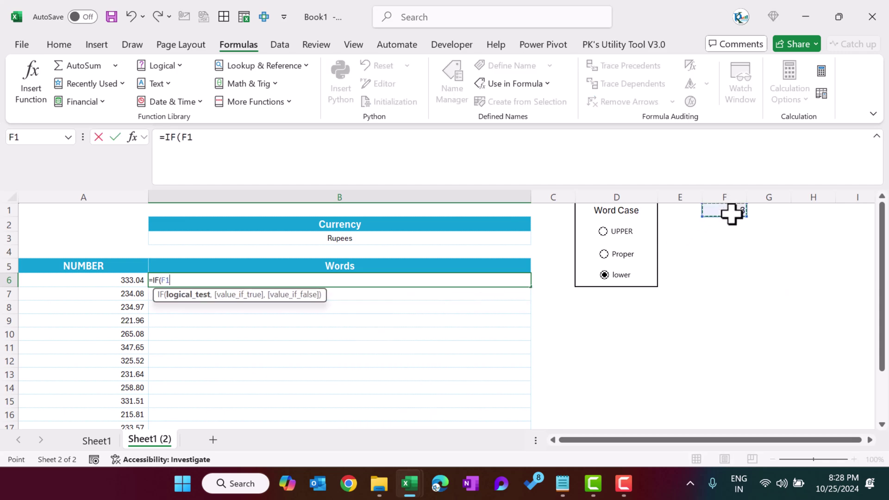
key("F4")
type("=1")
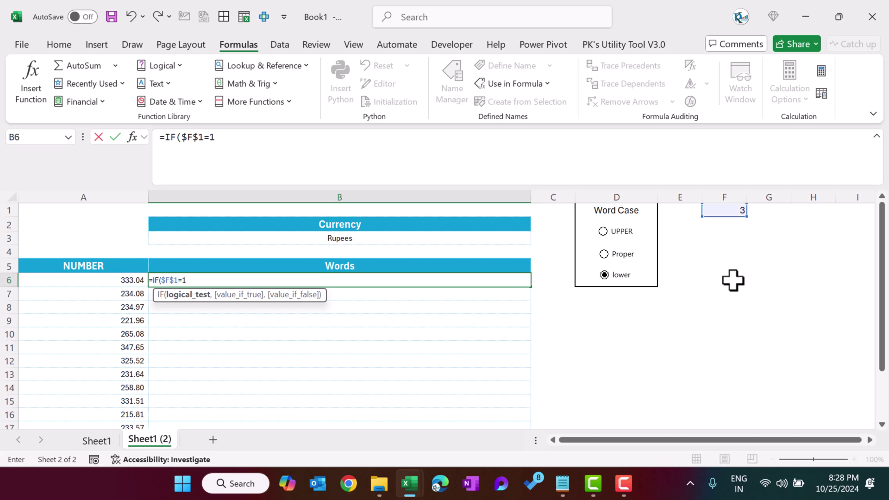
type(",up")
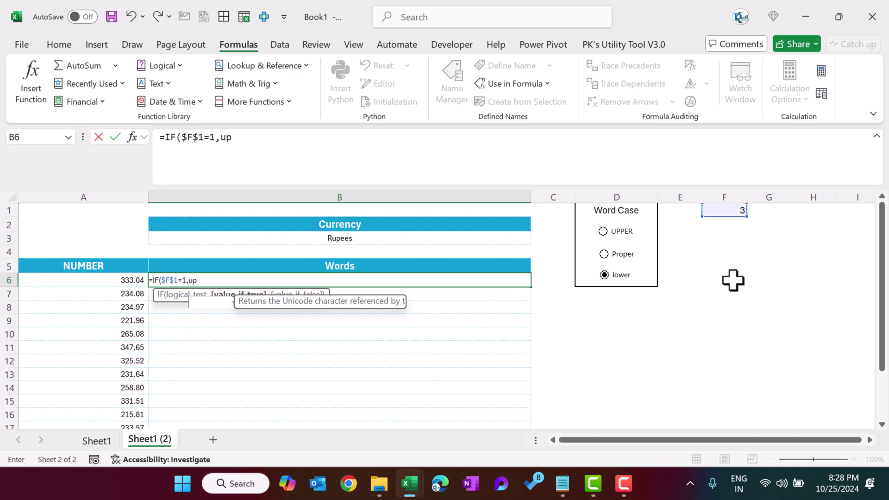
key("Tab")
type("nu")
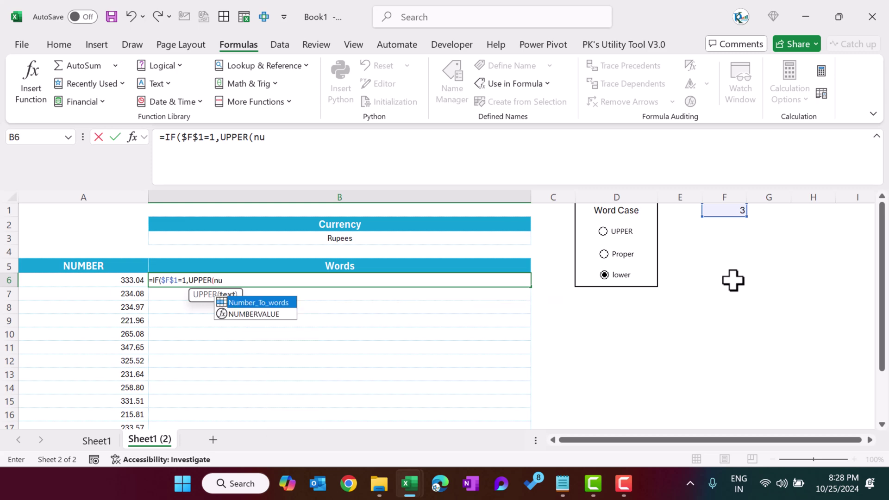
key("Tab")
type(")")
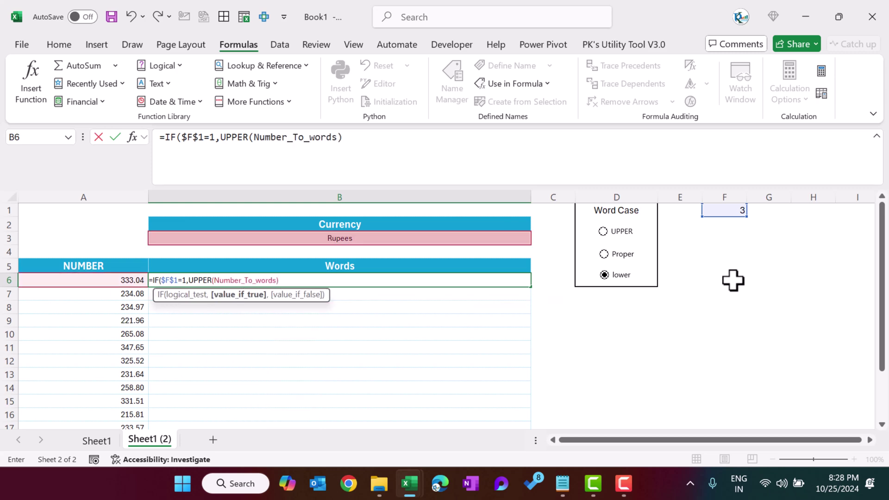
Add a nested IF to the B6 formula that returns PROPER(Number_To_words) when $F$1 equals 2.
type(",")
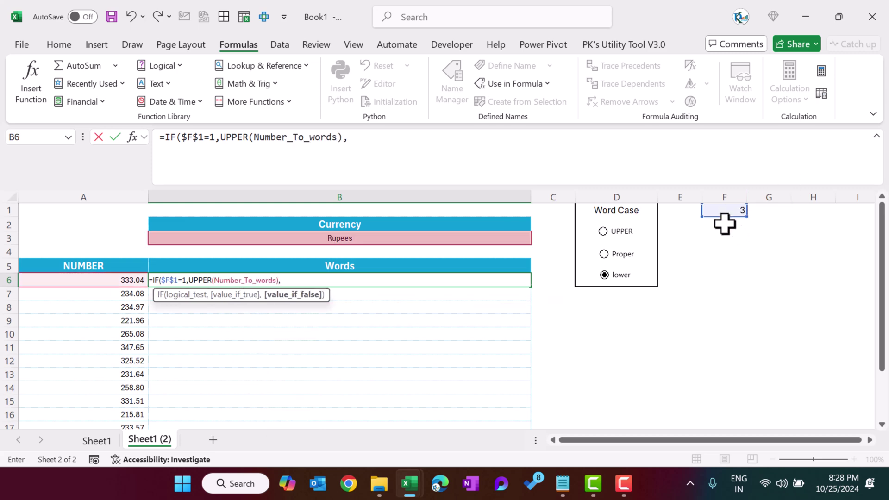
type("IF(")
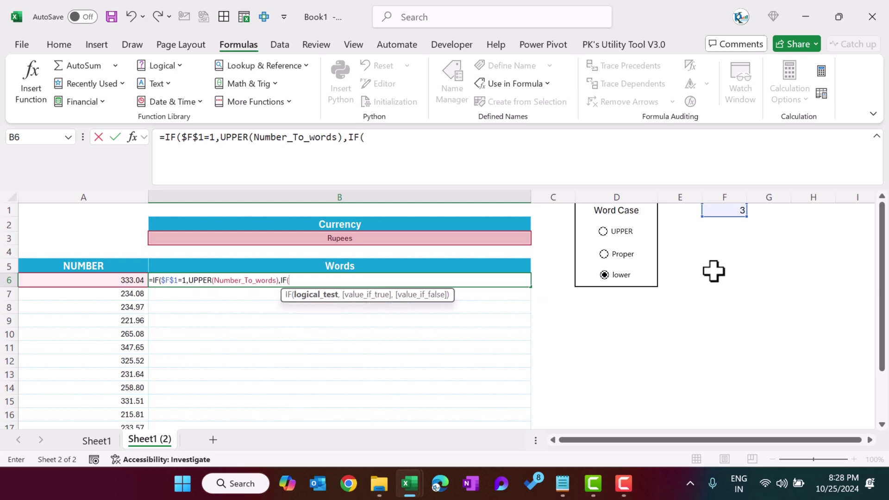
left_click(732, 211)
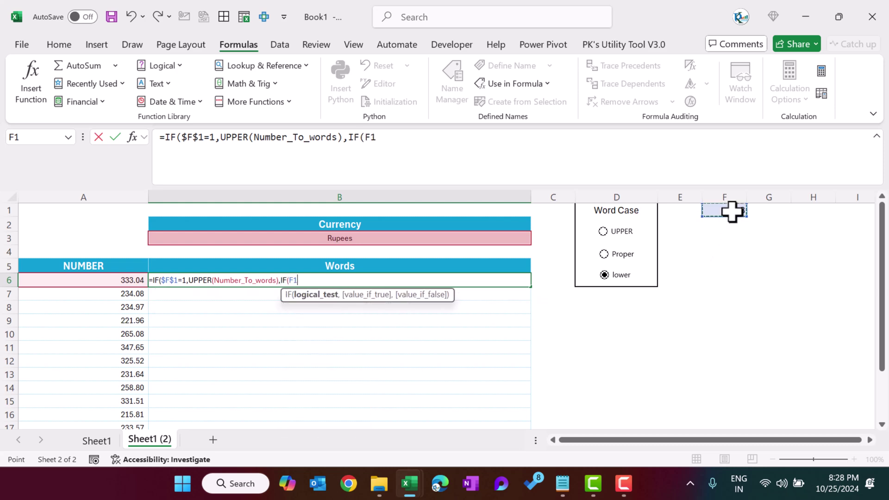
key("F4")
type("=")
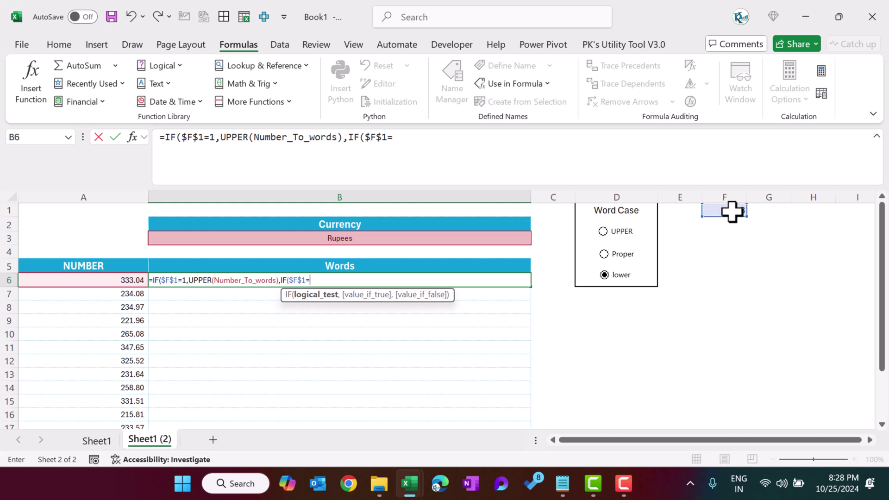
type("2,pro")
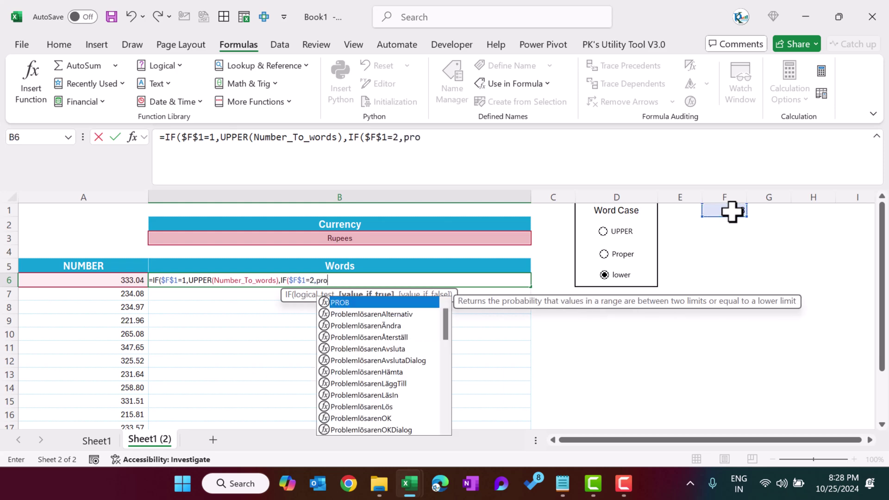
type("p")
key("Tab")
type("num")
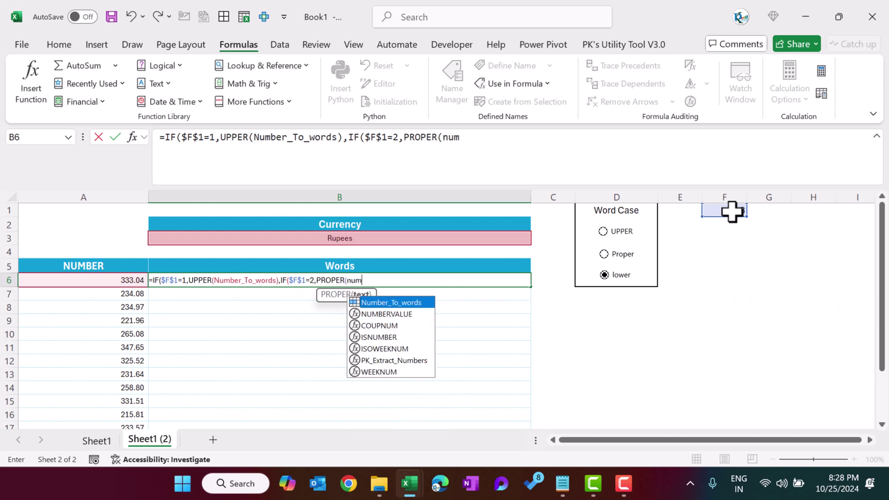
key("Tab")
type(")")
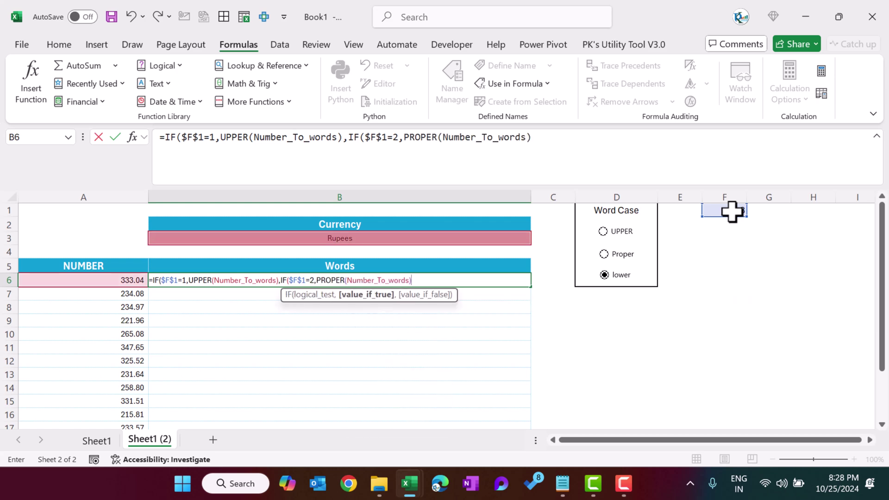
Complete the B6 formula with LOWER(Number_To_words) as the remaining result and enter it.
type(",")
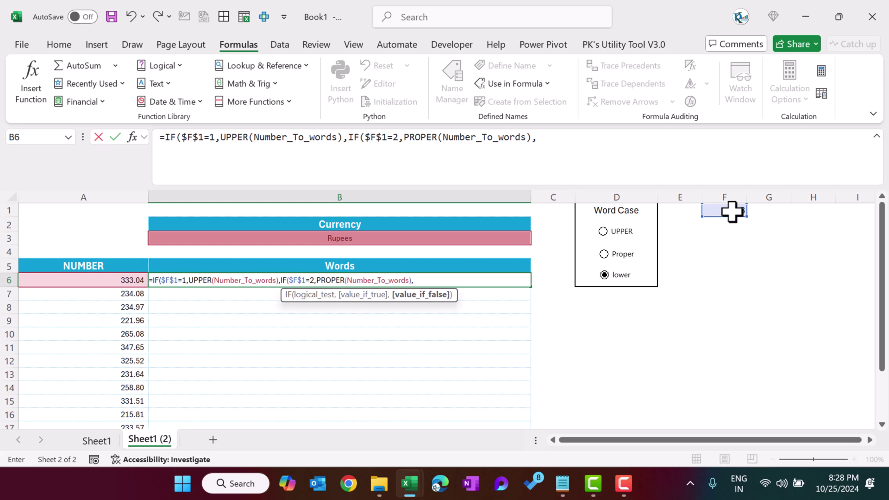
type("low")
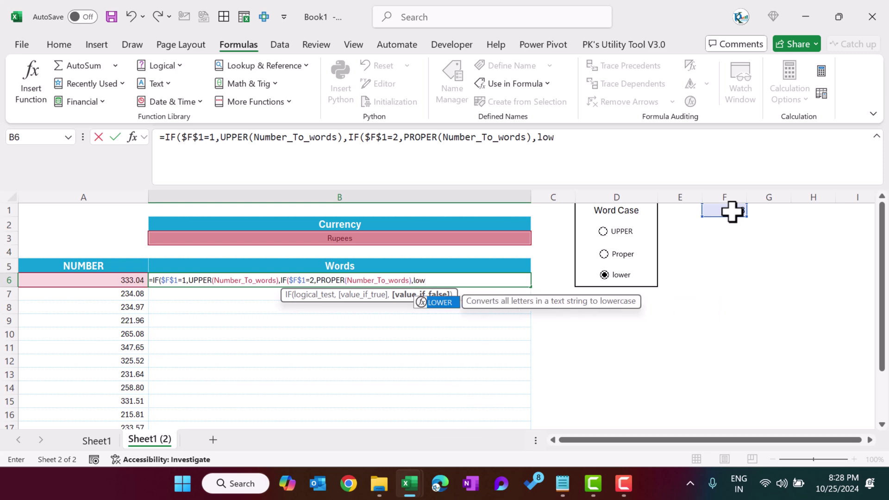
key("Tab")
type("num")
key("Tab")
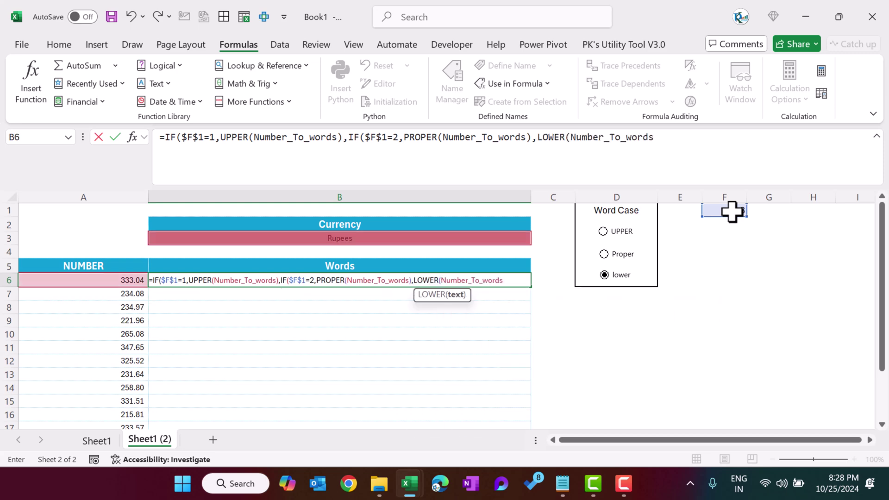
type("))")
key("Return")
key("Return")
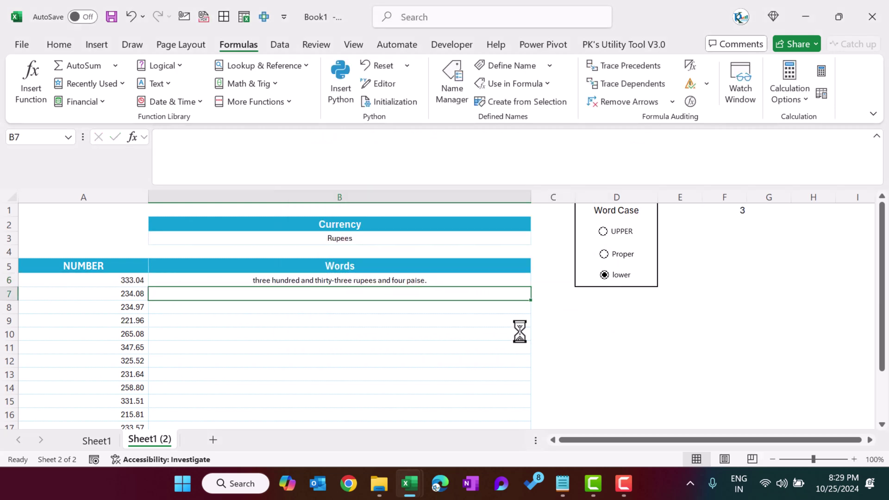
Fill the B6 formula down the Words column to B20.
left_click(476, 283)
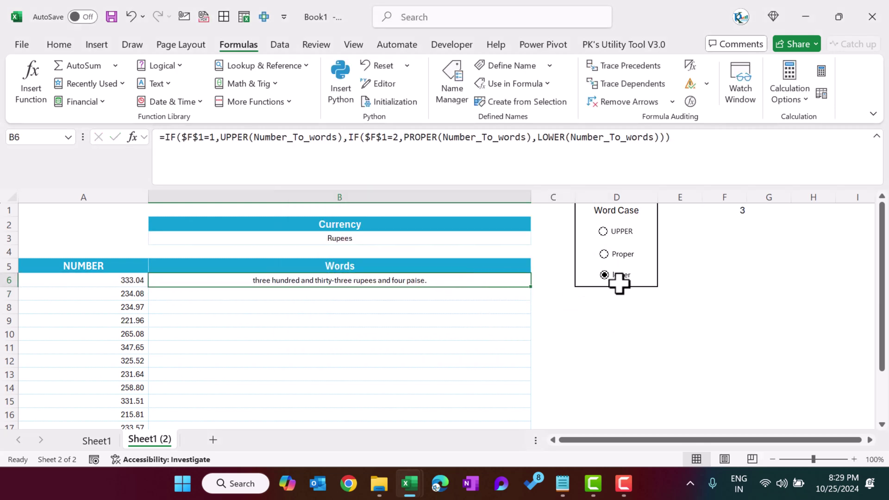
double_click(532, 287)
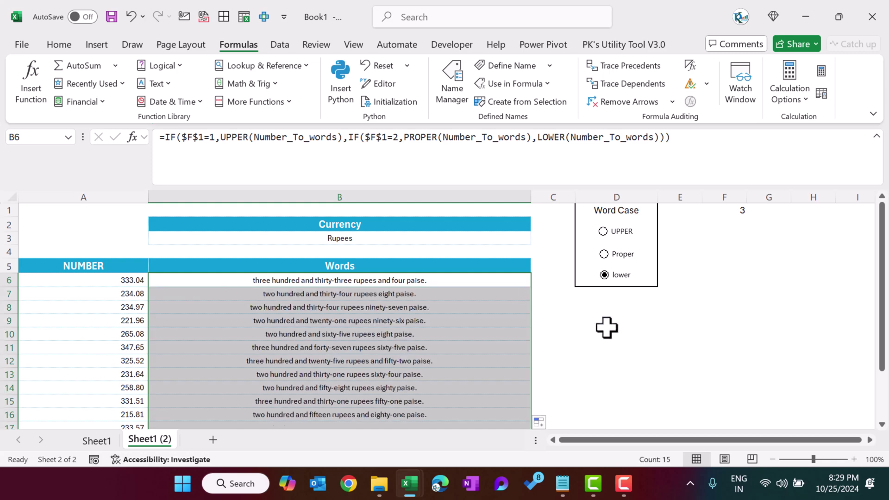
left_click(611, 332)
Test the word case options by choosing Proper and then UPPER.
left_click(618, 254)
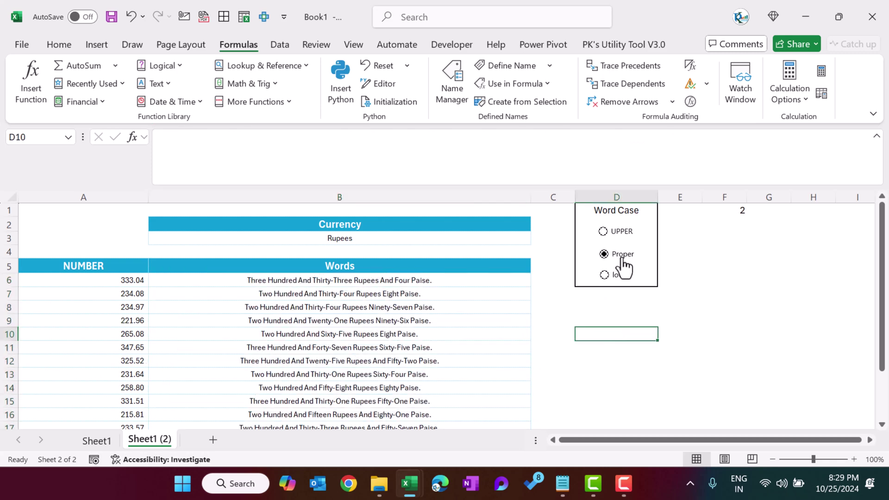
left_click(603, 231)
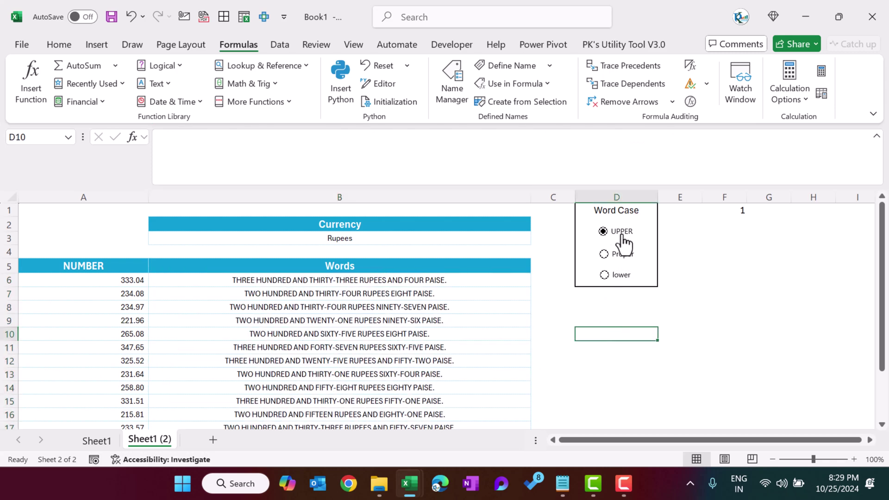
left_click(621, 233)
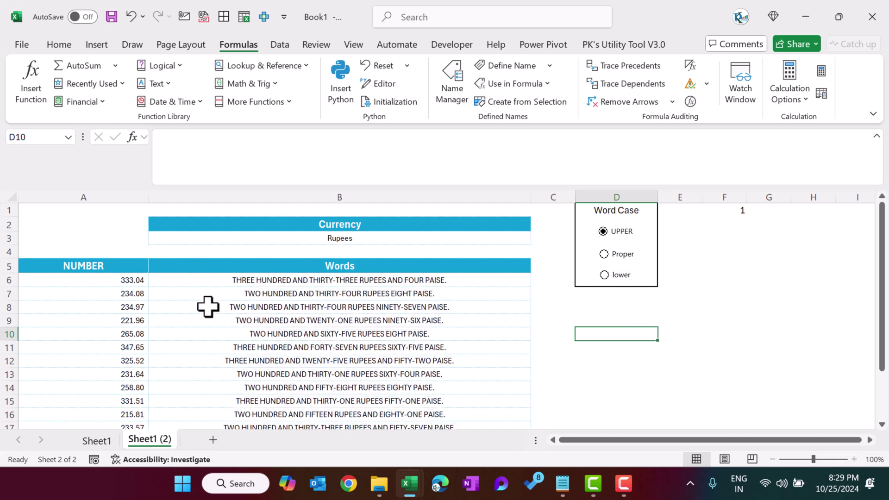
Enter 1212 in A6 to test the number conversion.
left_click(133, 279)
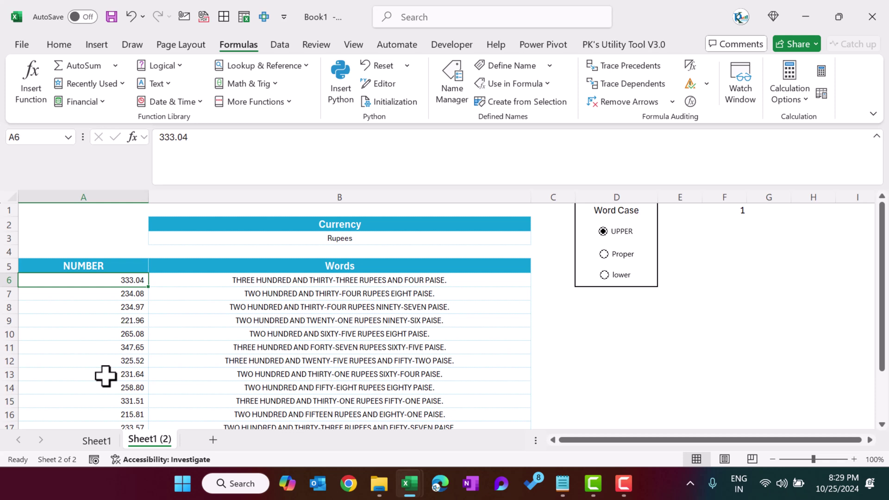
type("1212")
key("Return")
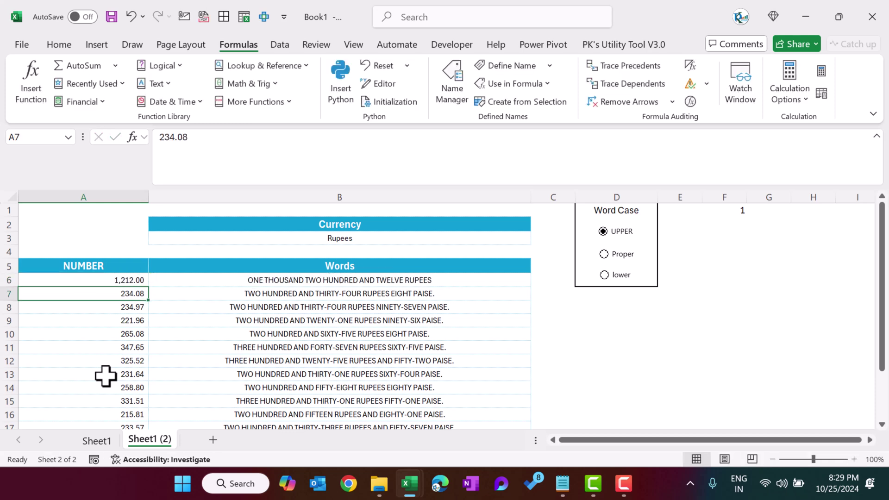
Set the number in A6 to 12,345,343 to test the conversion of a value in the millions.
key("Up")
type("12")
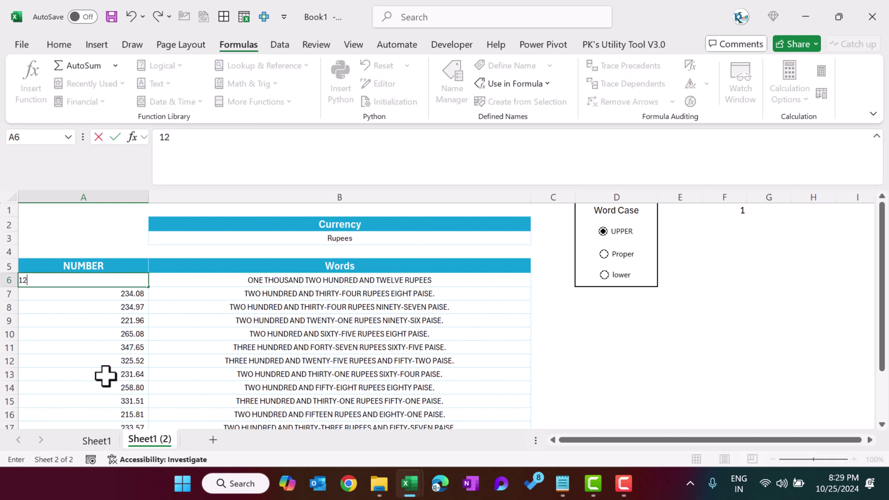
type(",345,343")
key("Return")
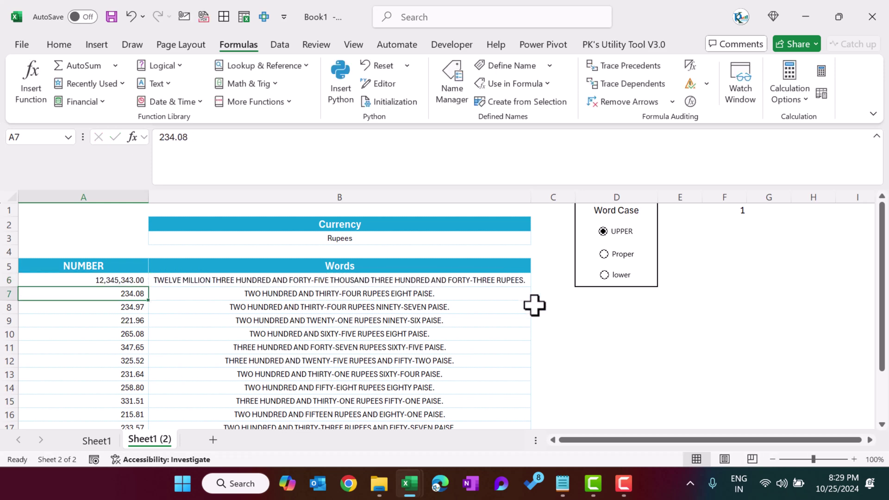
left_click(601, 347)
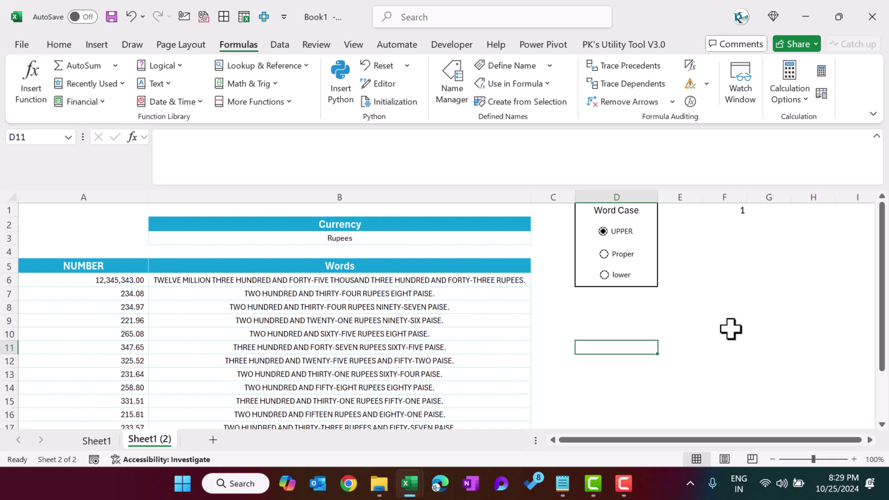